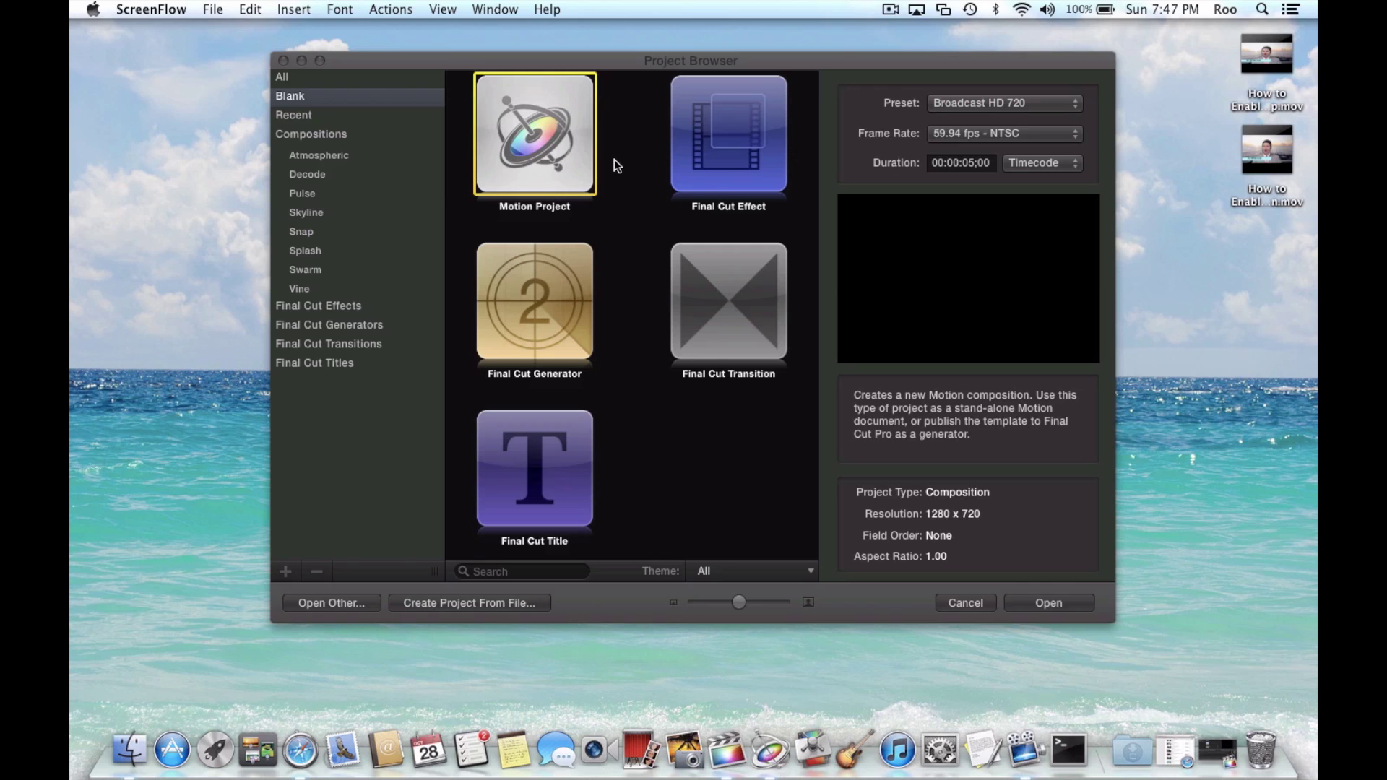
- Create a blank Motion project using the Broadcast HD 1080 (1920 x 1080) preset
click(610, 55)
drag(609, 55, 630, 102)
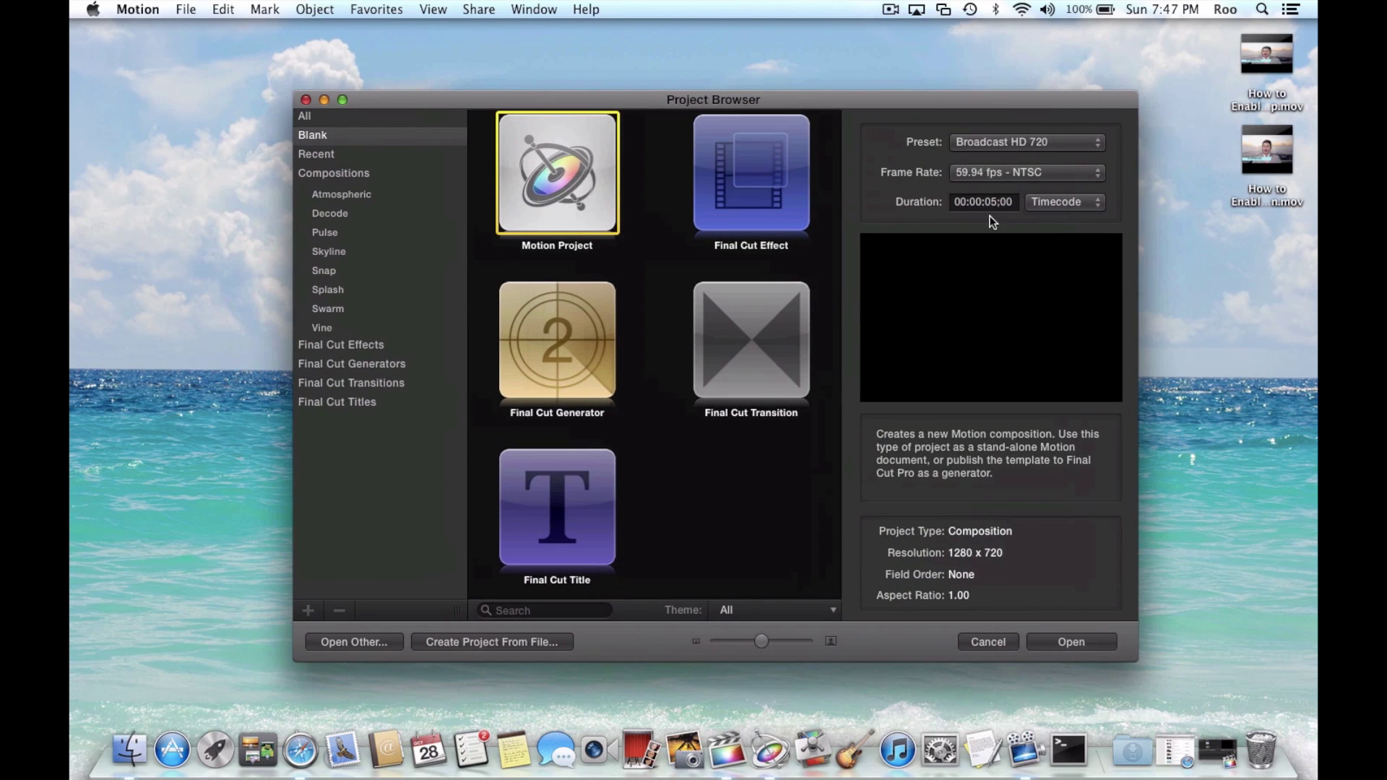
click(1046, 145)
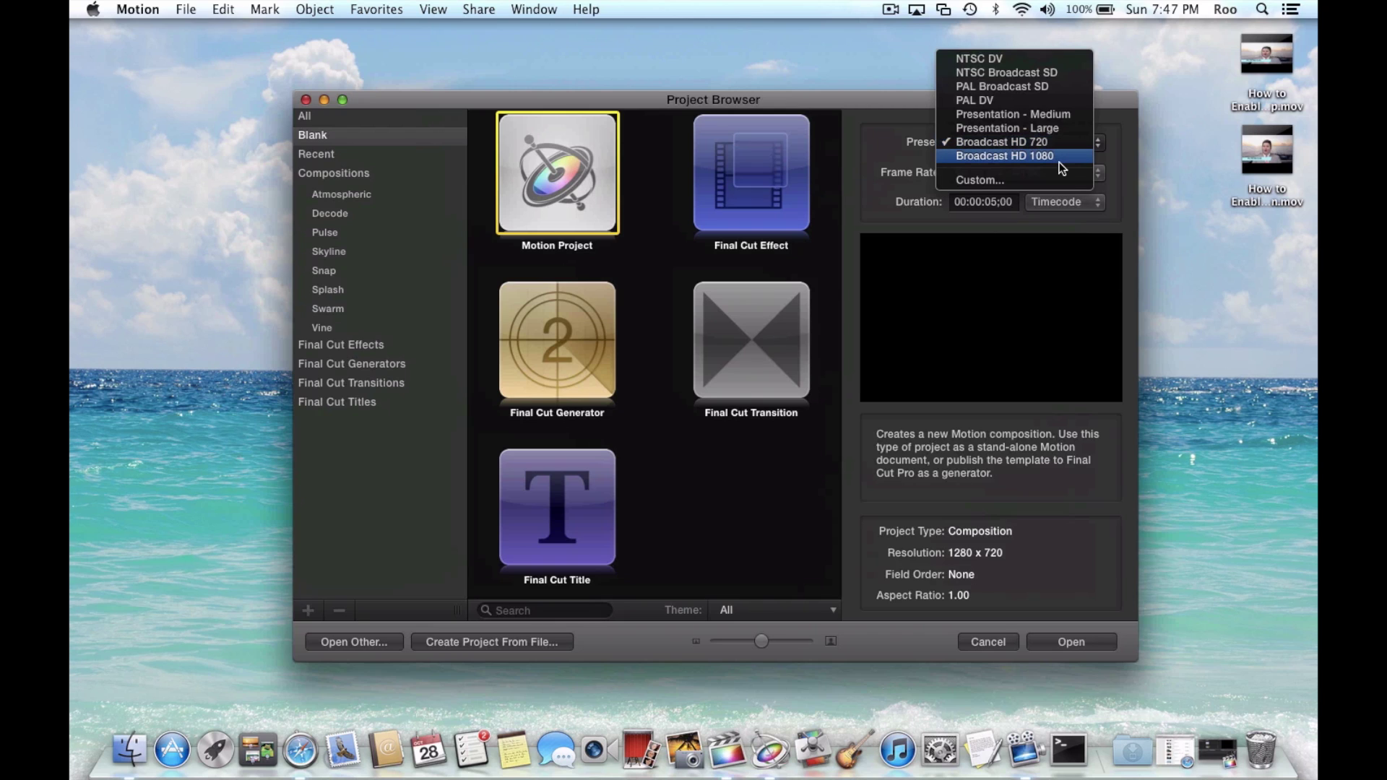
click(1060, 158)
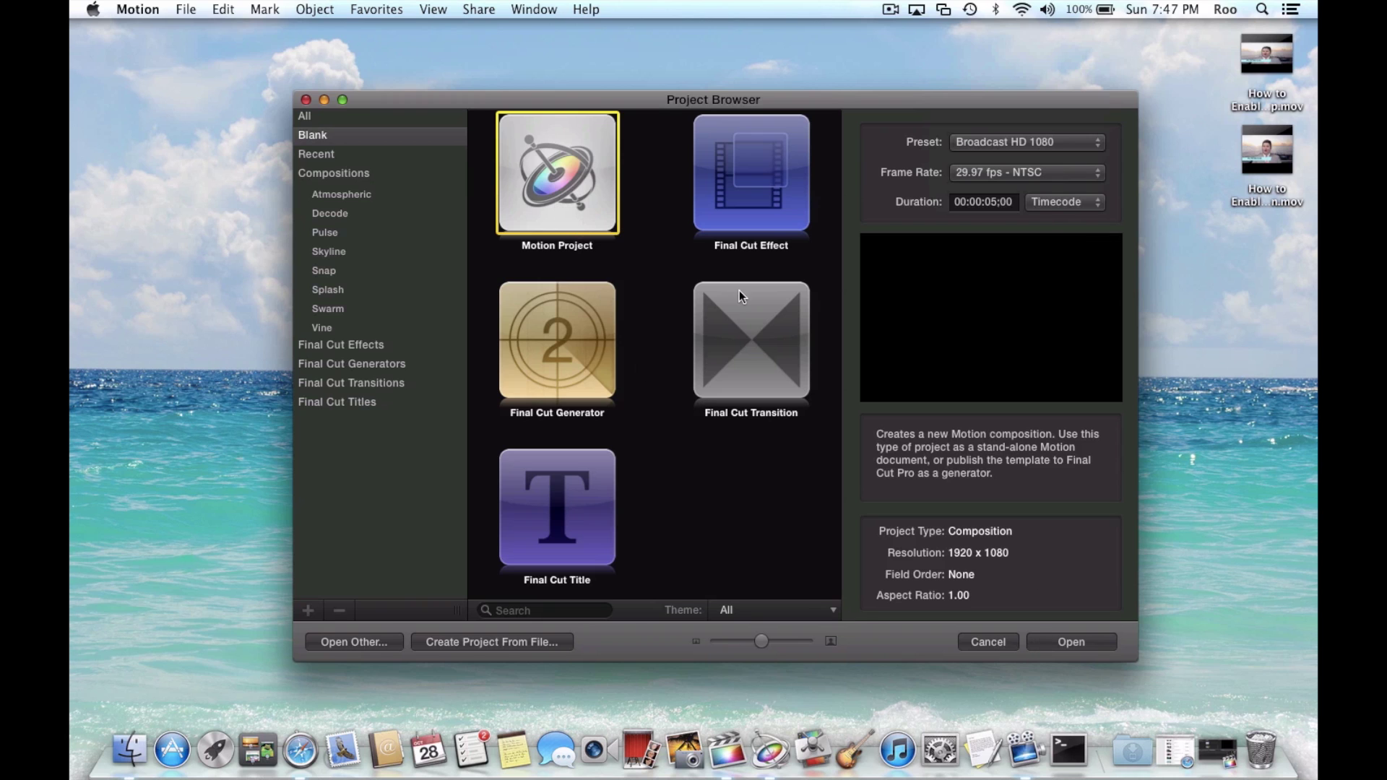
double_click(541, 149)
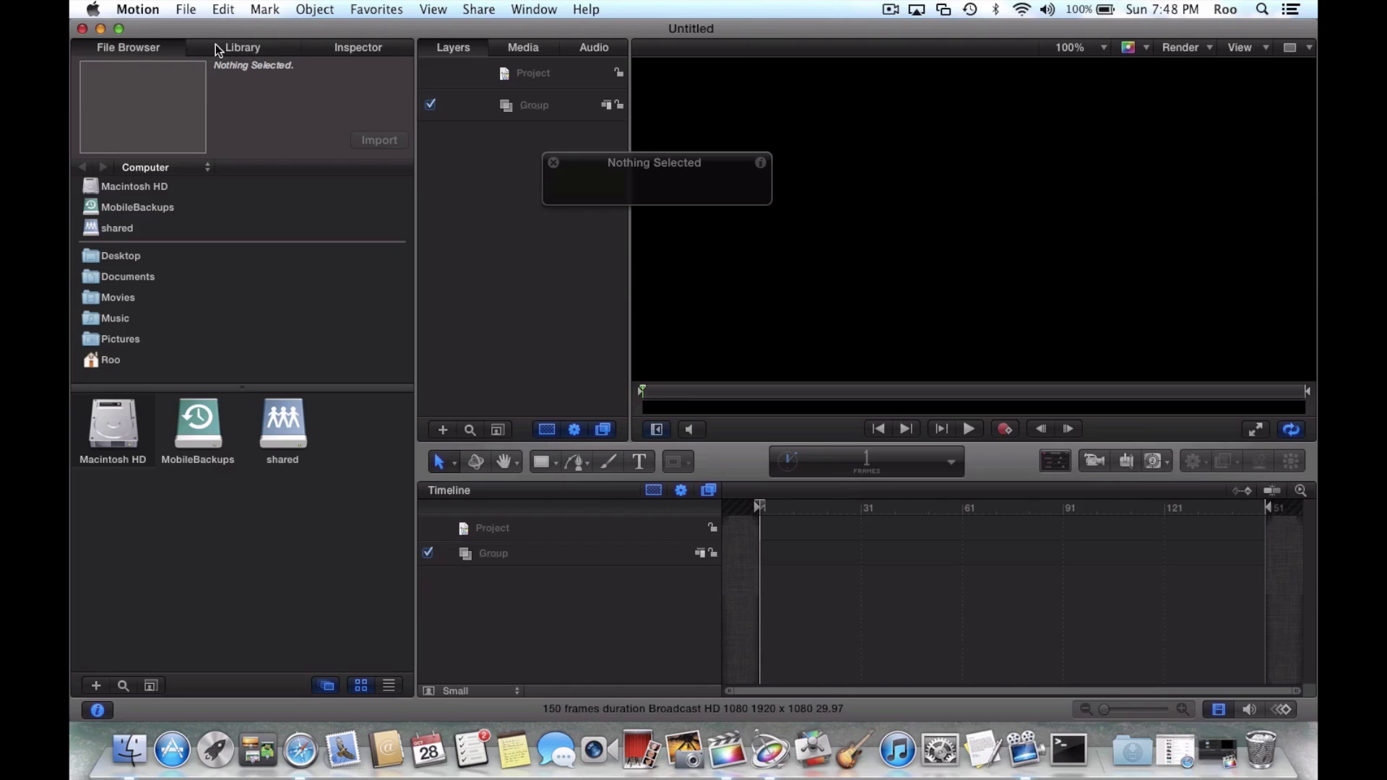
- Show the Particle Emitters collection in the Library
click(234, 46)
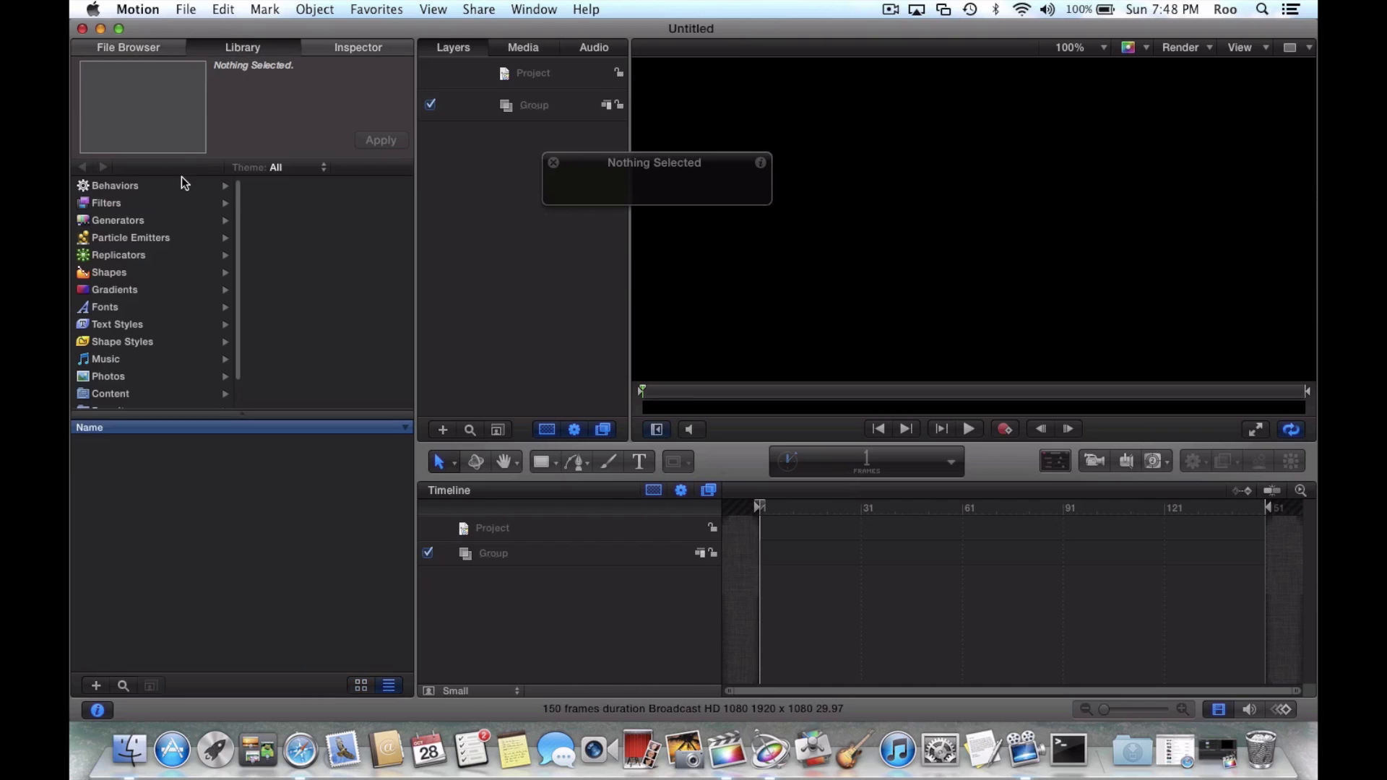
click(131, 189)
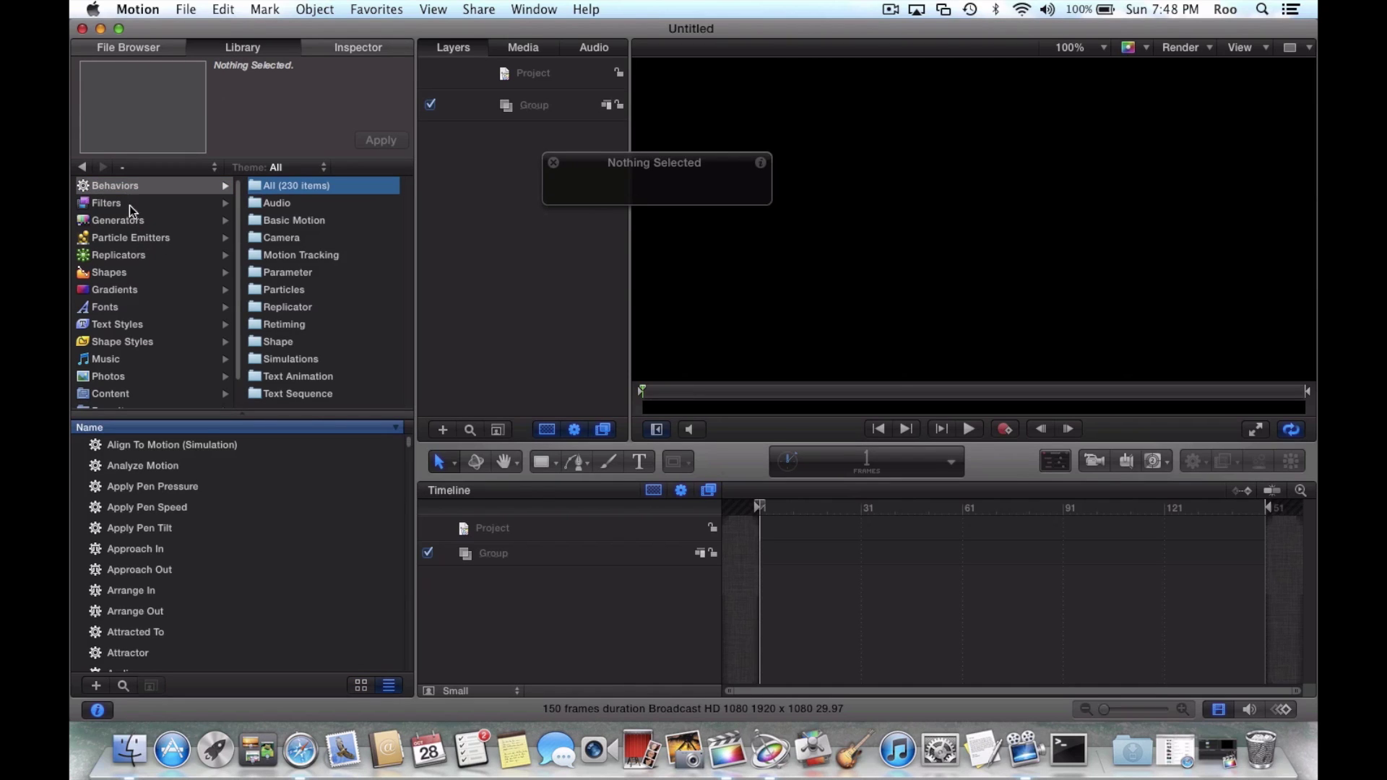
click(147, 240)
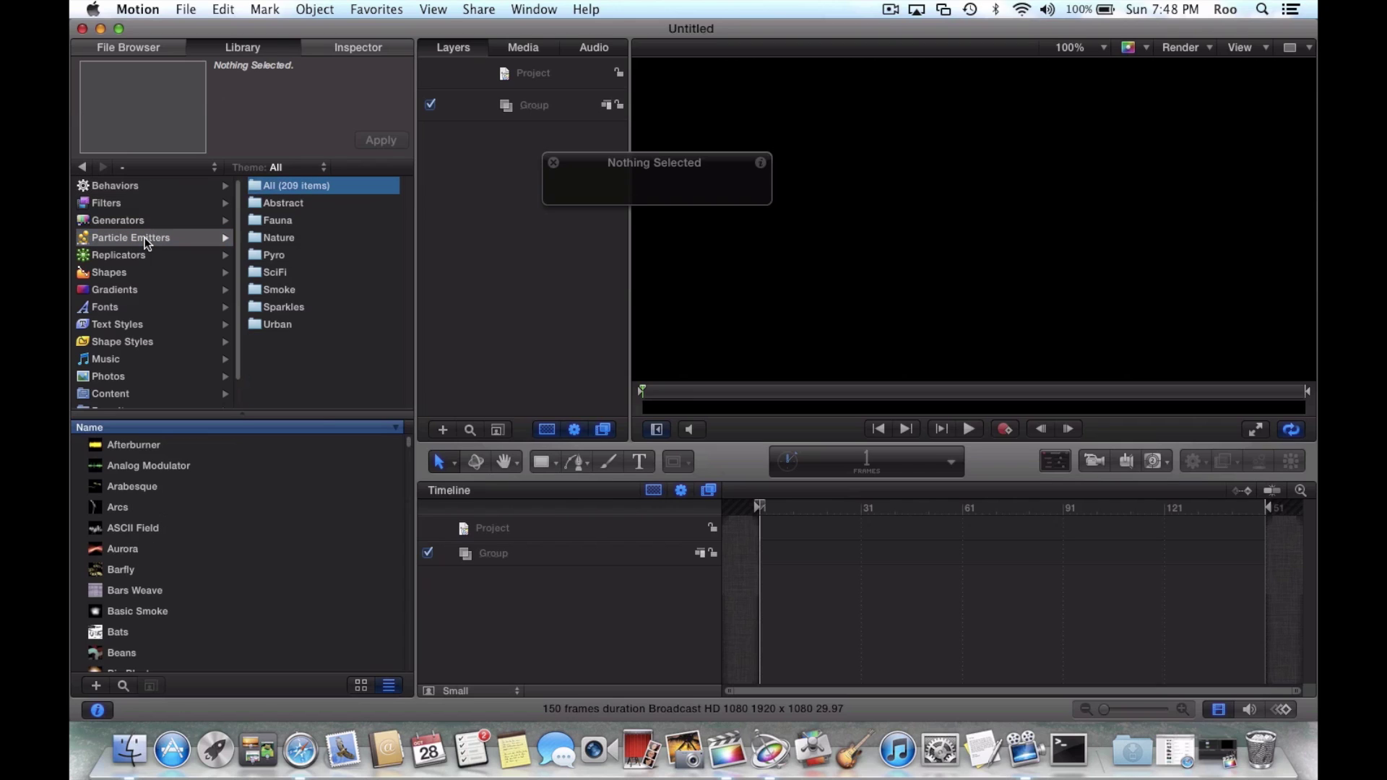
- Preview Afterburner, Analog Modulator, Arabesque, Aurora and Basic Smoke, then place Basic Smoke on the canvas
click(124, 448)
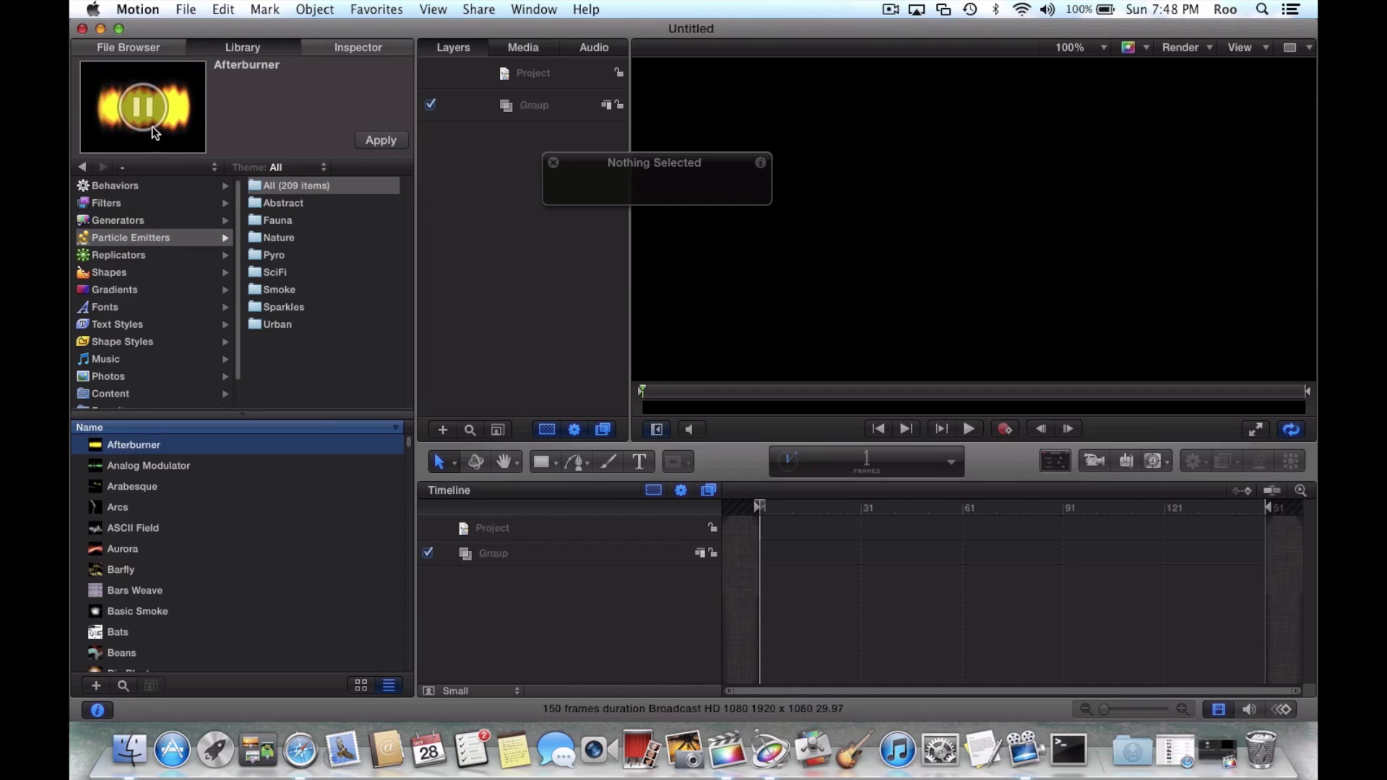
click(141, 473)
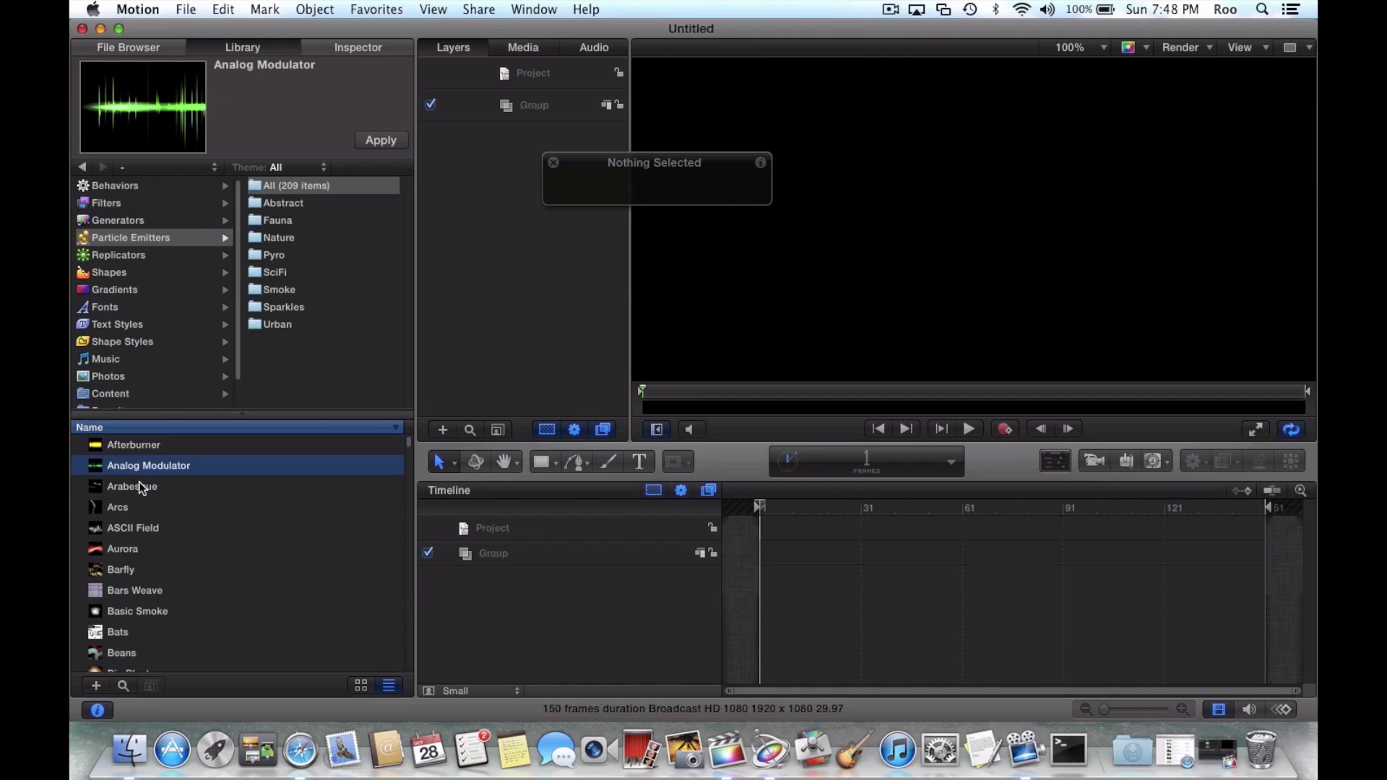
click(139, 484)
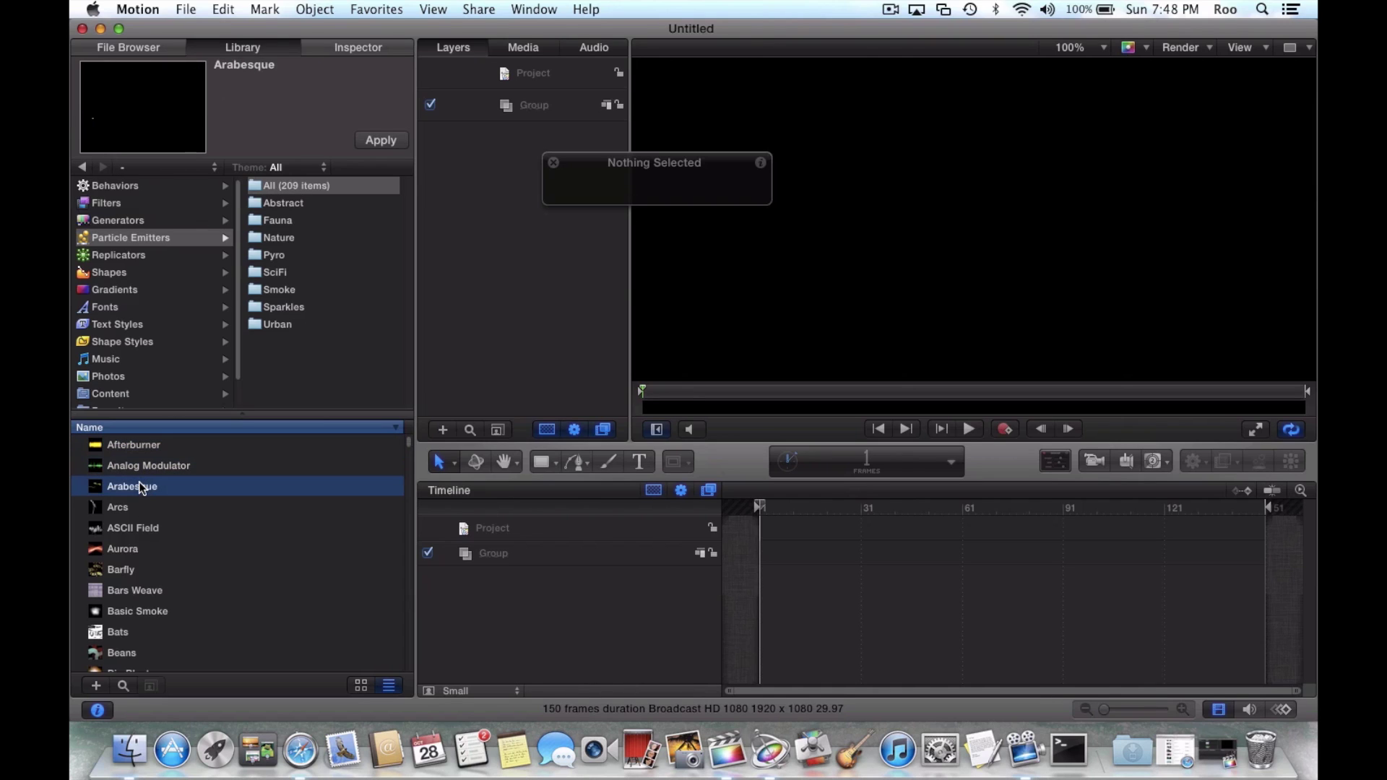
click(133, 544)
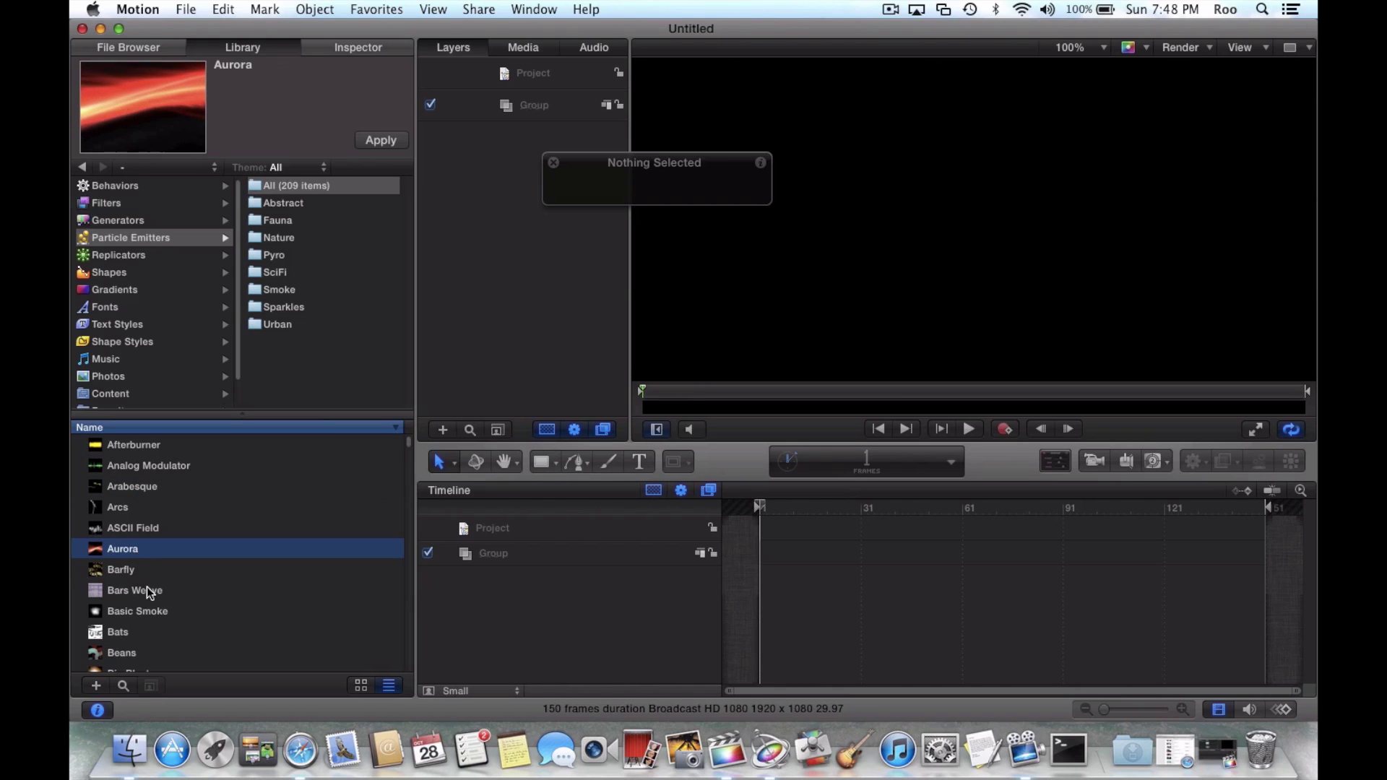
scroll(149, 592, down, 3)
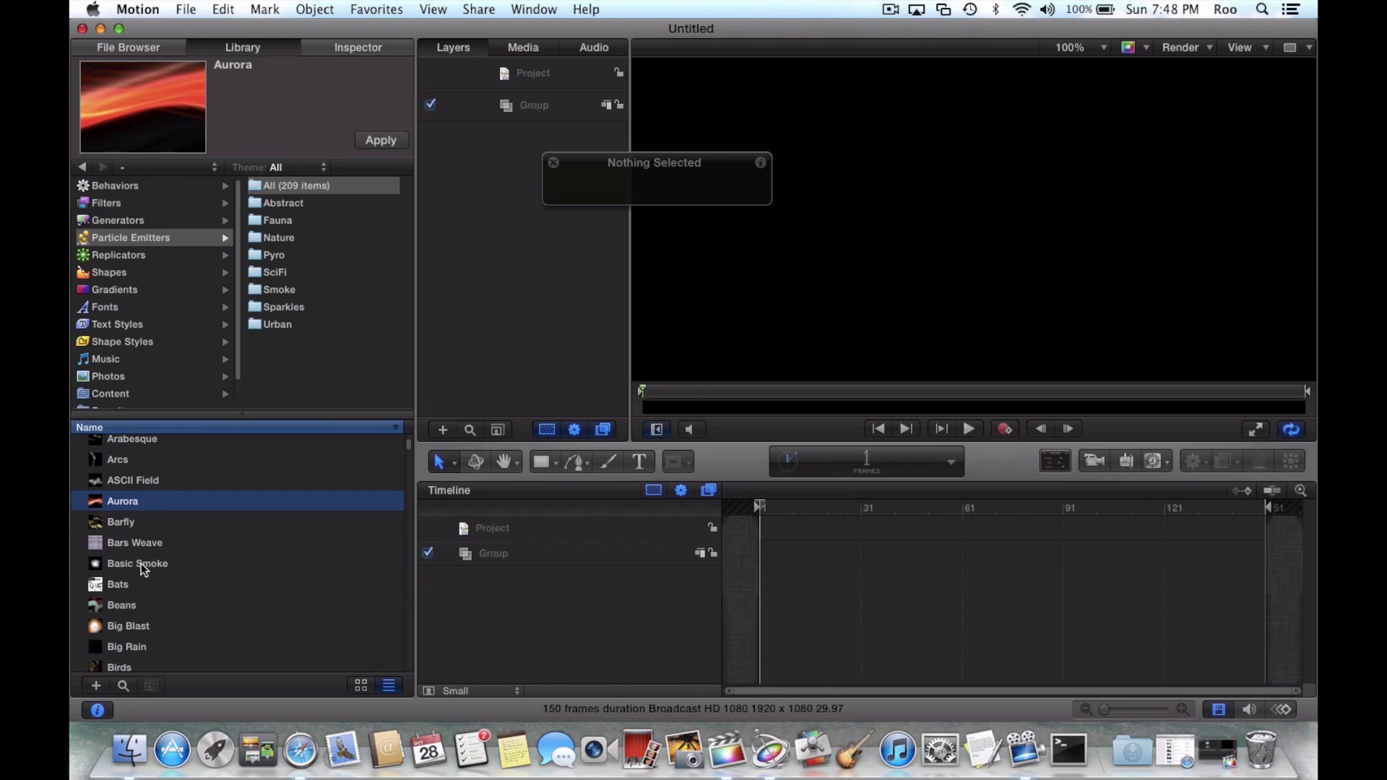
click(137, 565)
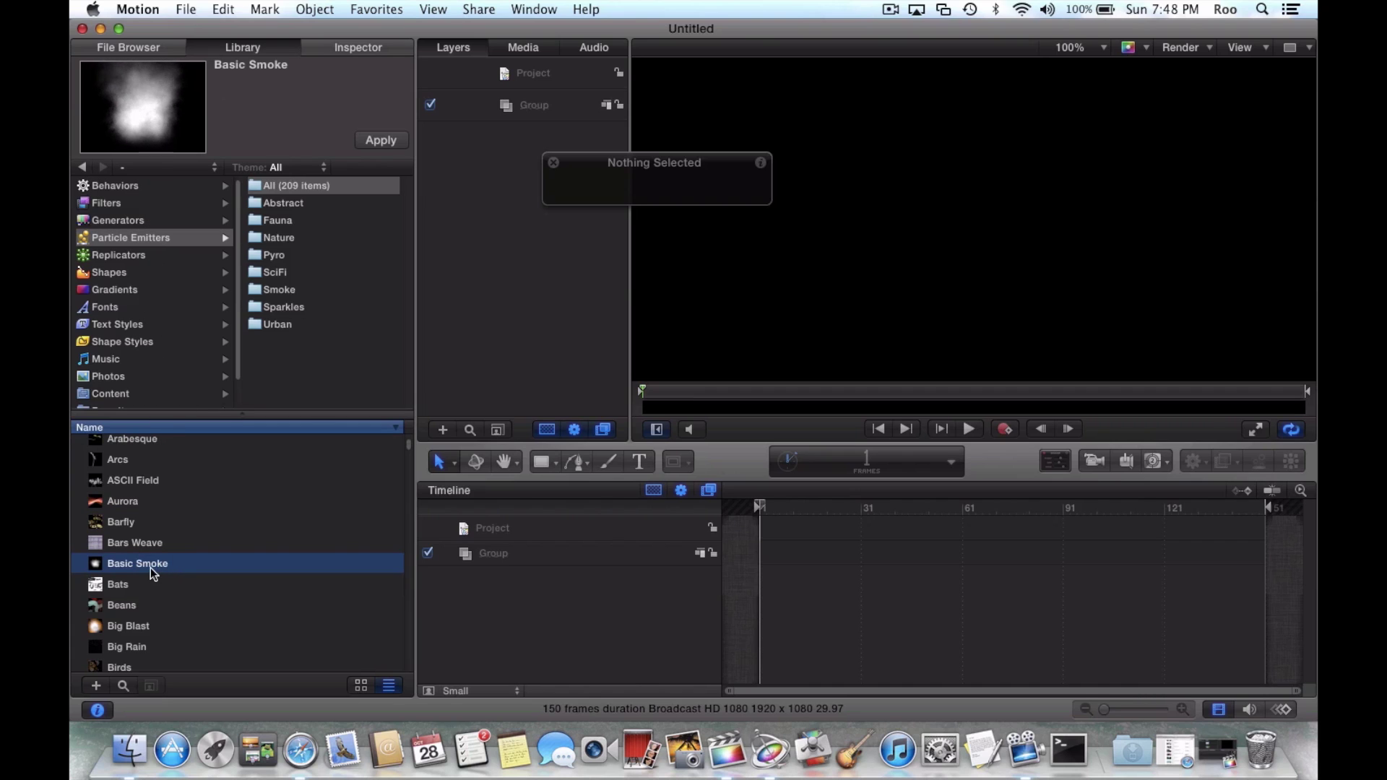
drag(150, 567, 1026, 210)
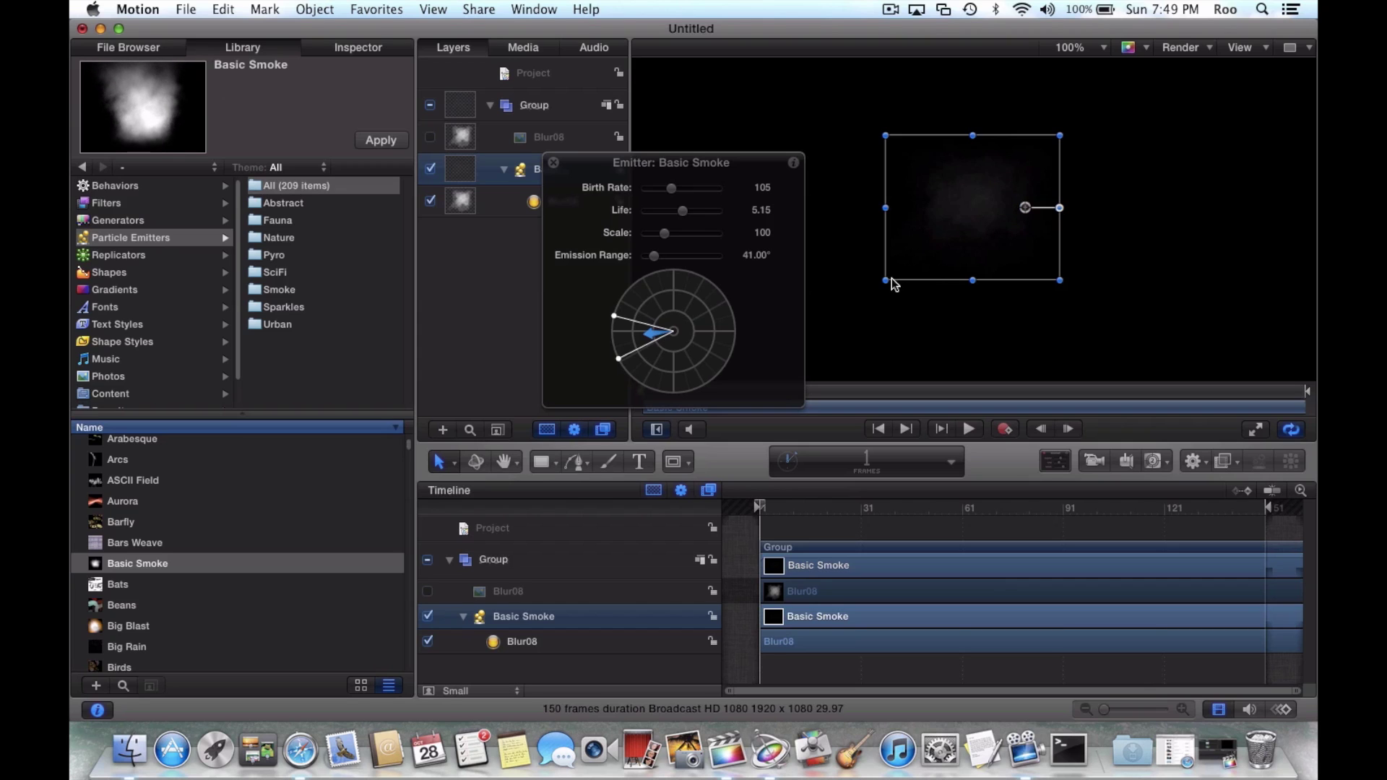
- Deselect the Basic Smoke emitter and bring up the File > Save As sheet
click(800, 110)
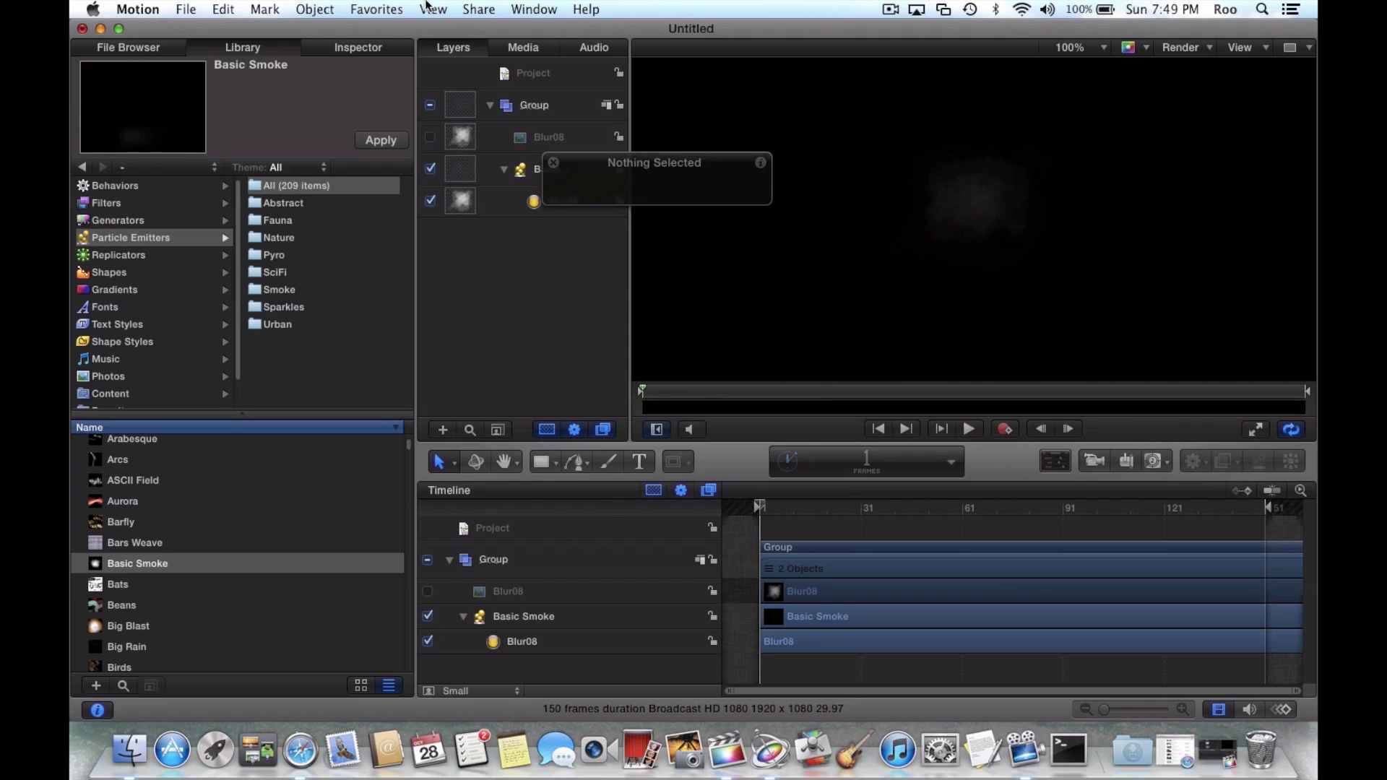
click(185, 9)
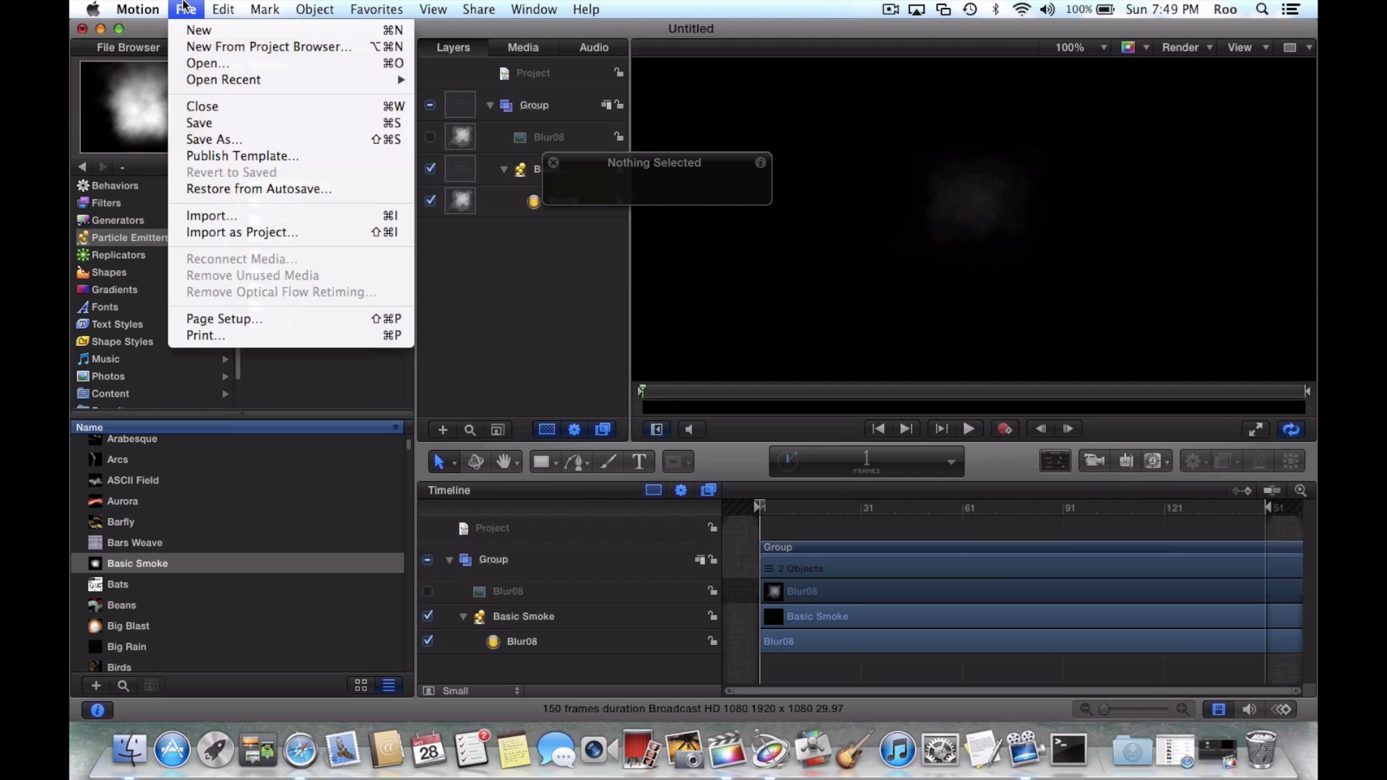
click(211, 140)
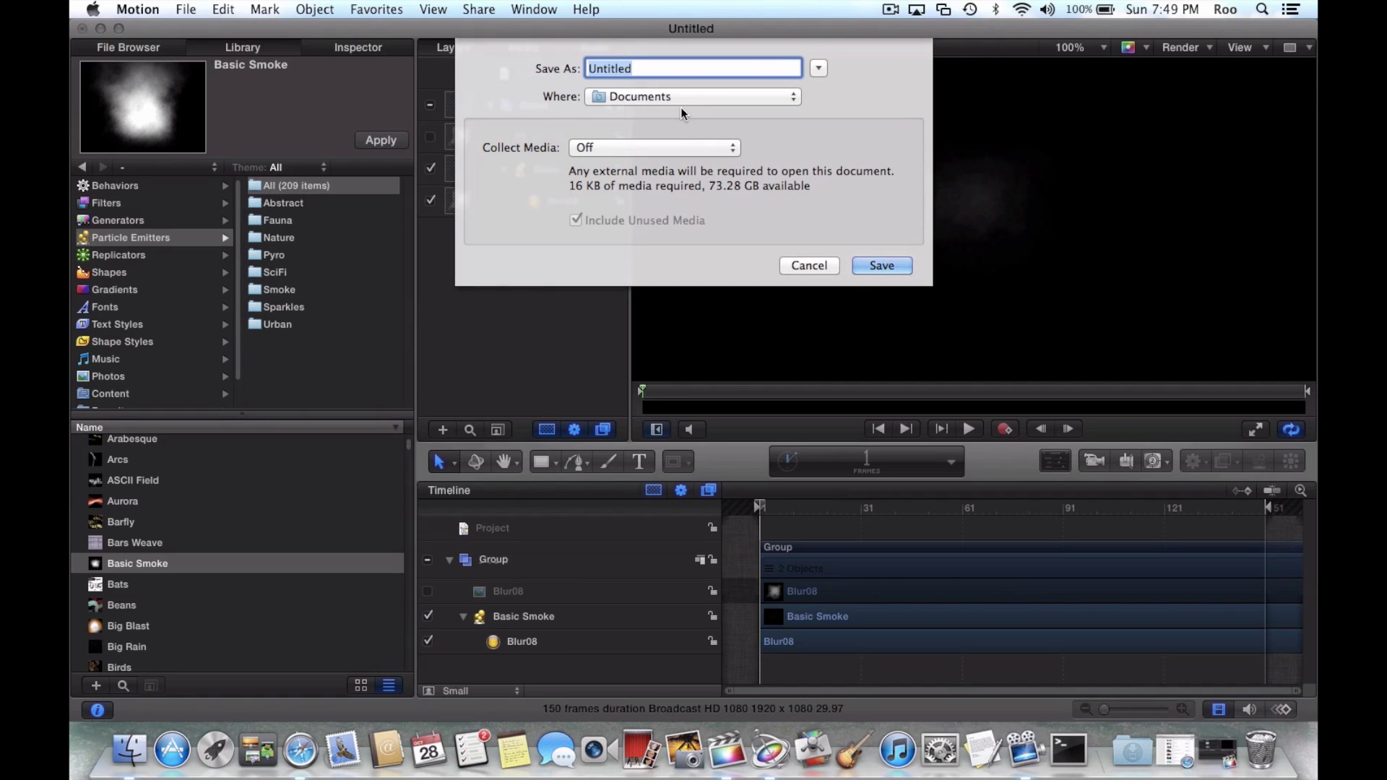
- Save the project in Documents under the name 'Smoke Motion'
text(Smoke Motion)
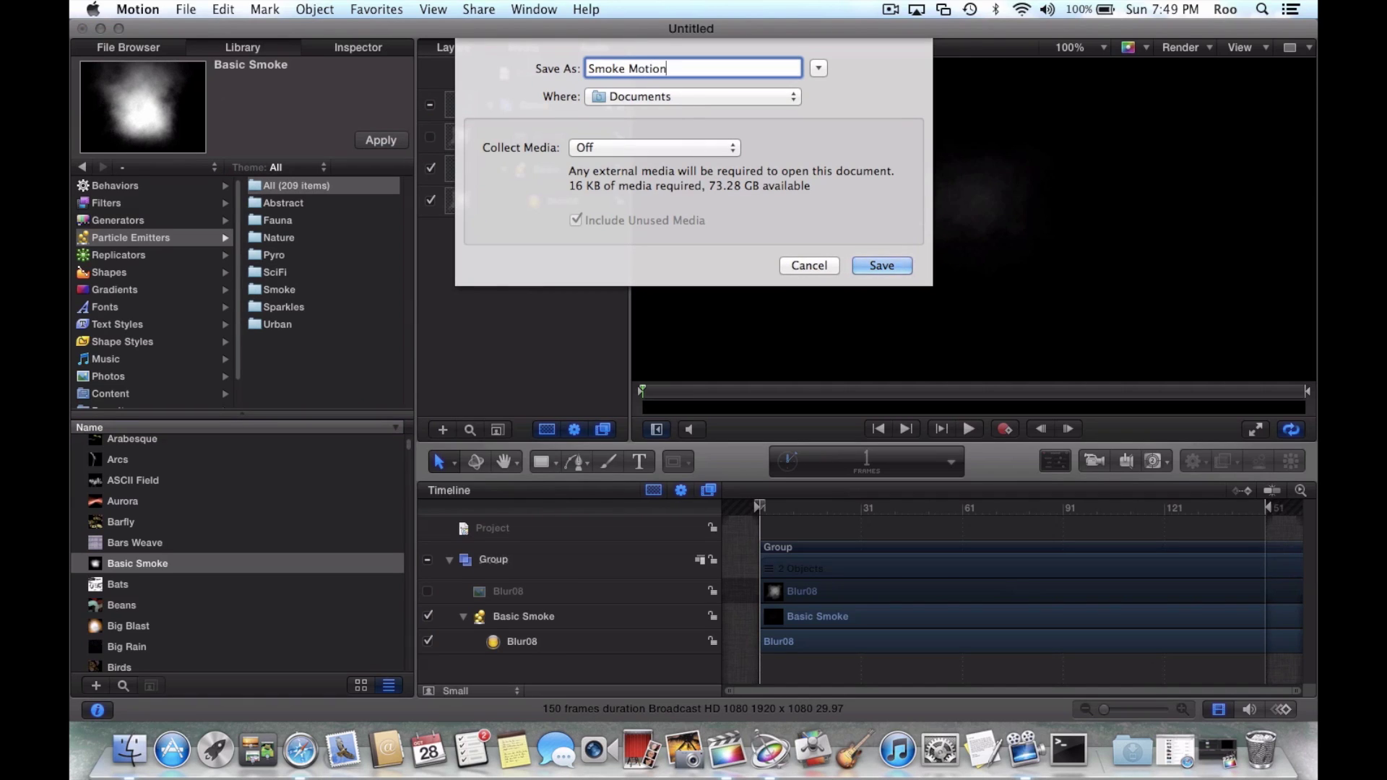
click(882, 266)
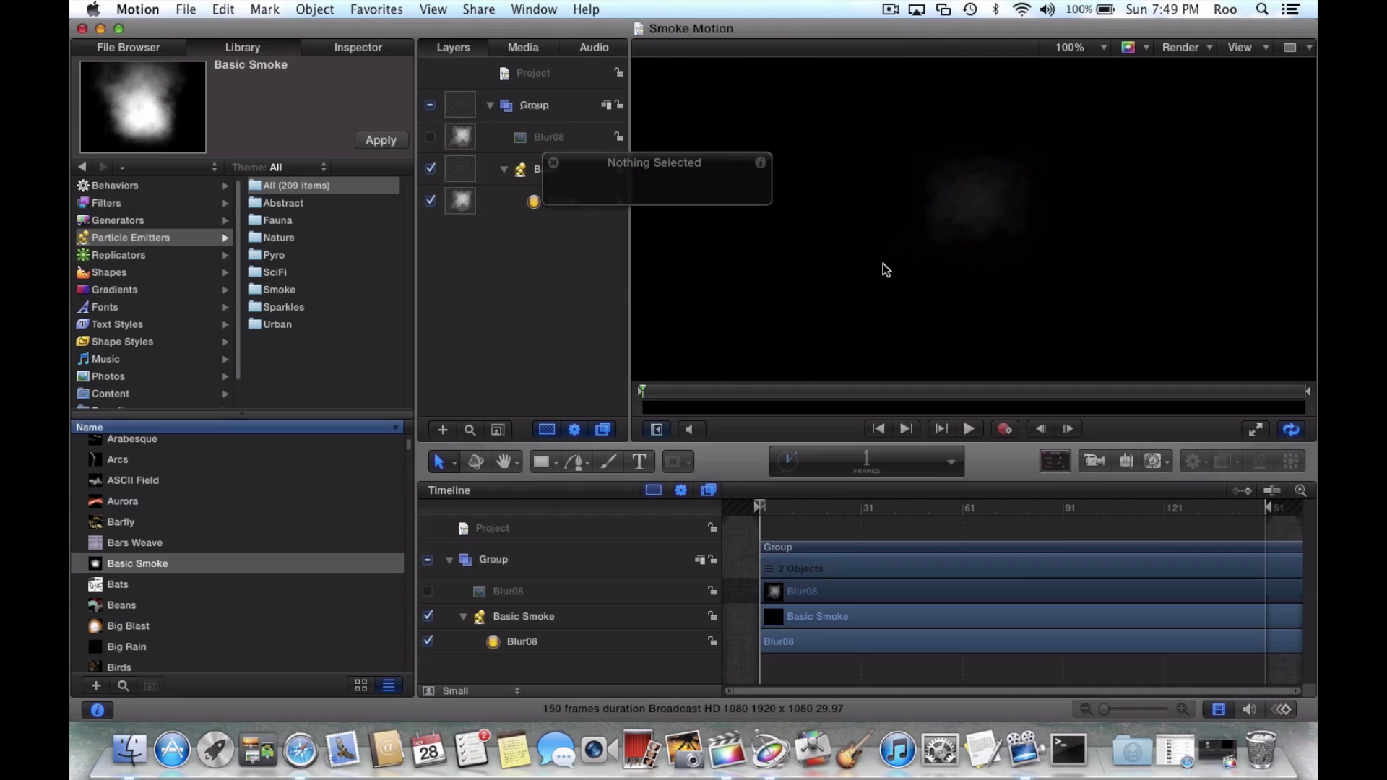
click(138, 9)
mouse_move(187, 8)
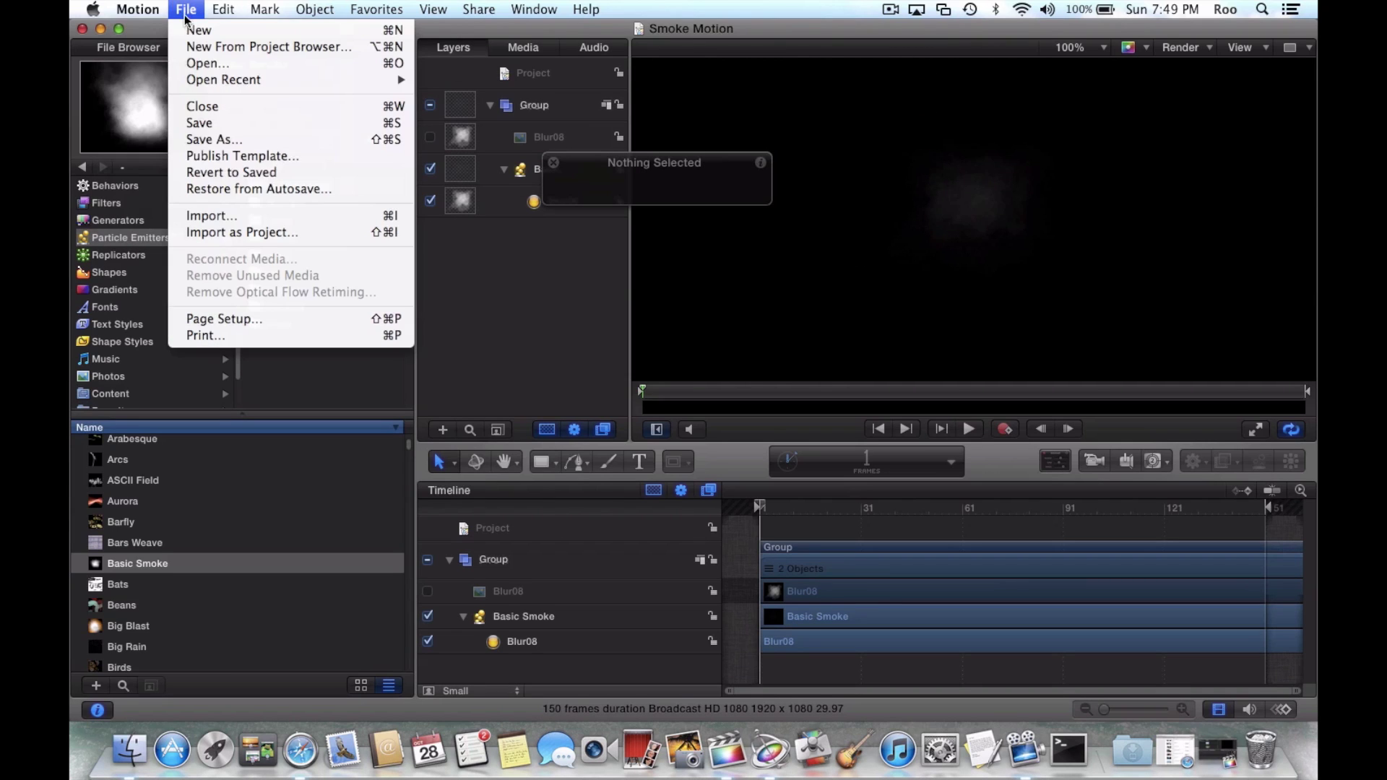
- Name the template 'Smoke Motion' and set it to publish as a Final Cut Generator
click(214, 160)
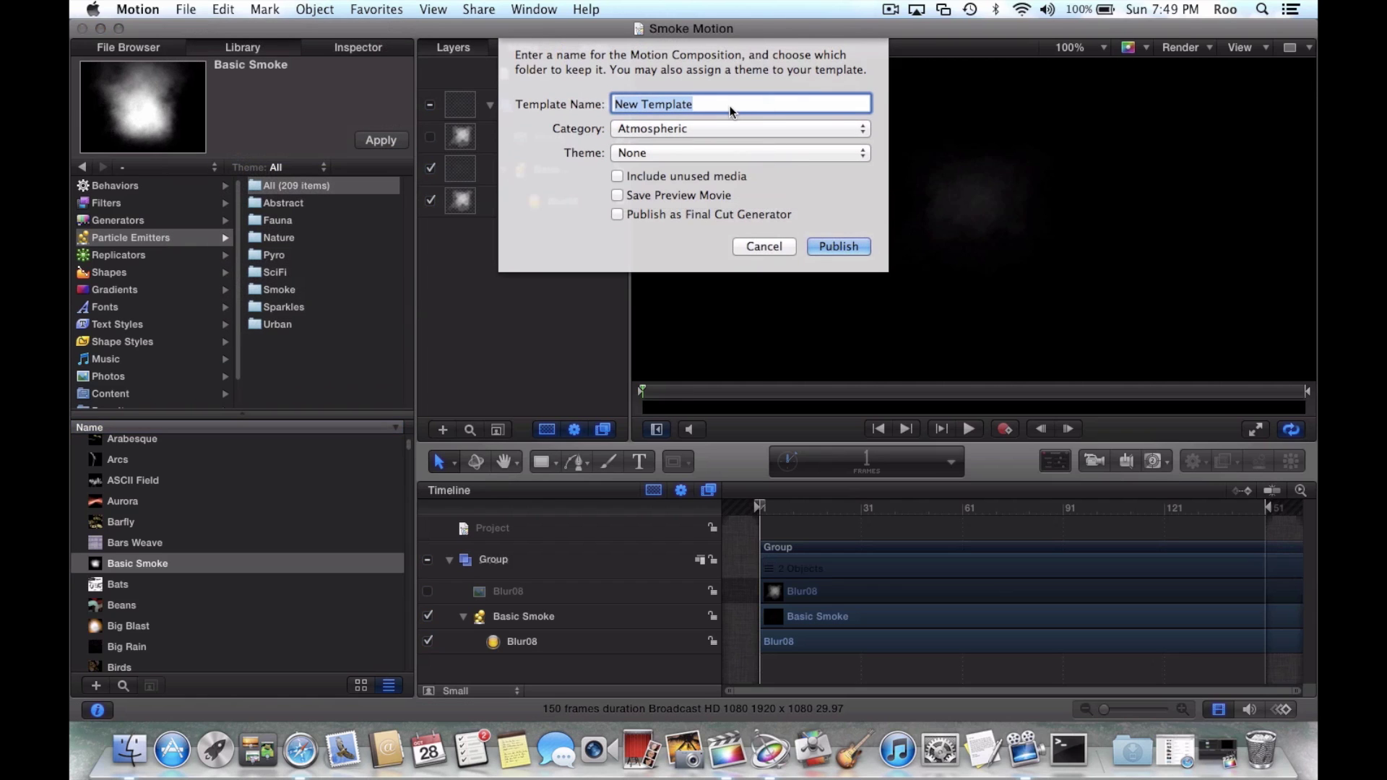
text(S)
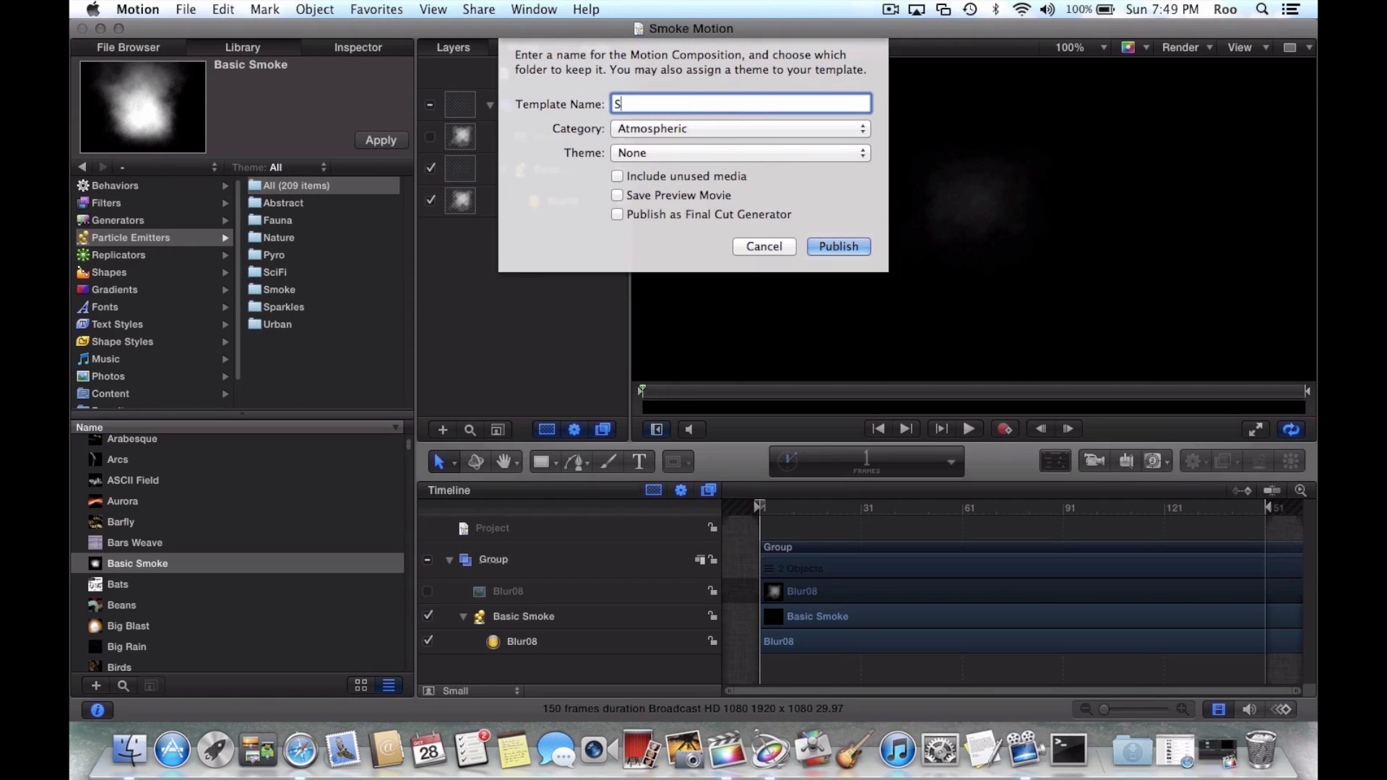
text(moke Motion)
click(619, 216)
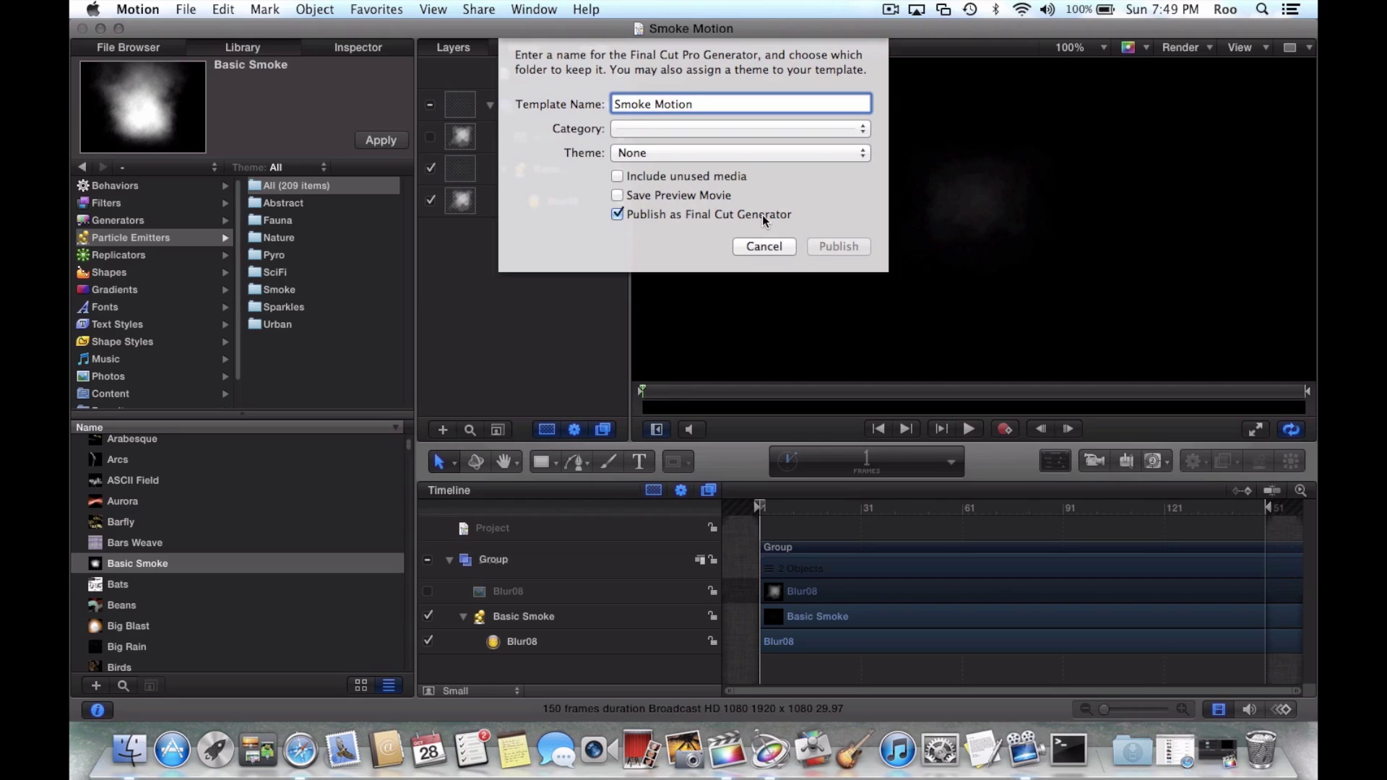
- File it under a new category 'Bill HOWTO Guy' with no theme and publish it
click(862, 131)
click(832, 139)
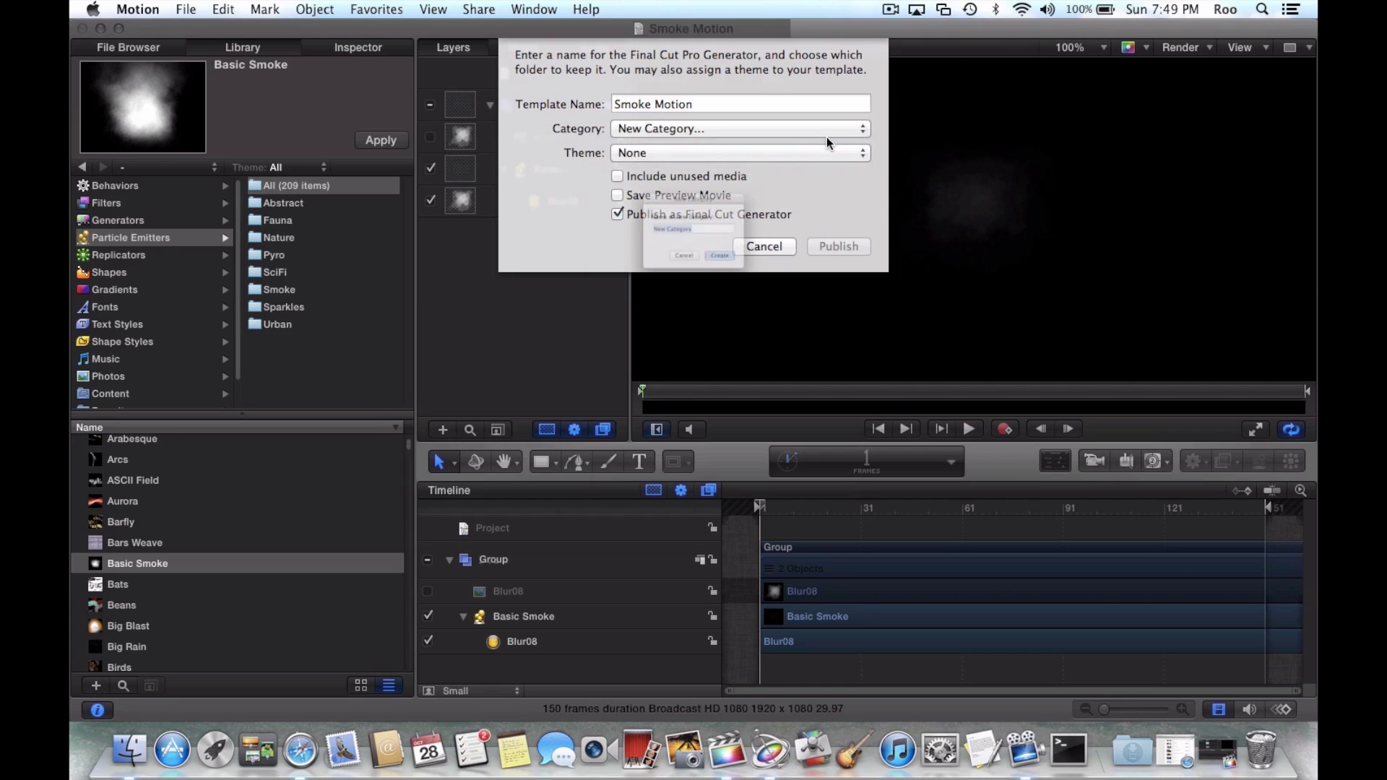
text(Bil)
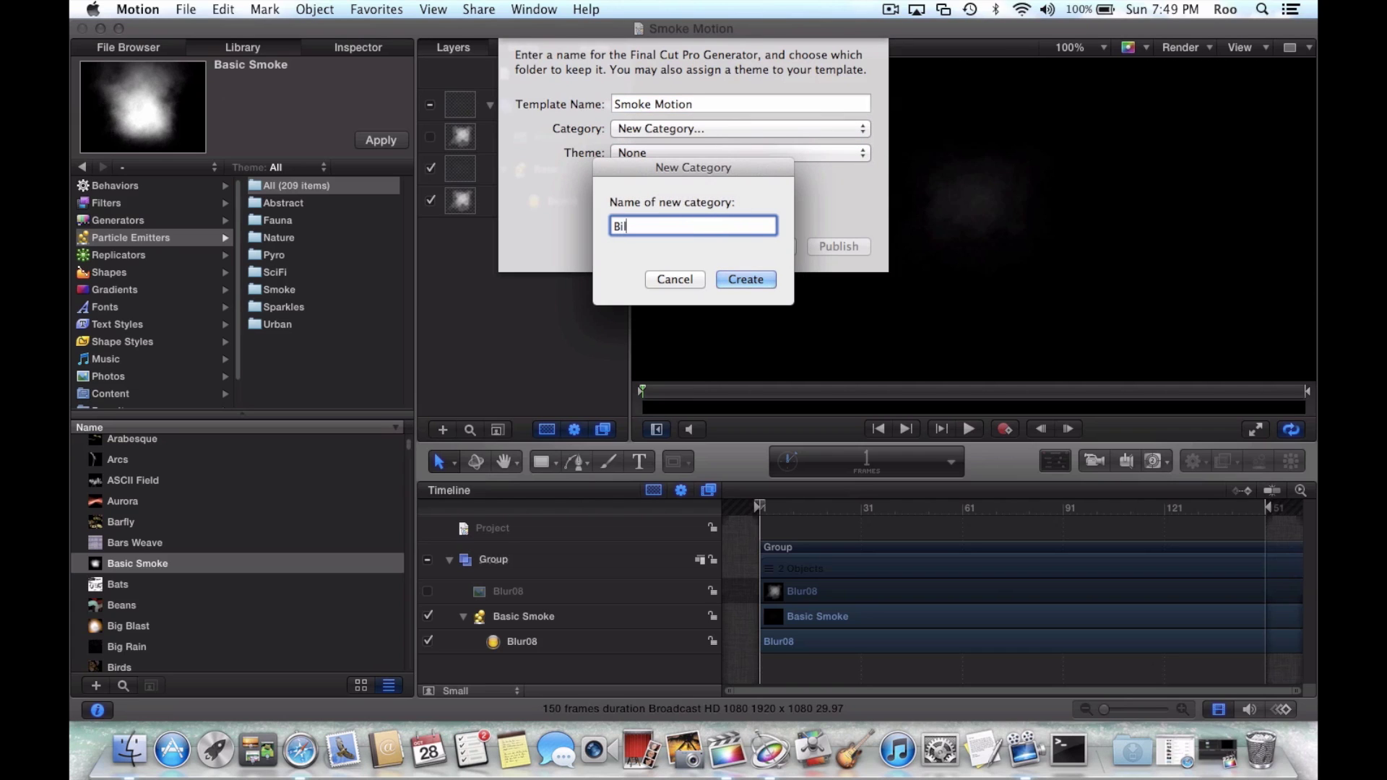
text(l HOWTO Guy)
click(766, 280)
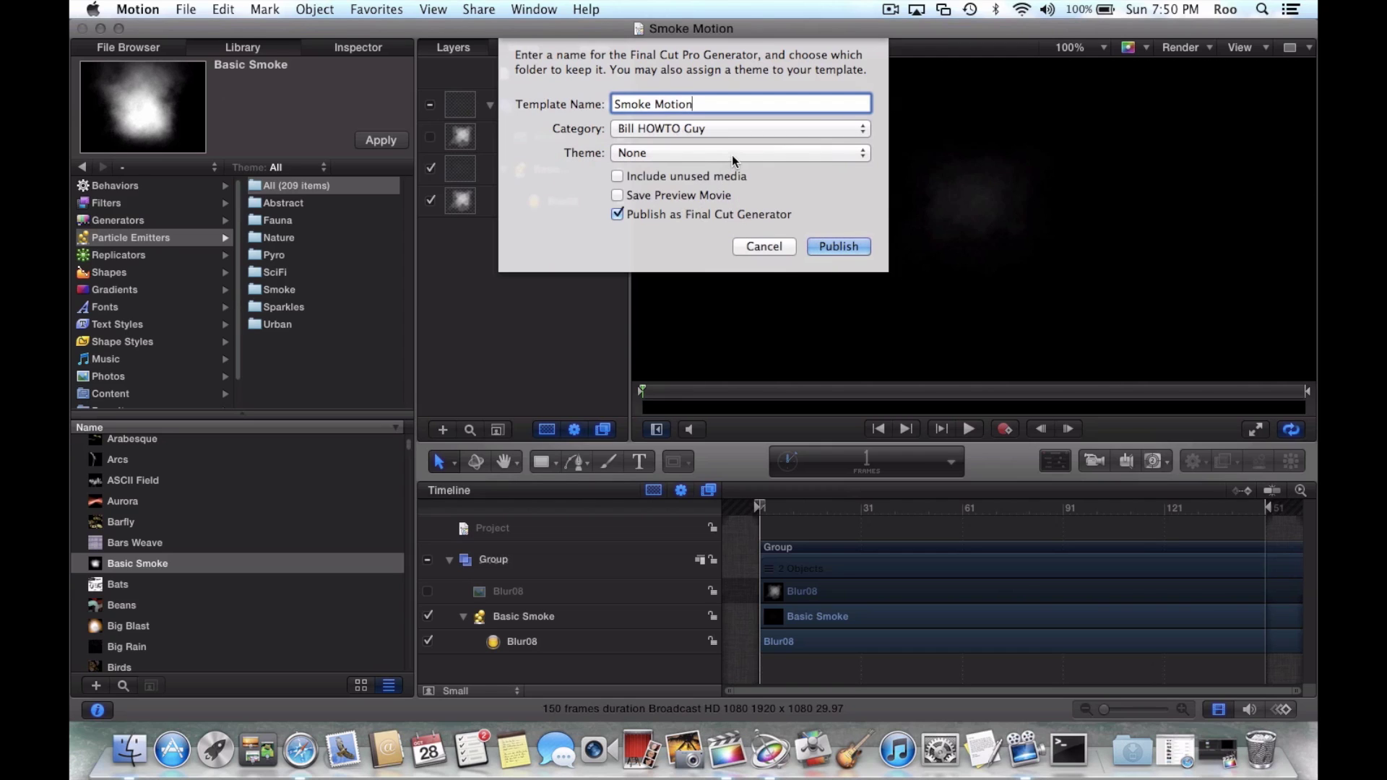
click(744, 153)
click(744, 153)
click(839, 247)
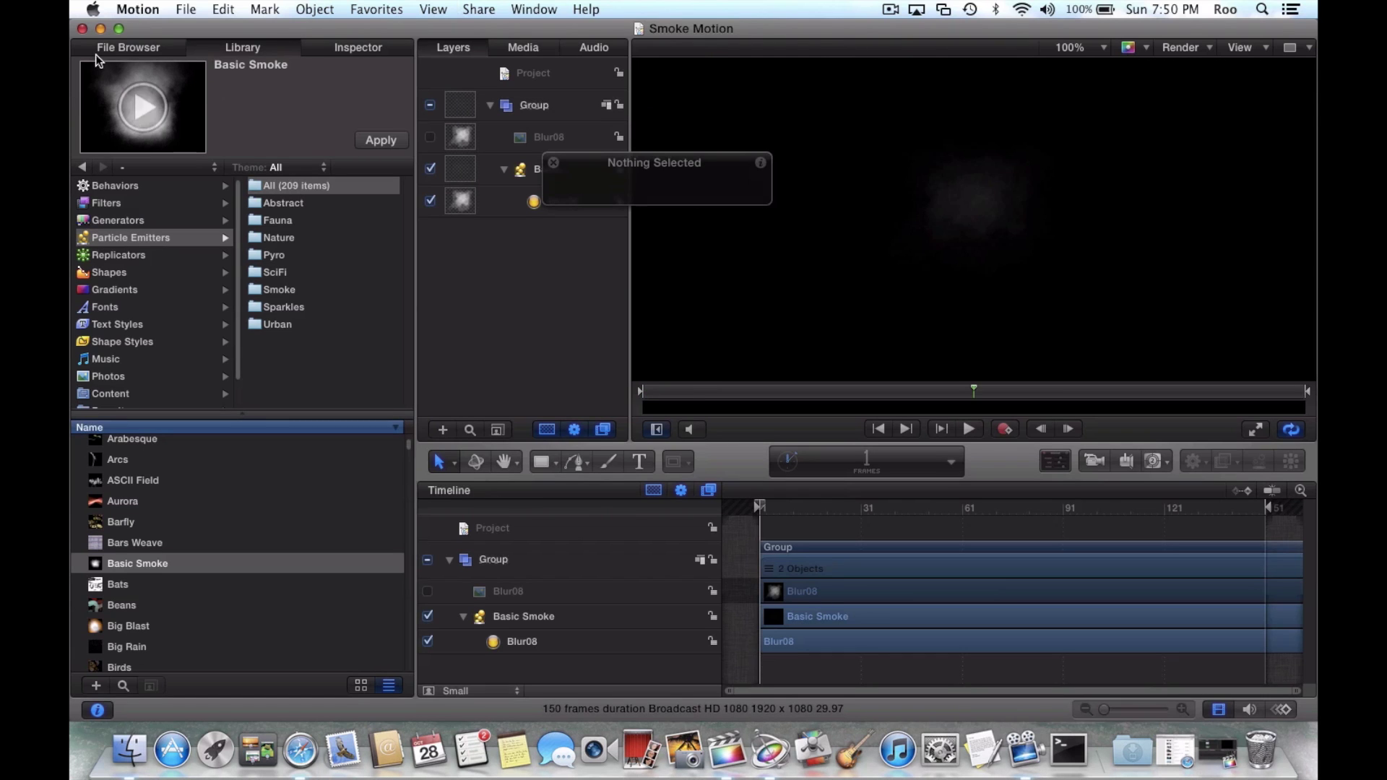
- In Final Cut Pro, add the green-screen clip FILE0001 to the empty timeline
click(101, 29)
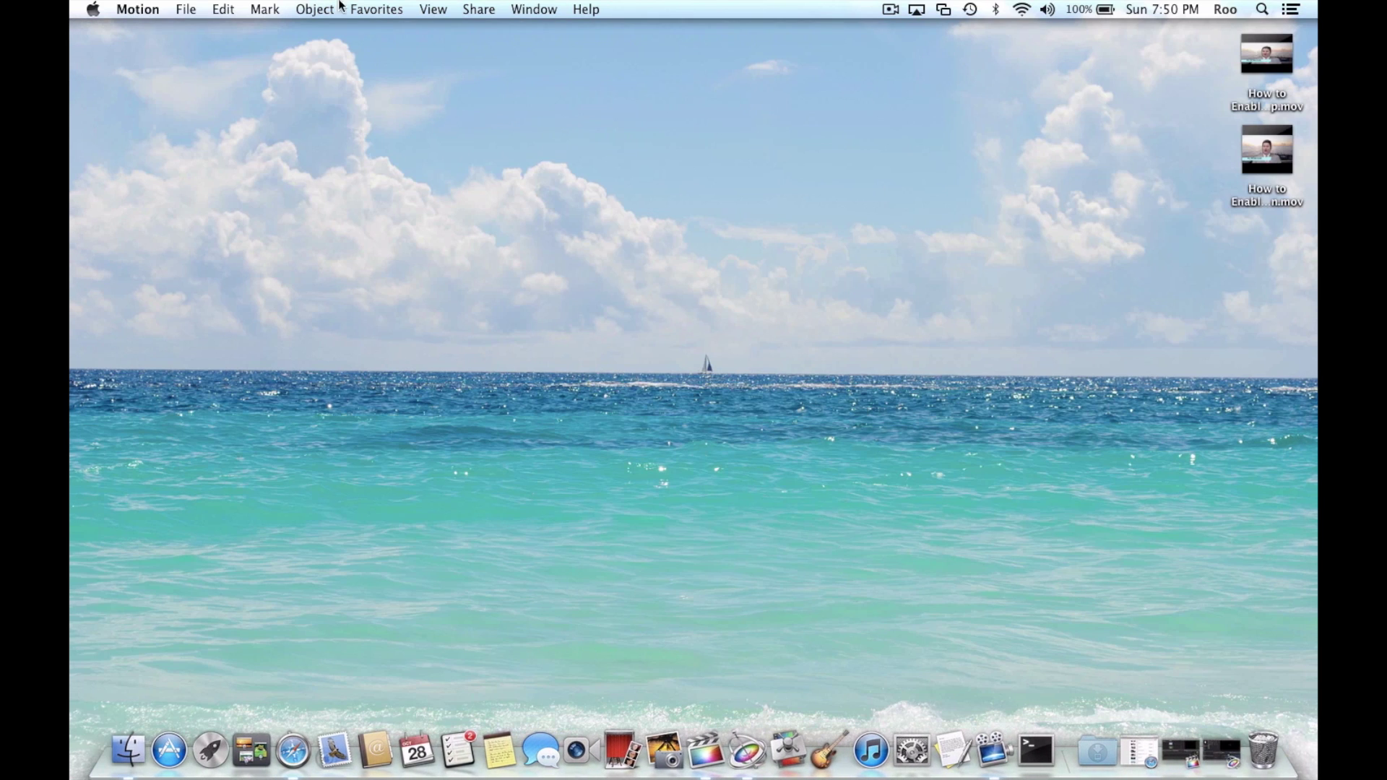
click(1191, 742)
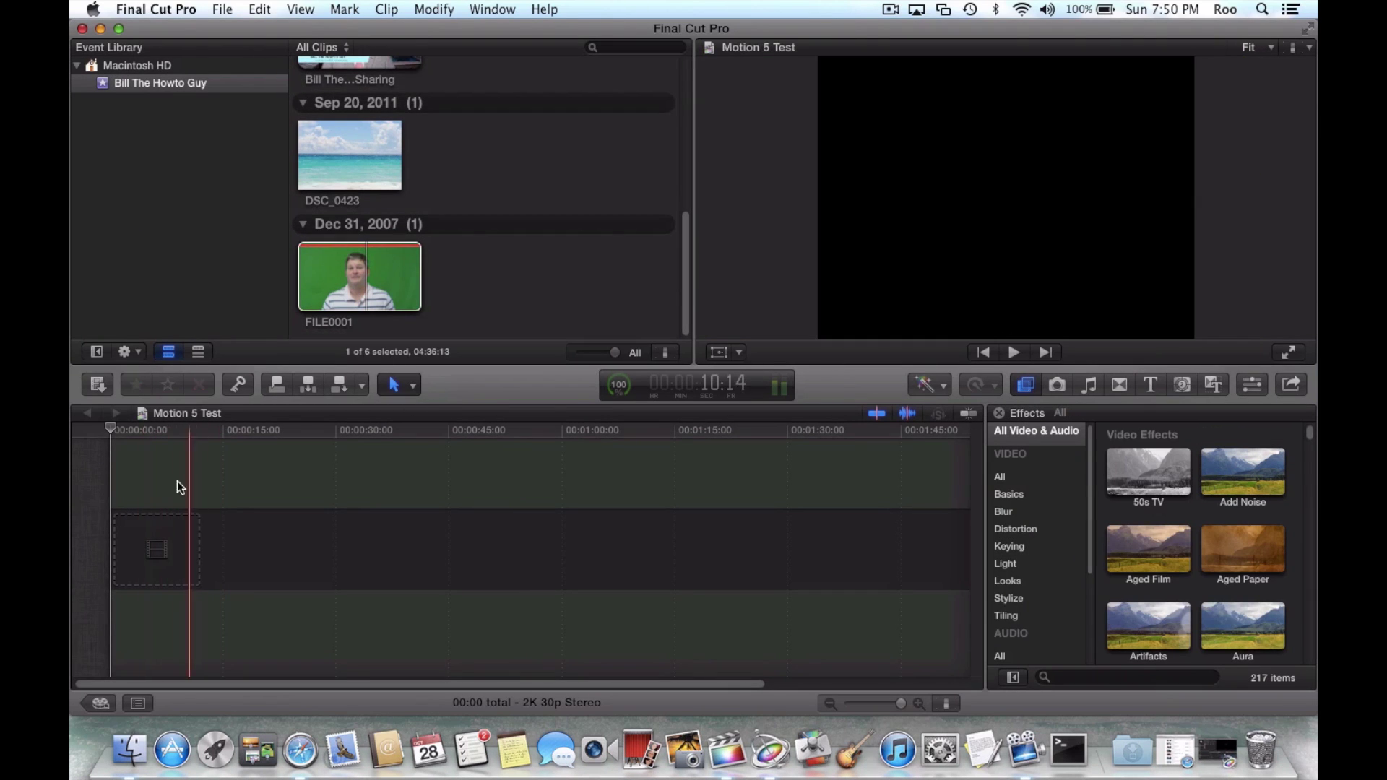
click(359, 270)
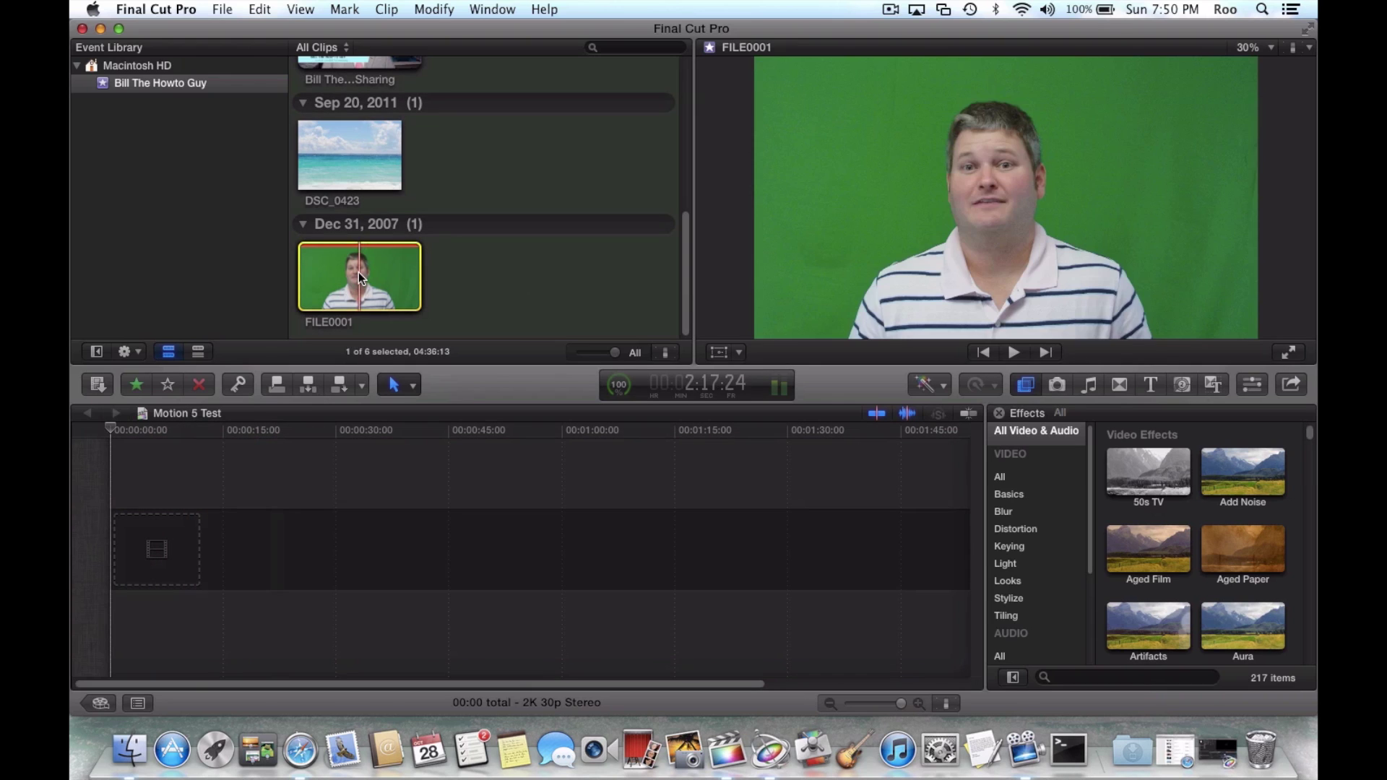
drag(358, 272, 278, 552)
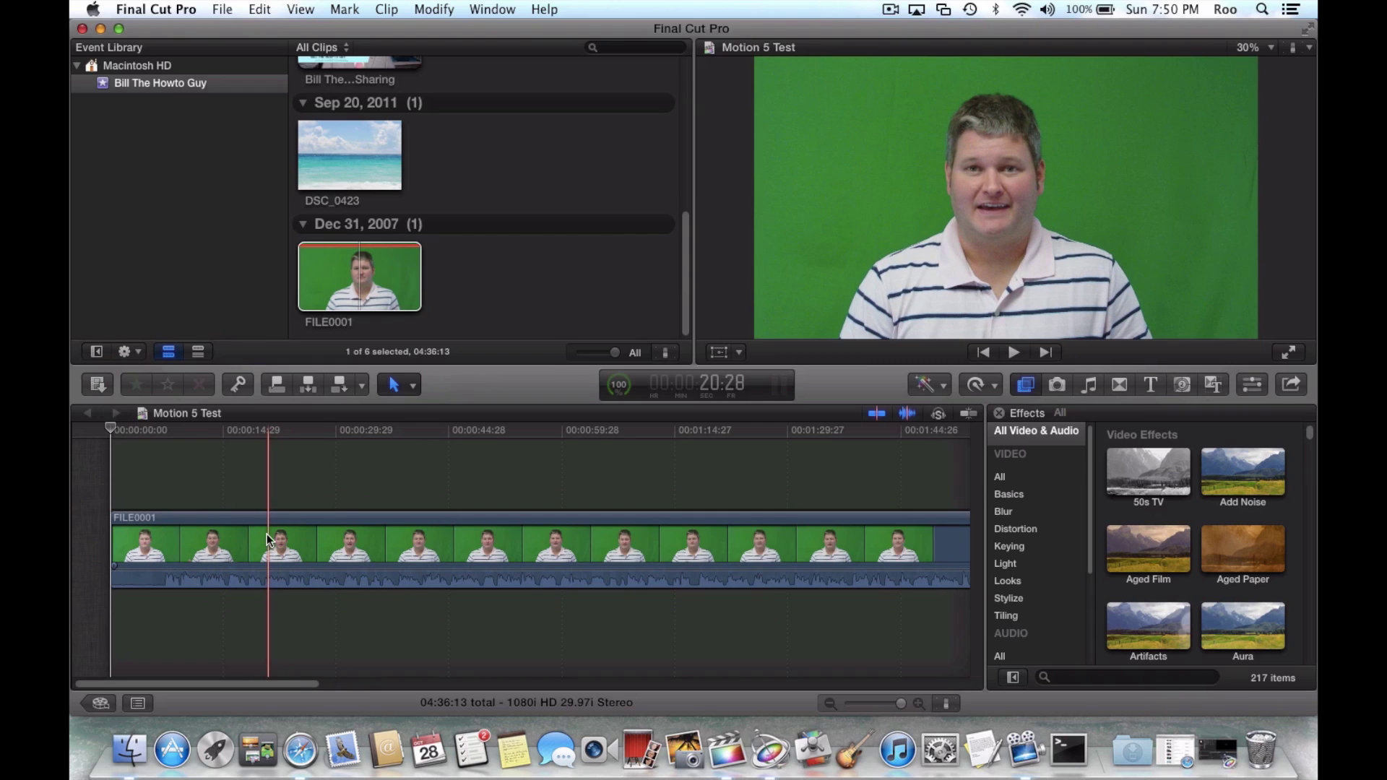
- Select the whole FILE0001 clip in the timeline and open the Edit menu
click(271, 487)
click(271, 553)
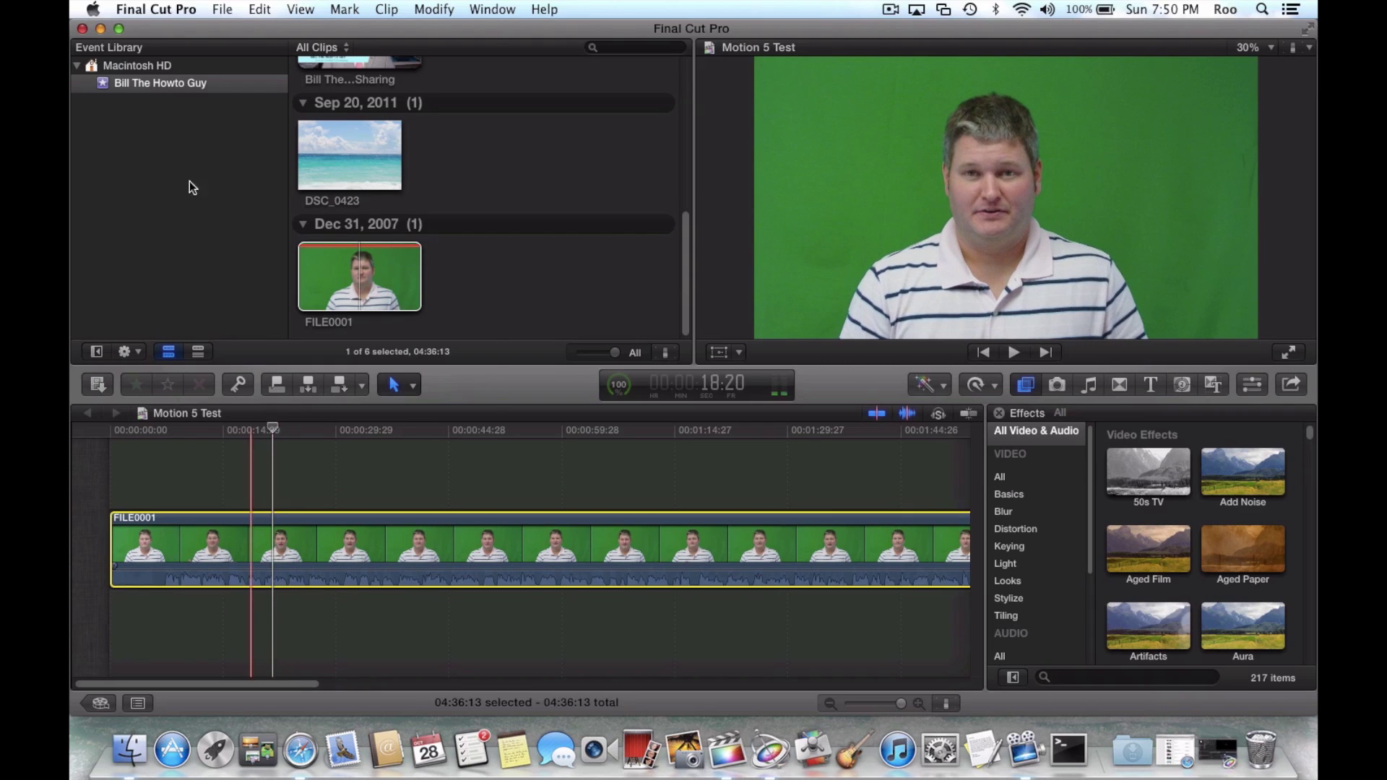
click(250, 9)
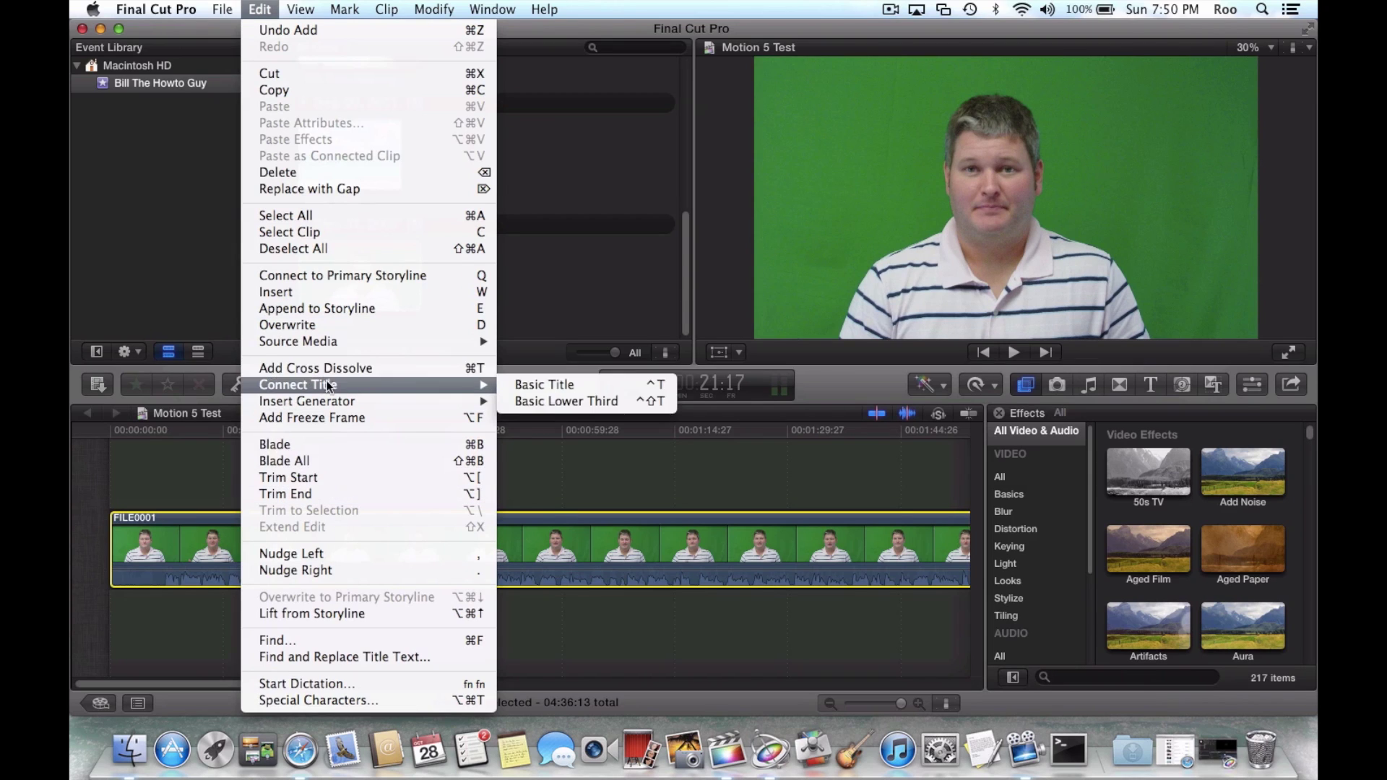
- Detach FILE0001's audio with Clip > Detach Audio and delete the detached audio clip
mouse_move(356, 4)
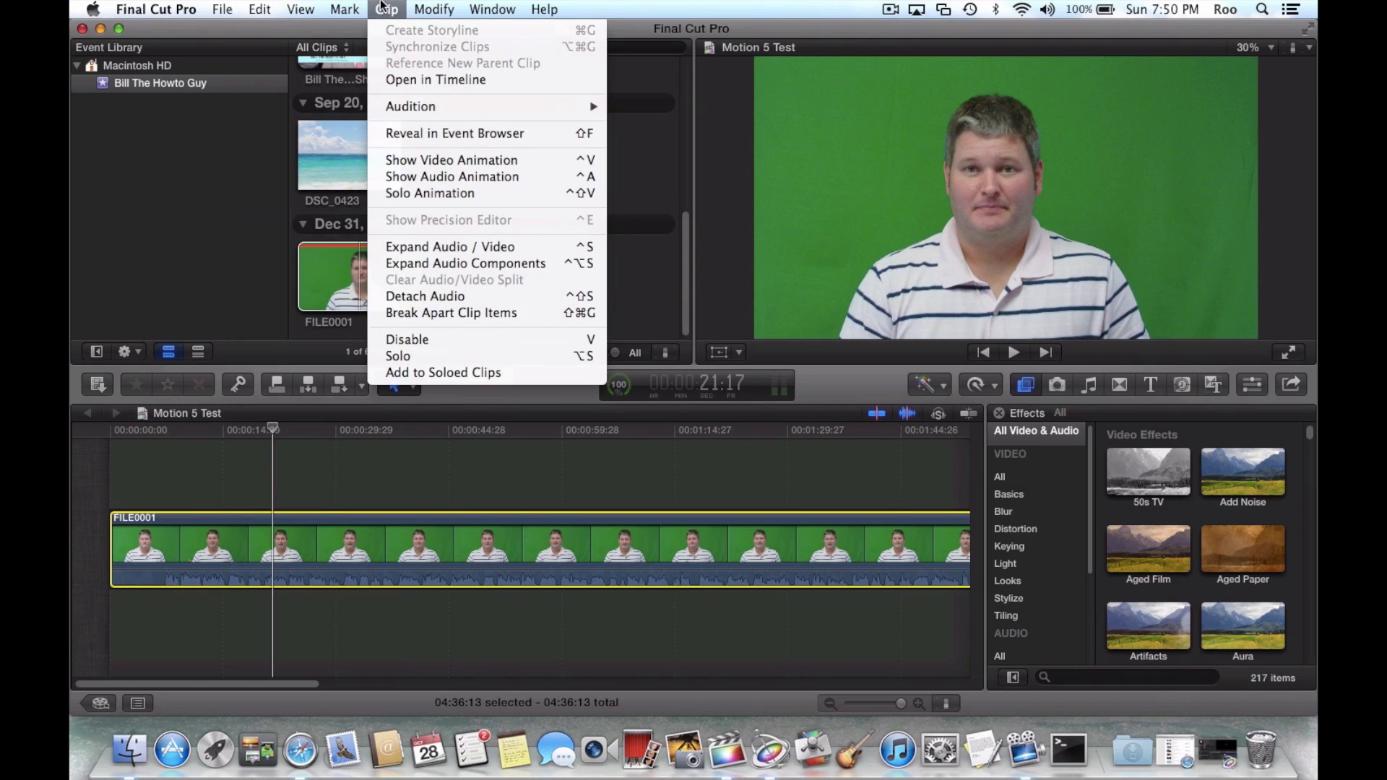
click(417, 295)
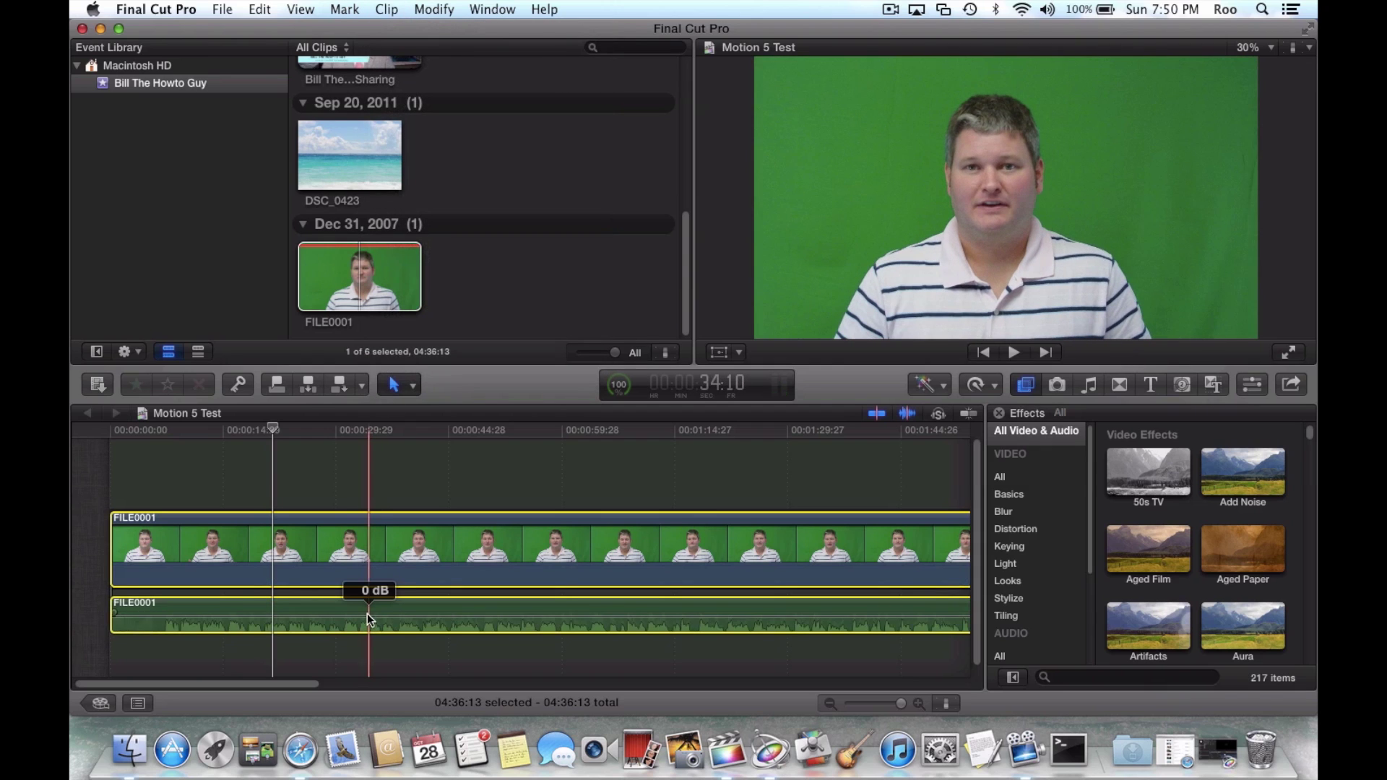
click(252, 456)
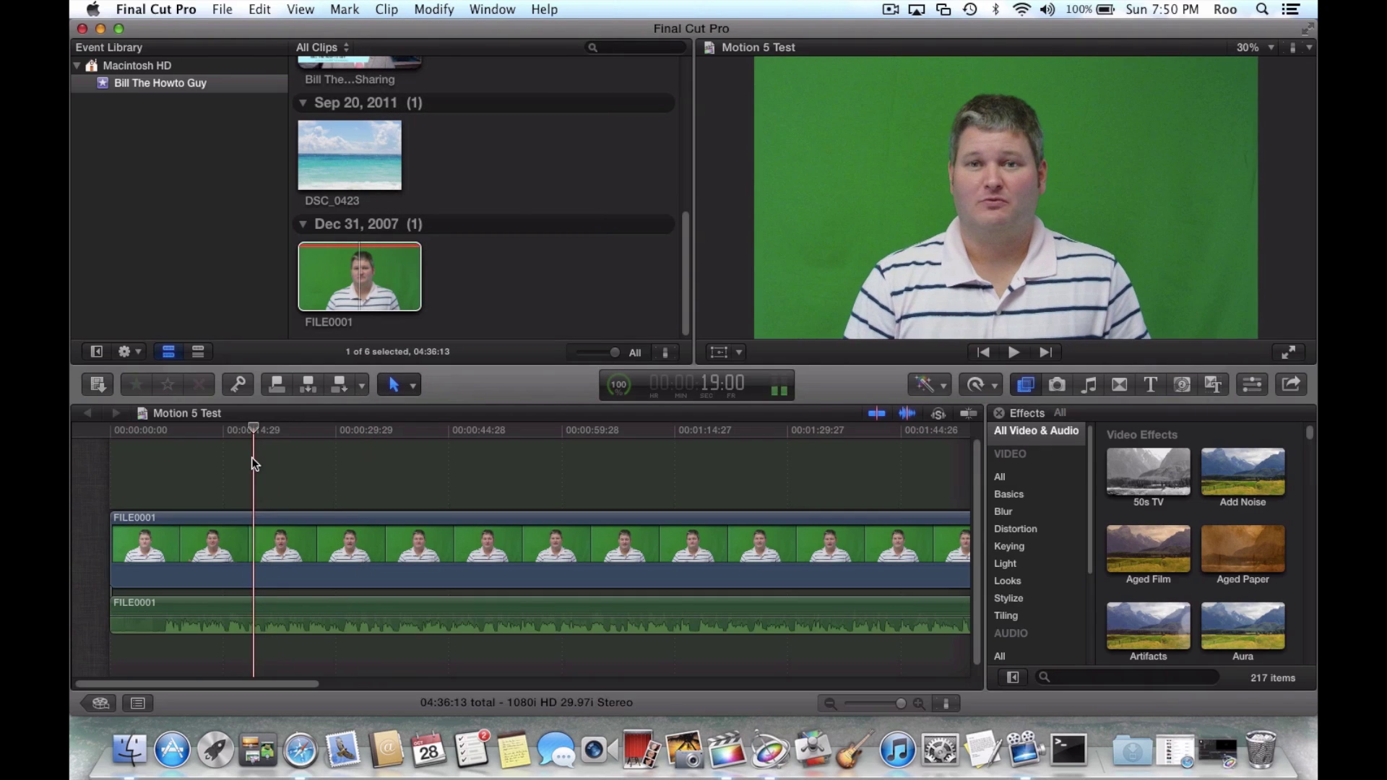
click(248, 613)
click(271, 8)
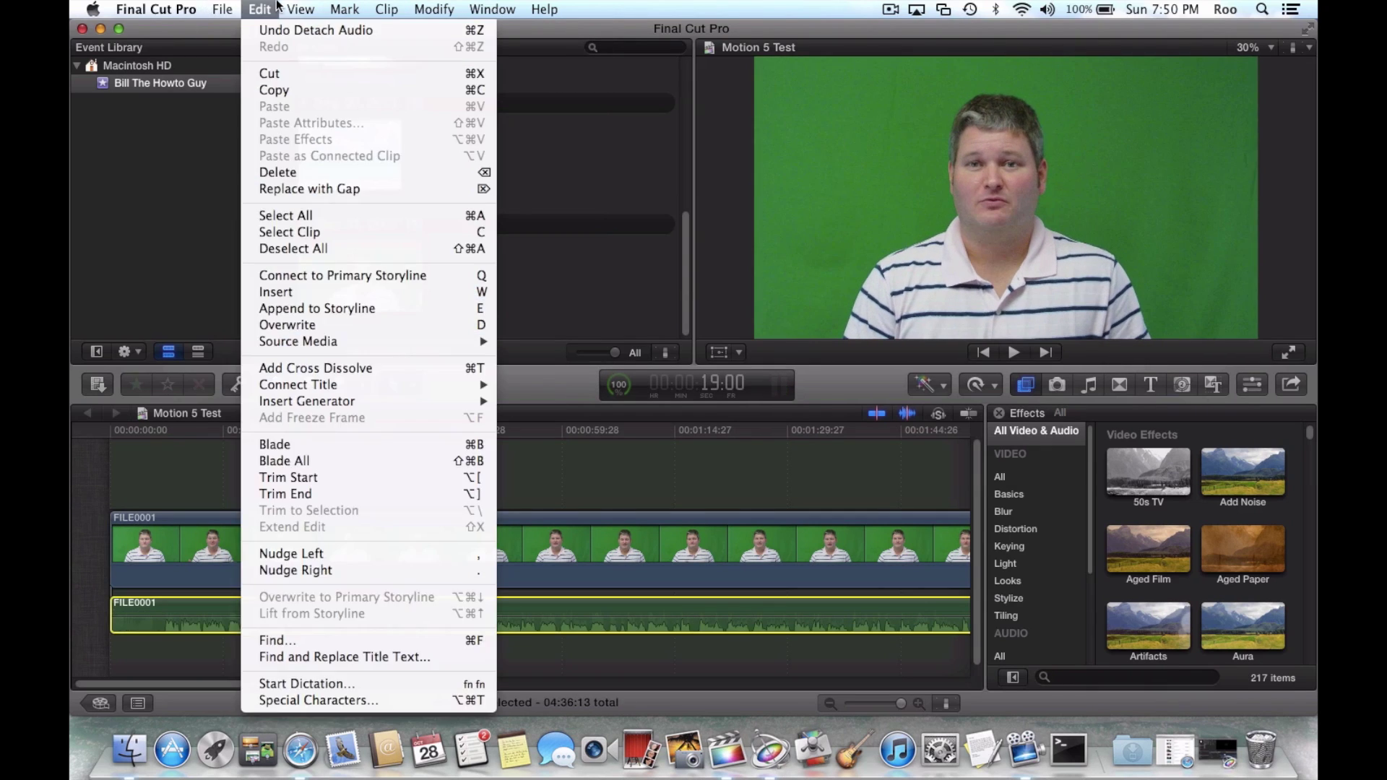
click(285, 171)
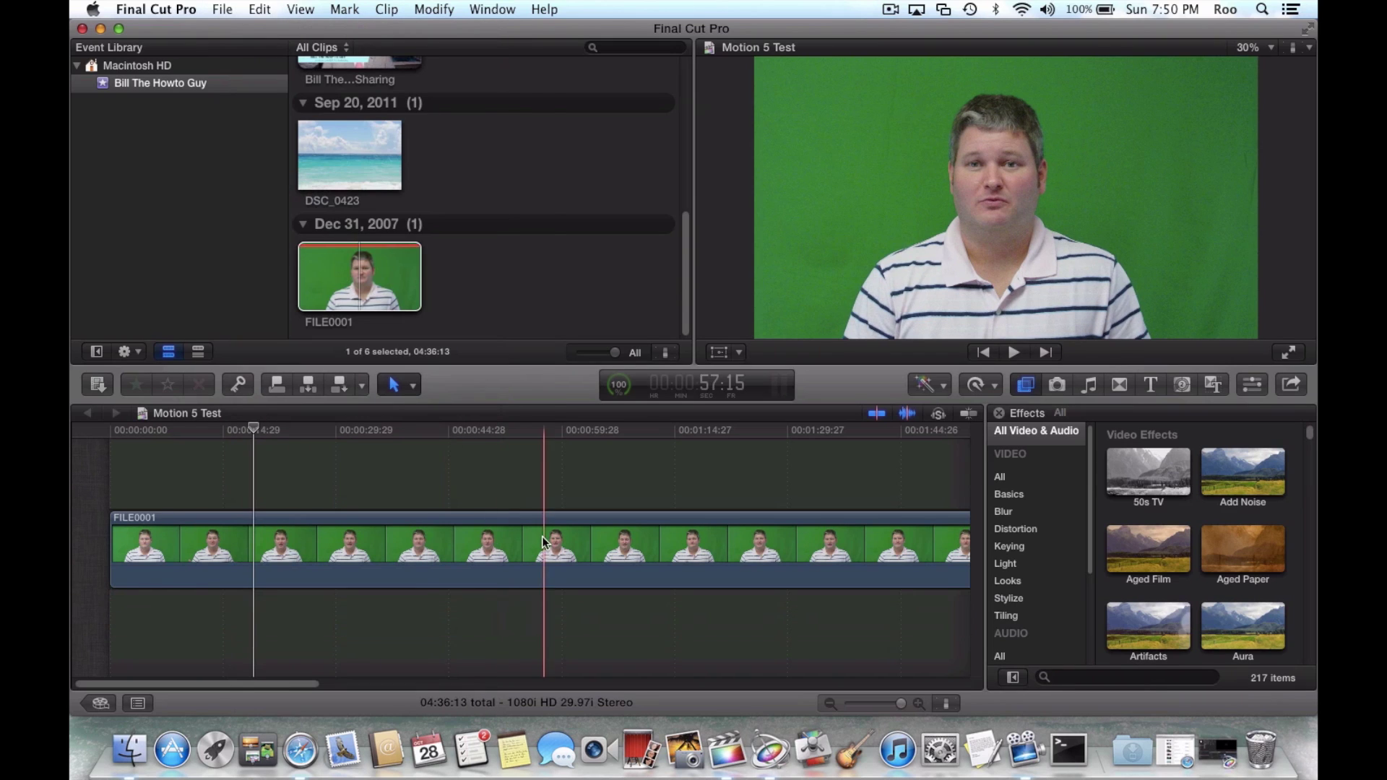
- Select the remaining FILE0001 video clip and open the Effects browser
click(422, 443)
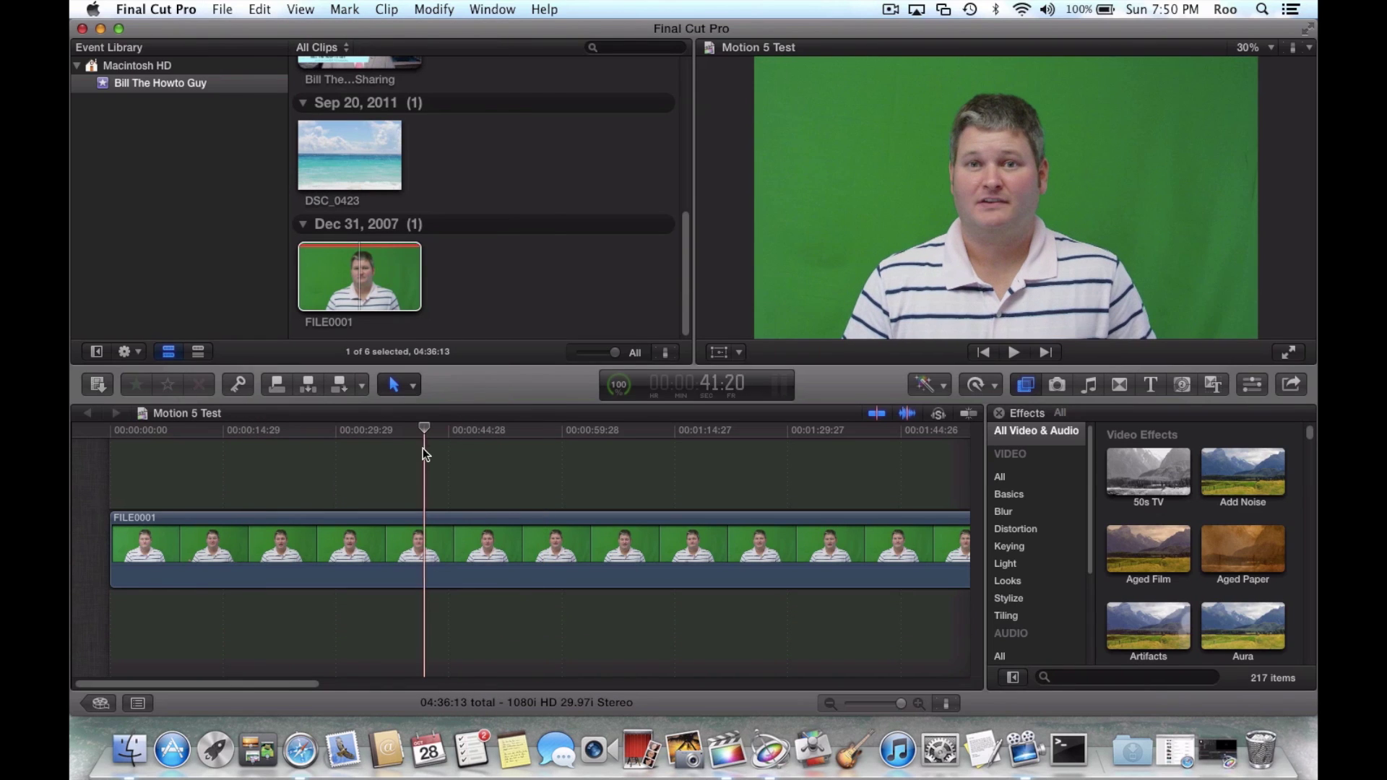
click(502, 533)
click(1054, 470)
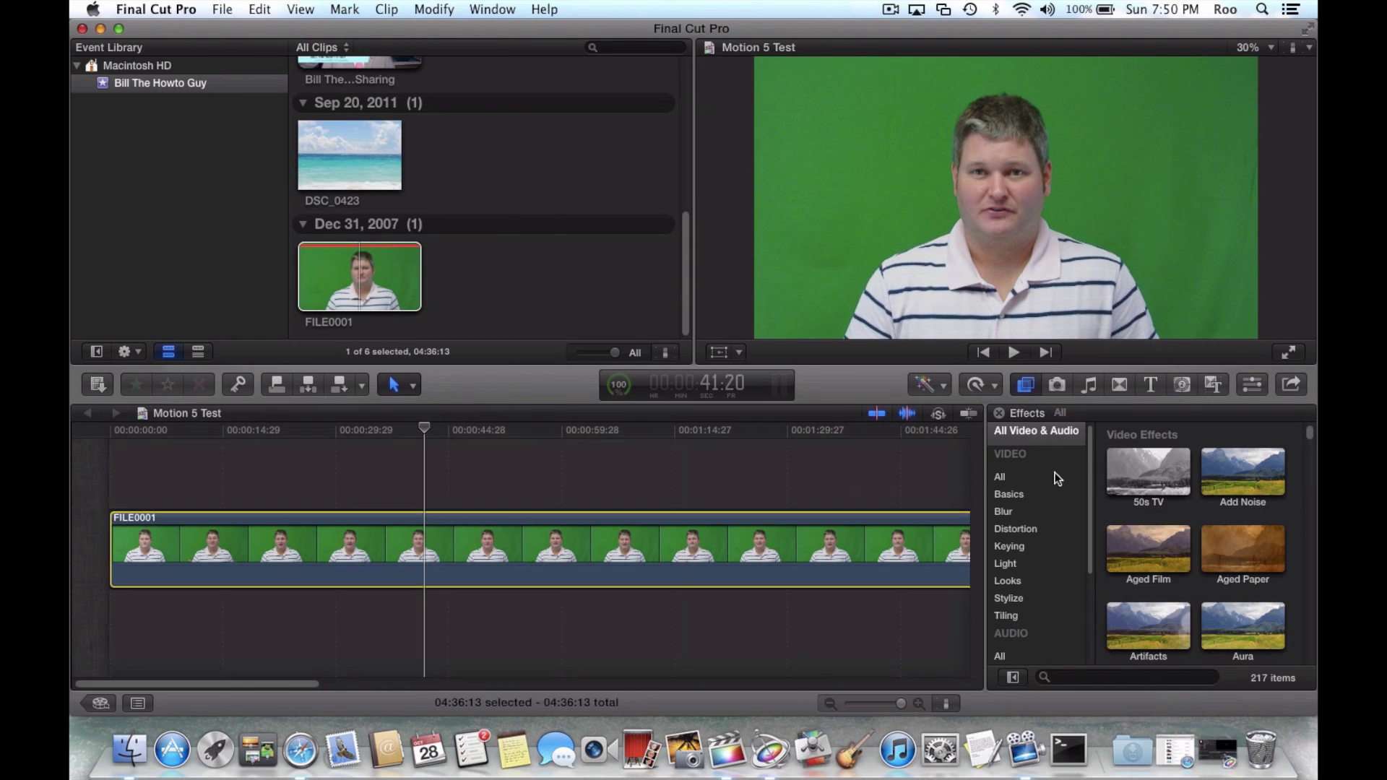
- Apply the Keyer effect from Video > Keying to FILE0001 to remove the green background
click(1012, 479)
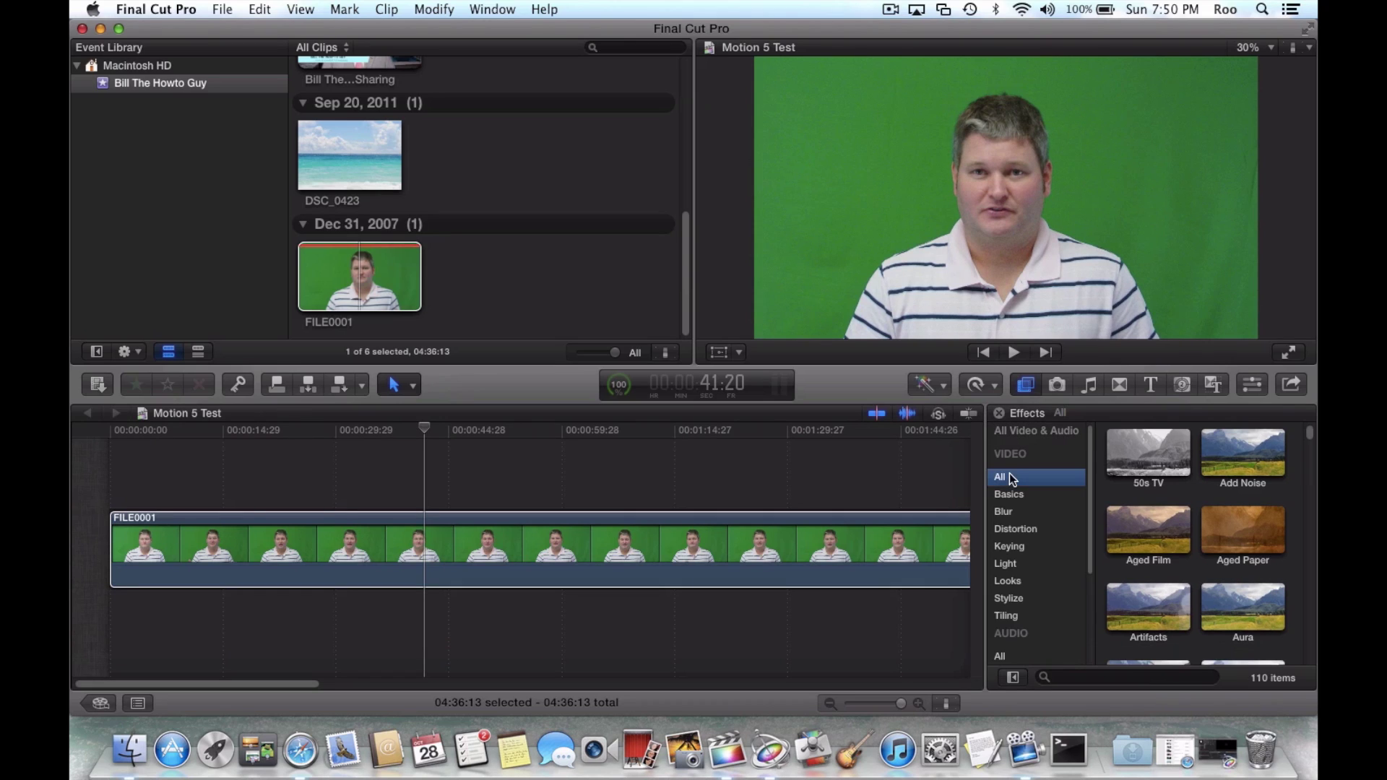
click(1015, 547)
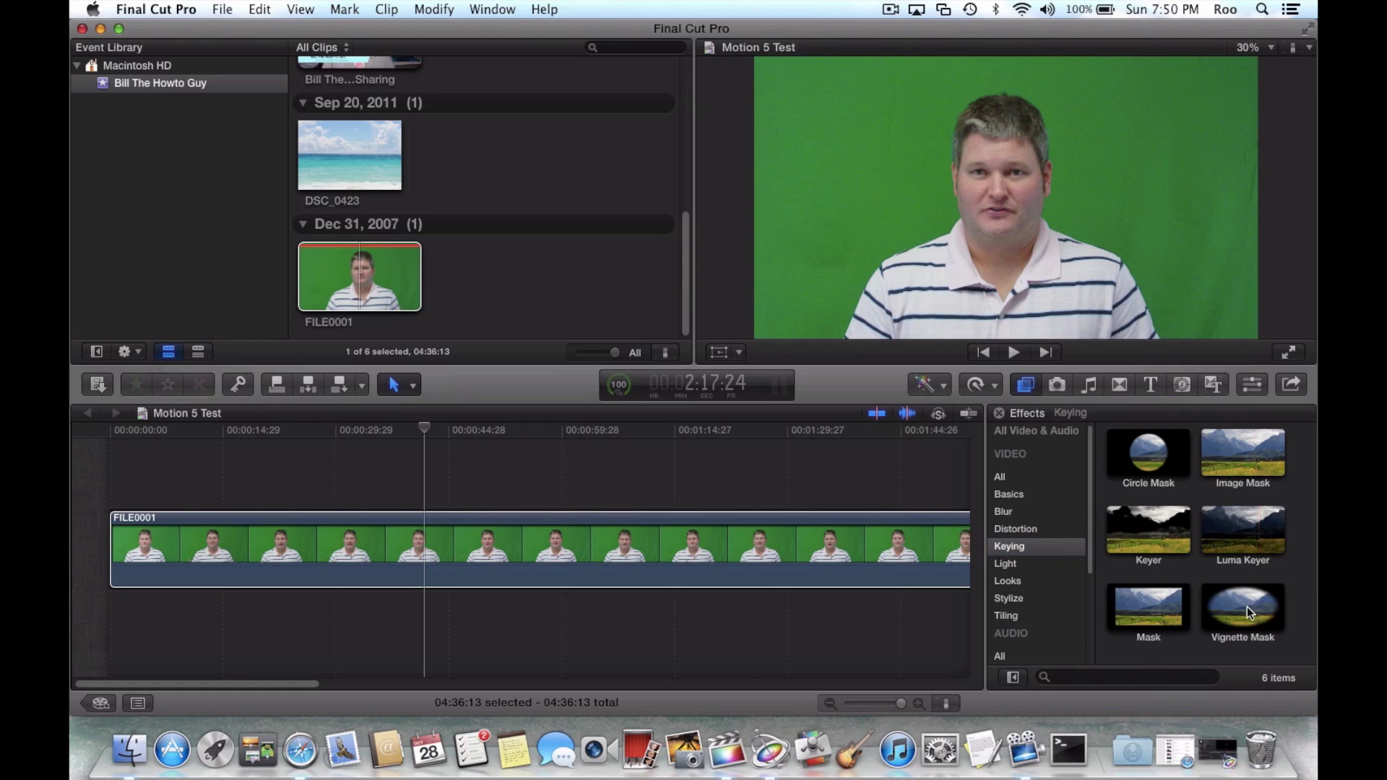
drag(1165, 527, 726, 539)
click(419, 479)
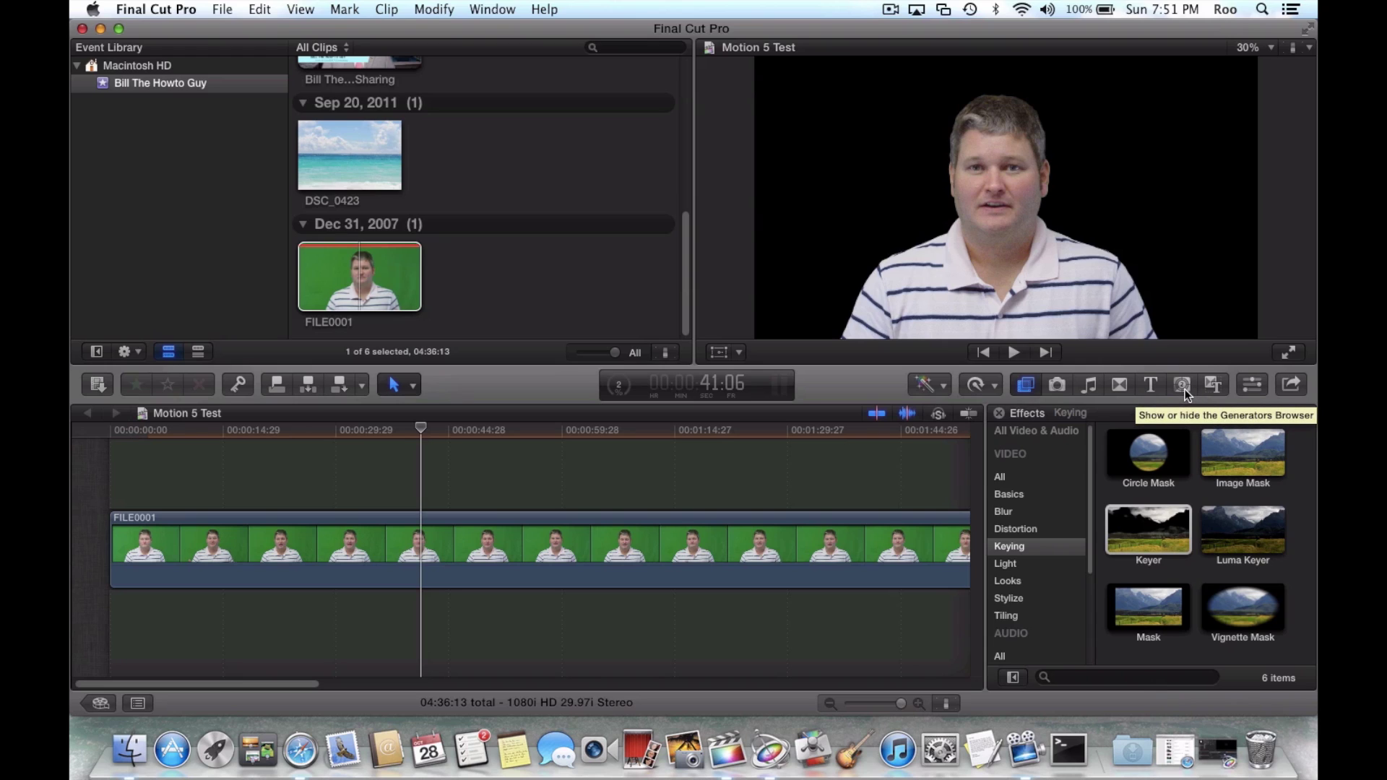
- Place the Smoke Motion generator from the 'Bill HOWTO Guy' category above FILE0001 at the timeline start
click(1185, 390)
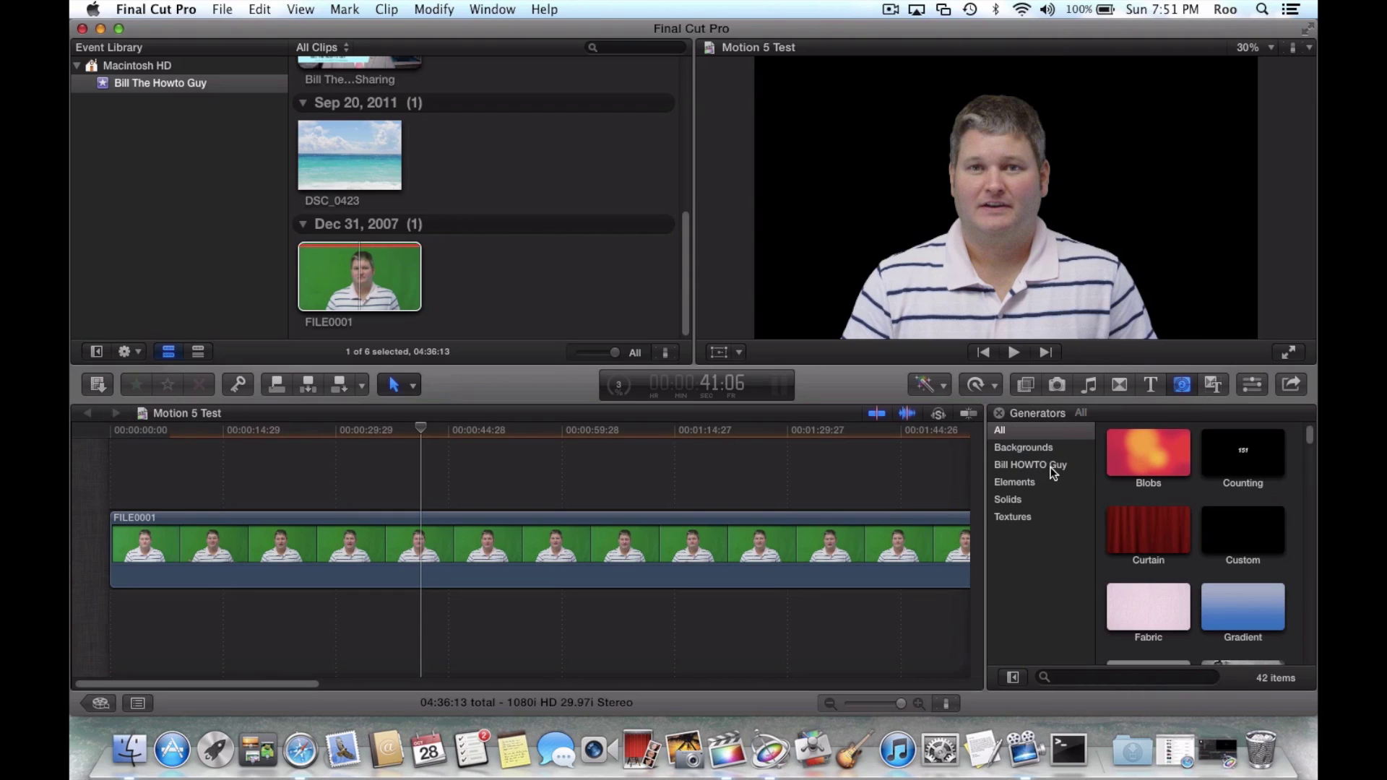
click(1052, 464)
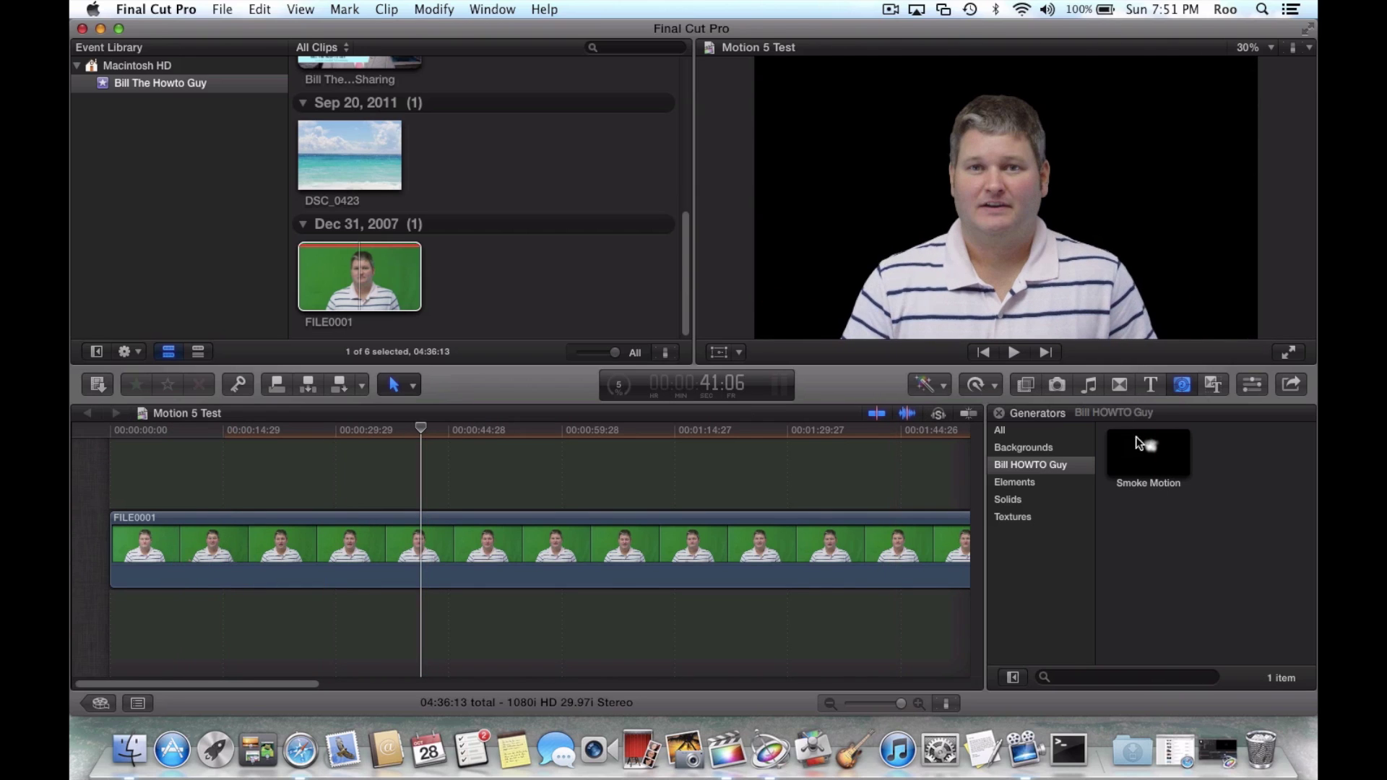
drag(1147, 444, 102, 453)
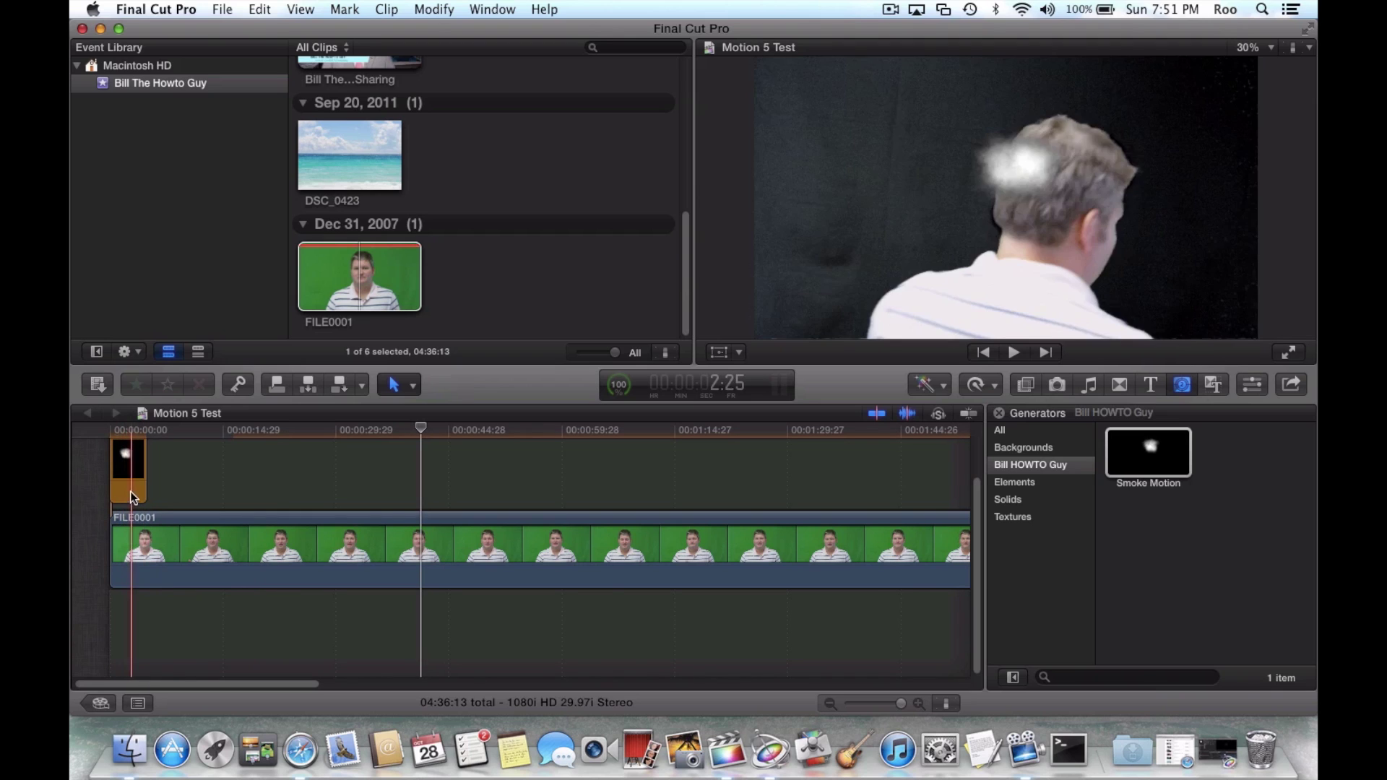
- Play the smoke over the keyed presenter from the start, then select the Smoke Motion clip
click(983, 353)
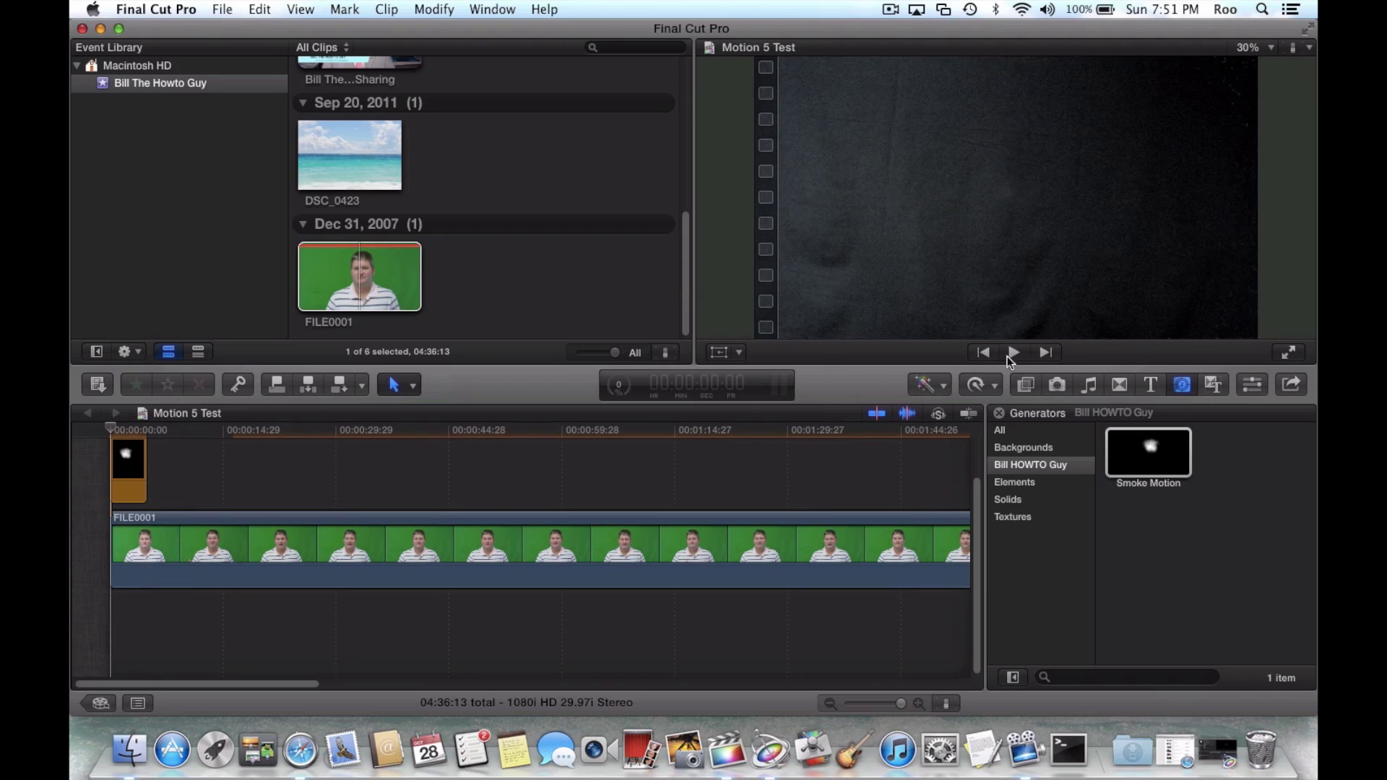
click(1015, 353)
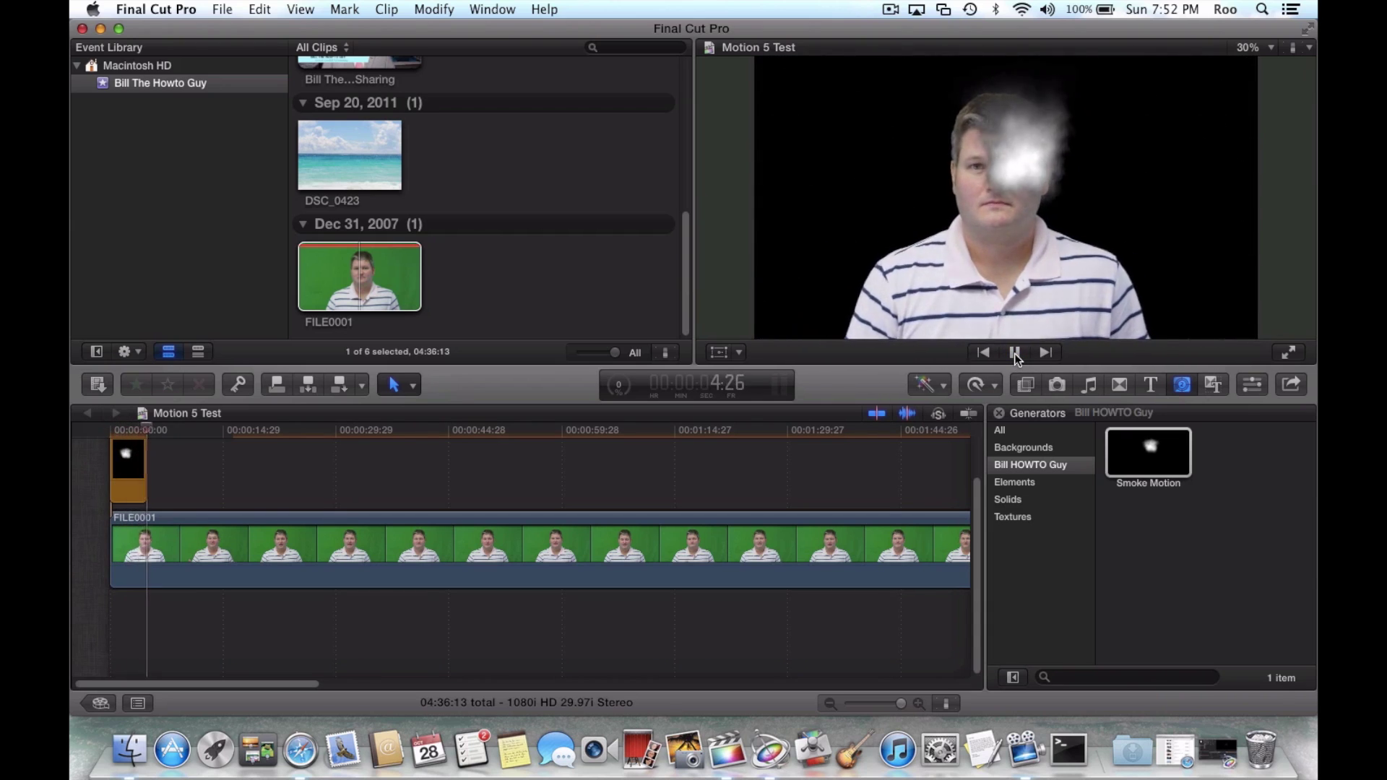
click(1015, 354)
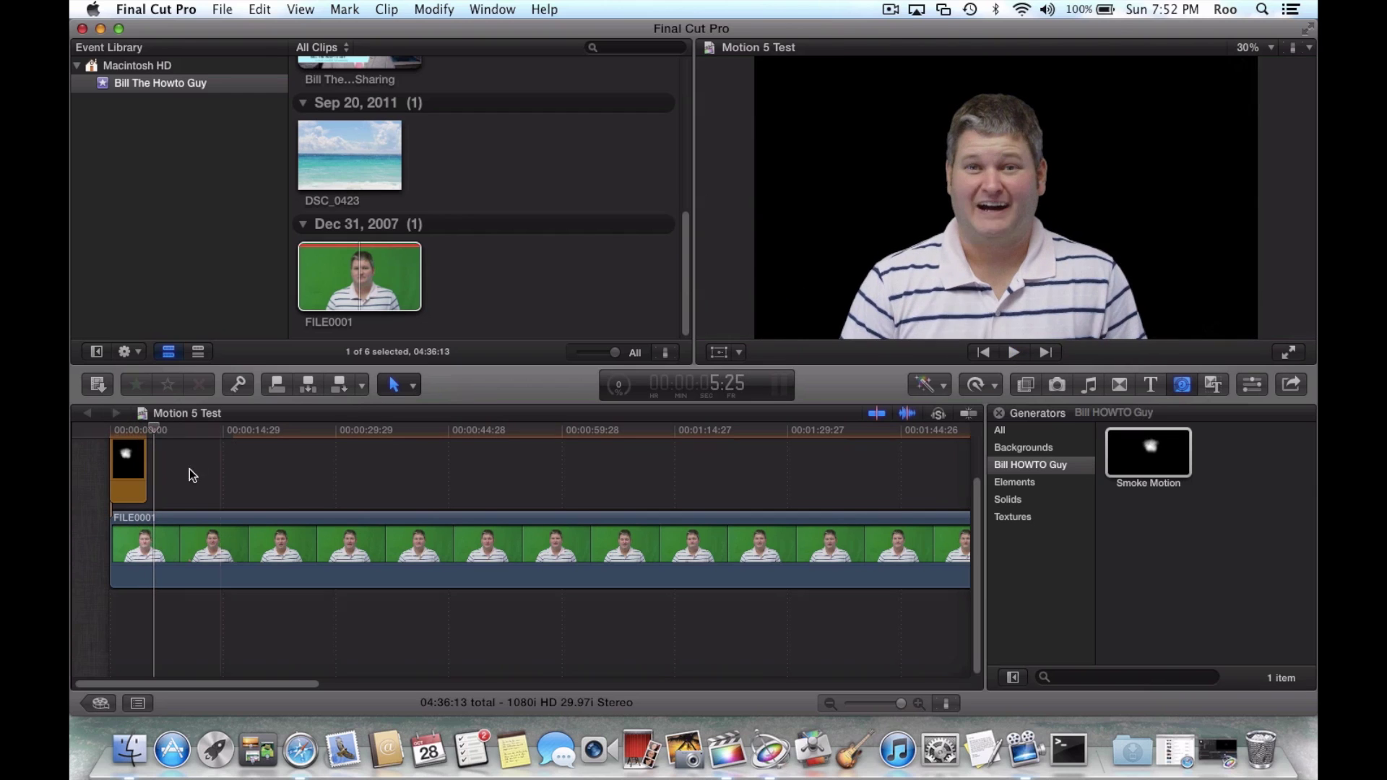
click(130, 471)
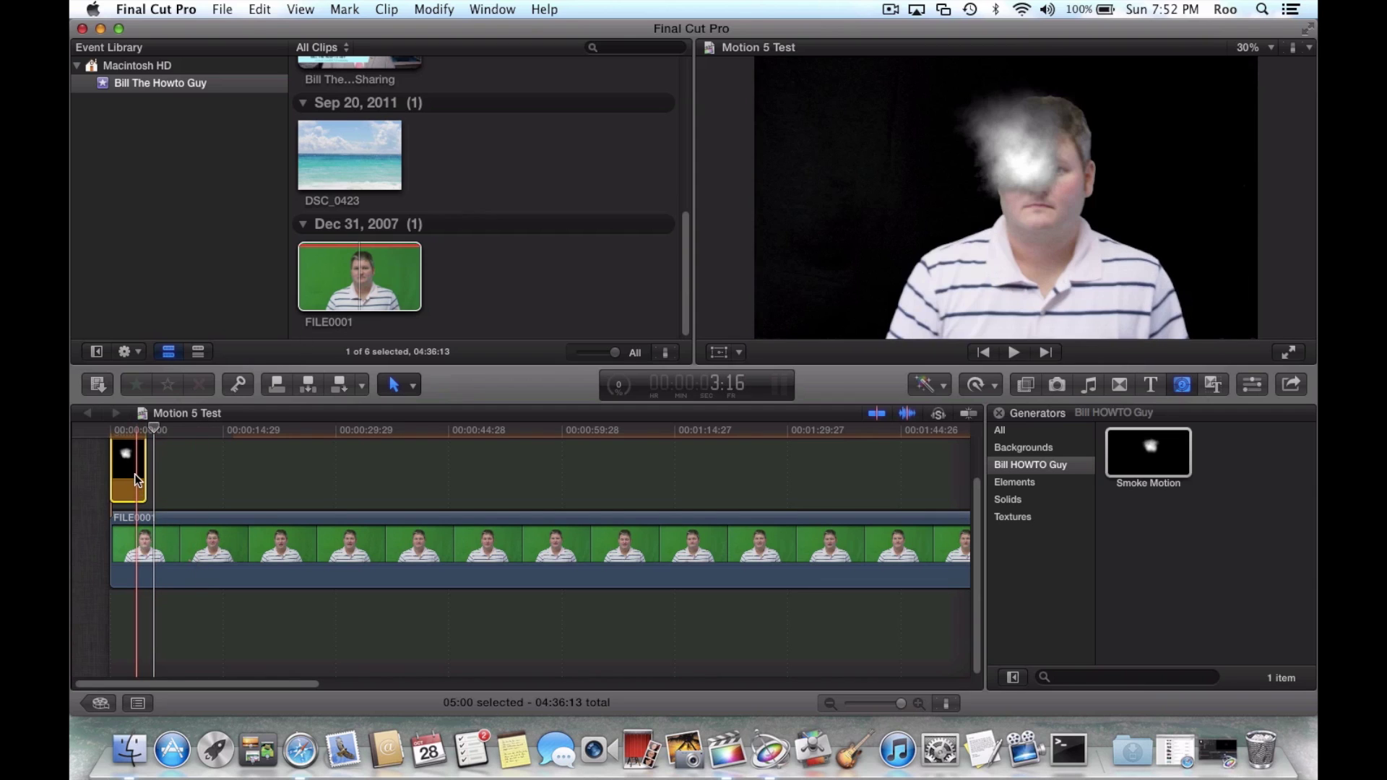
click(1026, 385)
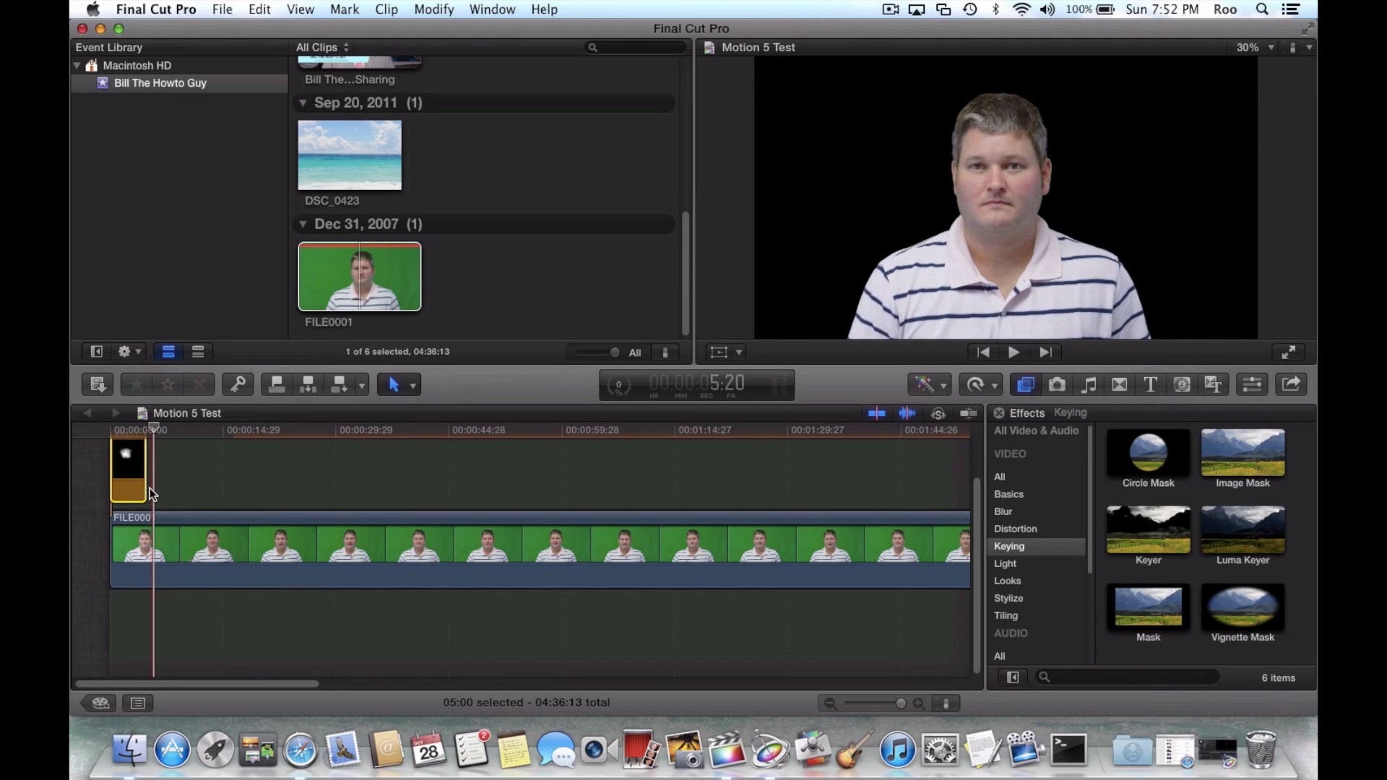
- Look through the View menu and close it without changing anything
click(301, 10)
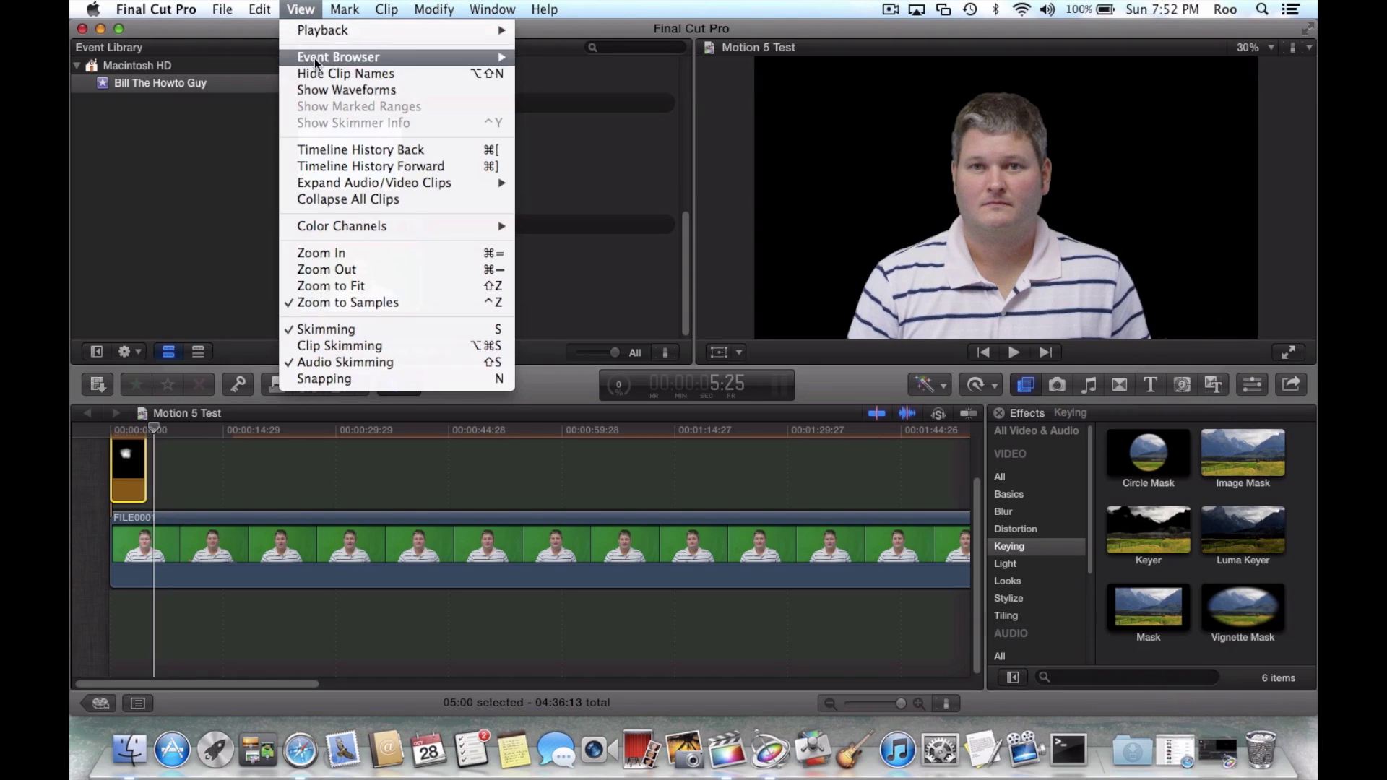
mouse_move(343, 52)
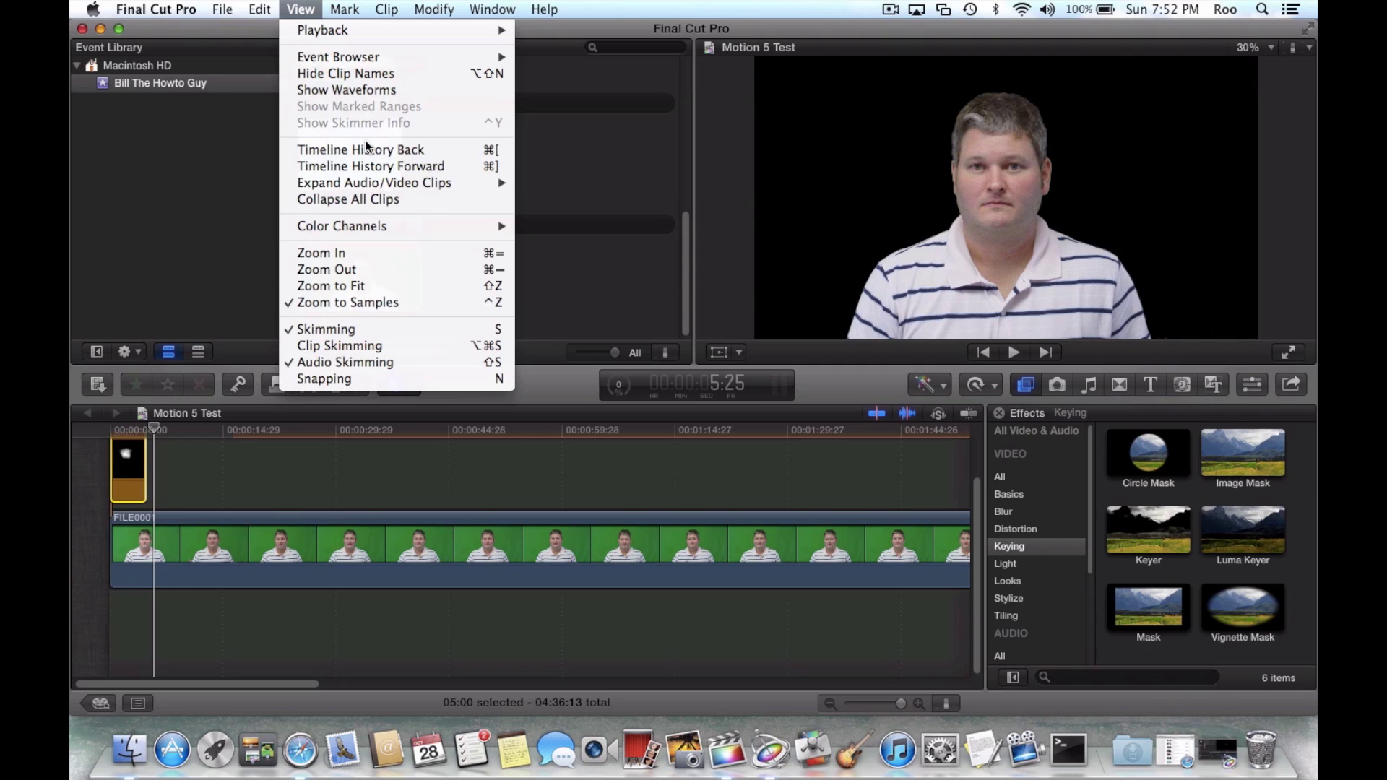
click(233, 557)
- Select the Smoke Motion clip and show the viewer's Transform, Crop and Distort options
click(232, 557)
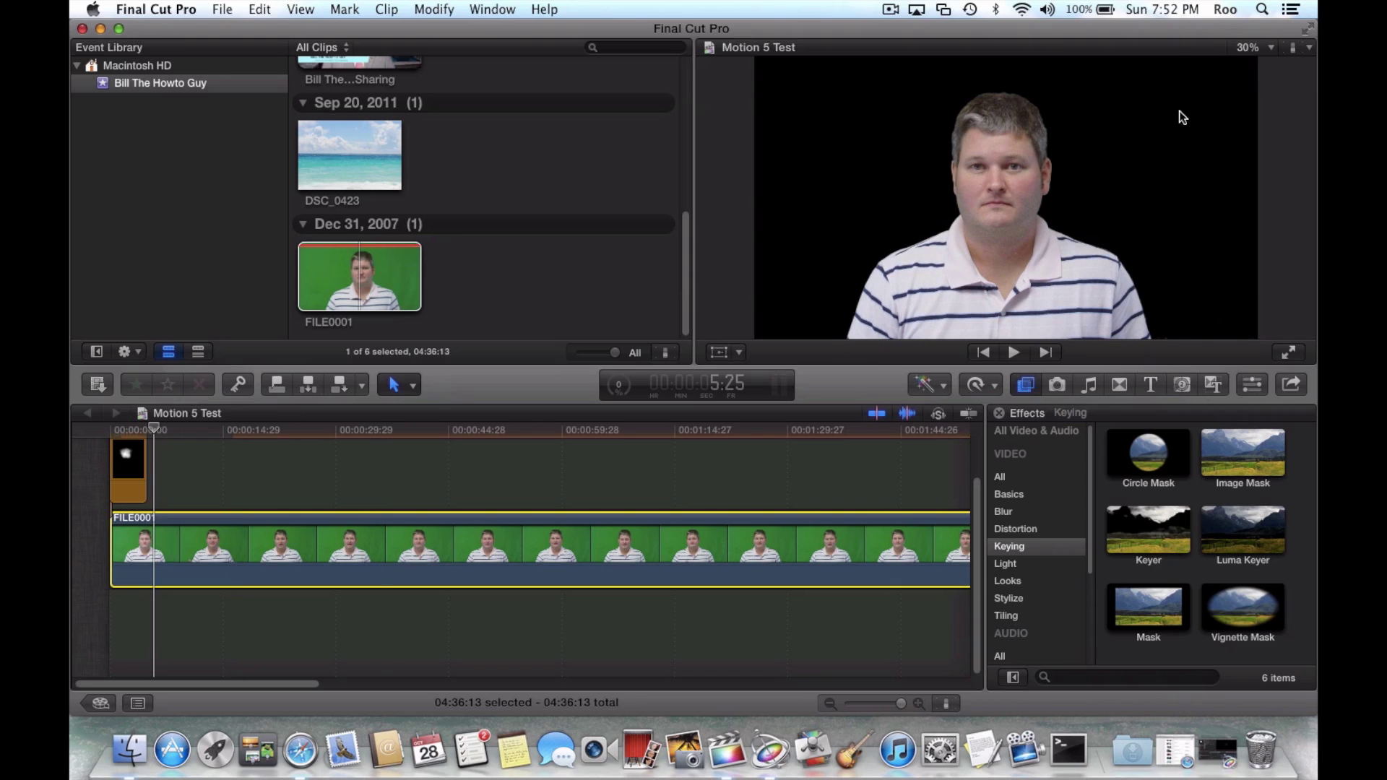
click(738, 353)
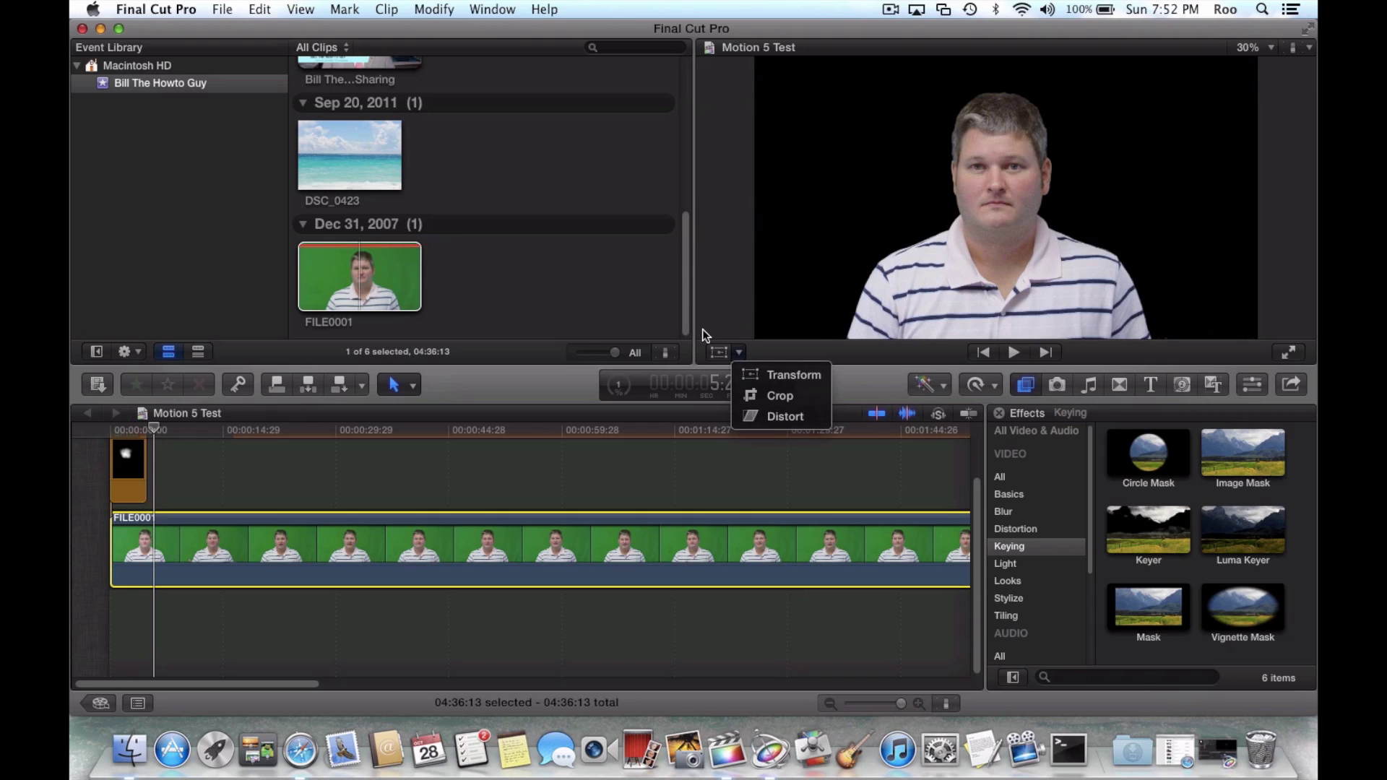
click(137, 455)
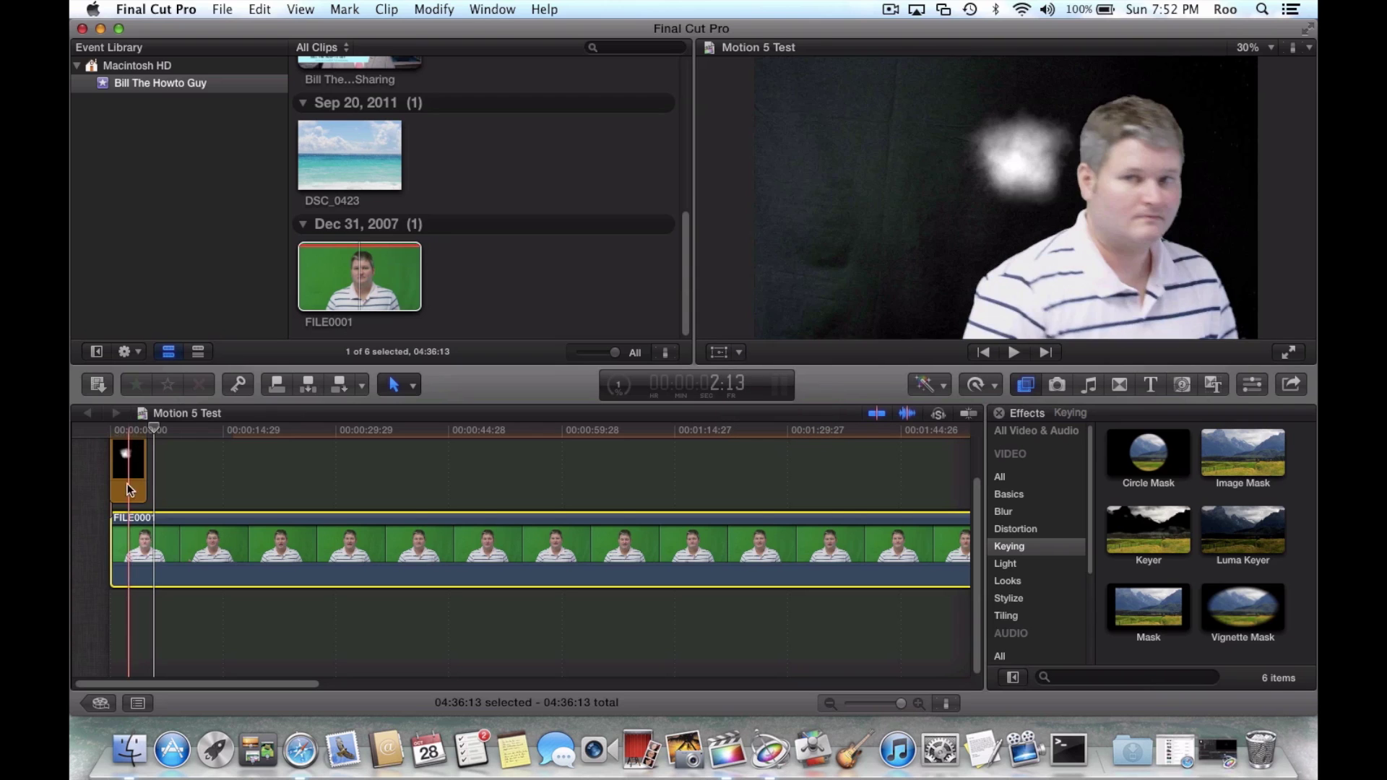
click(128, 467)
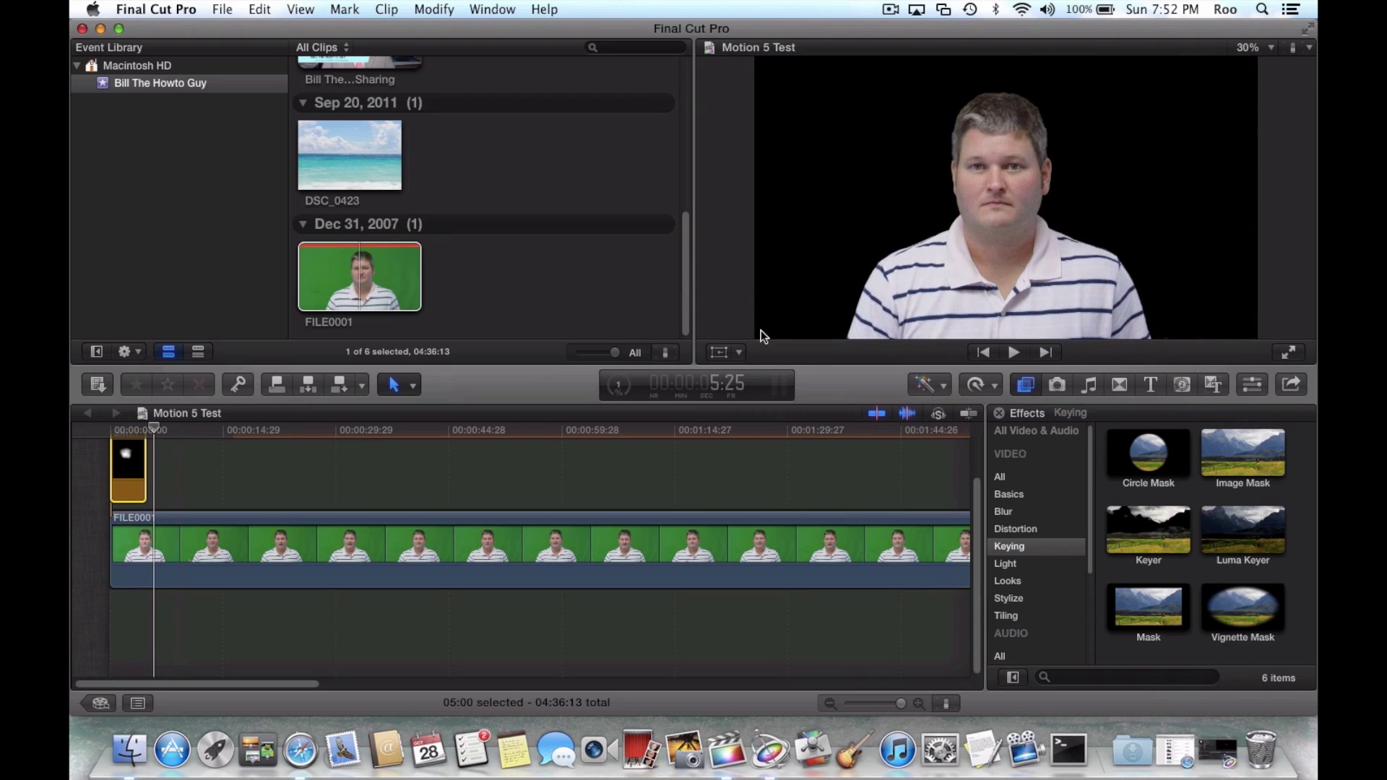
click(738, 353)
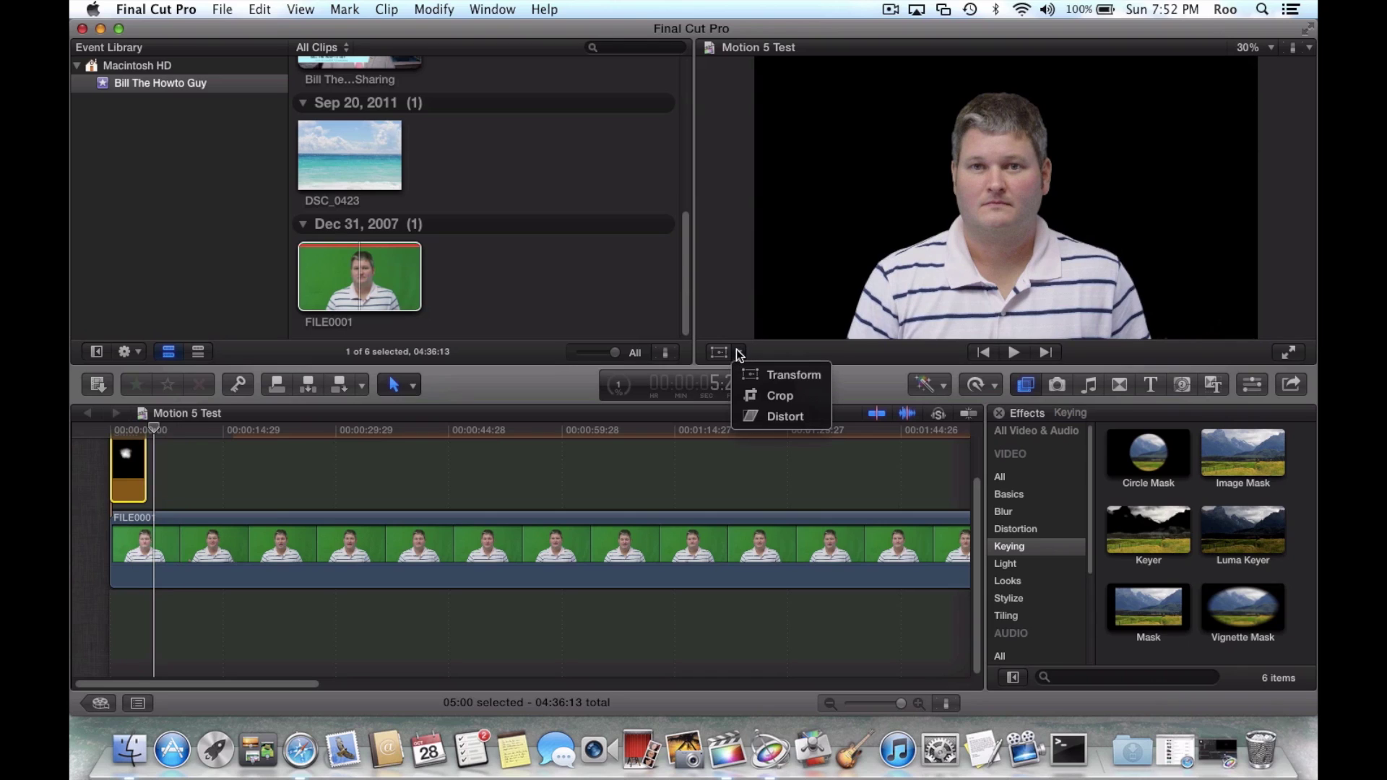
- Move the smoke puff left and down to X -300, Y -64, enlarge it, then return to the start
click(774, 377)
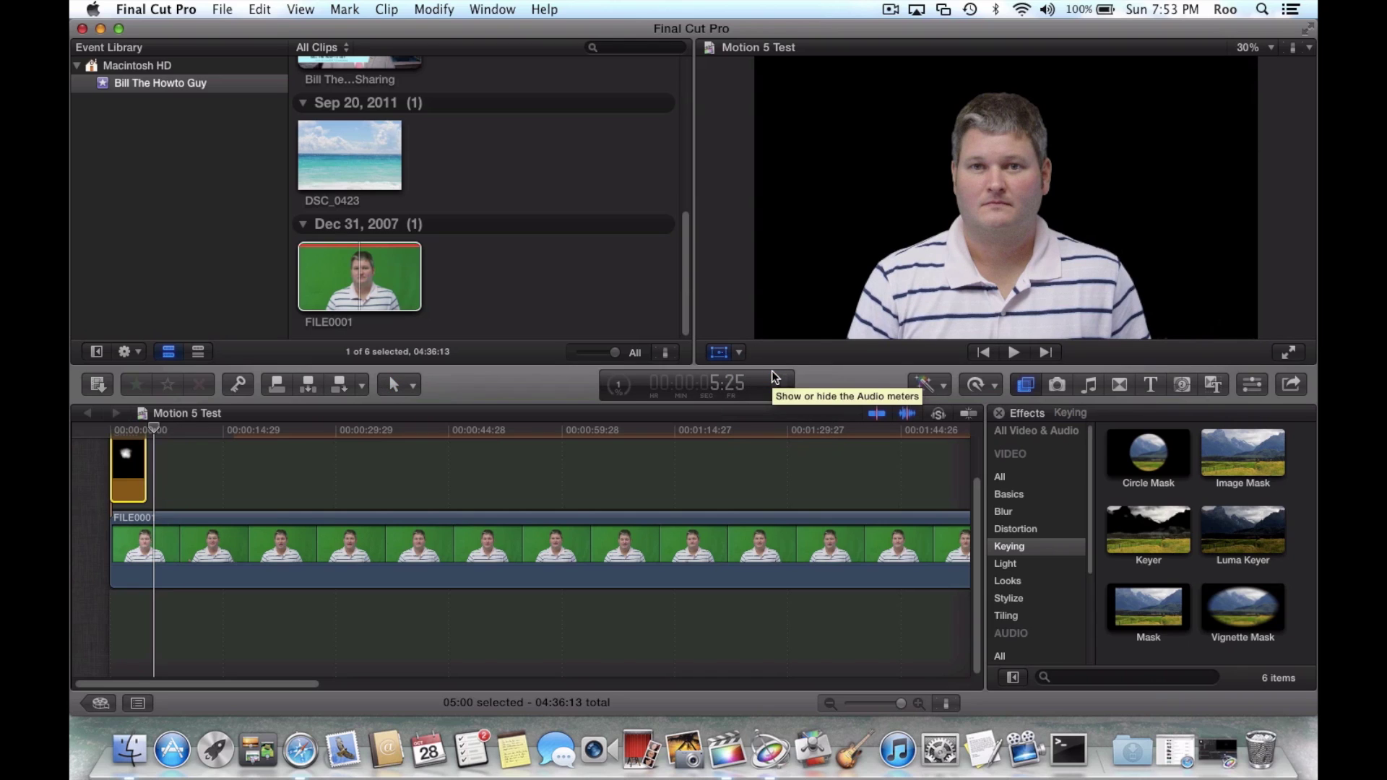
click(124, 606)
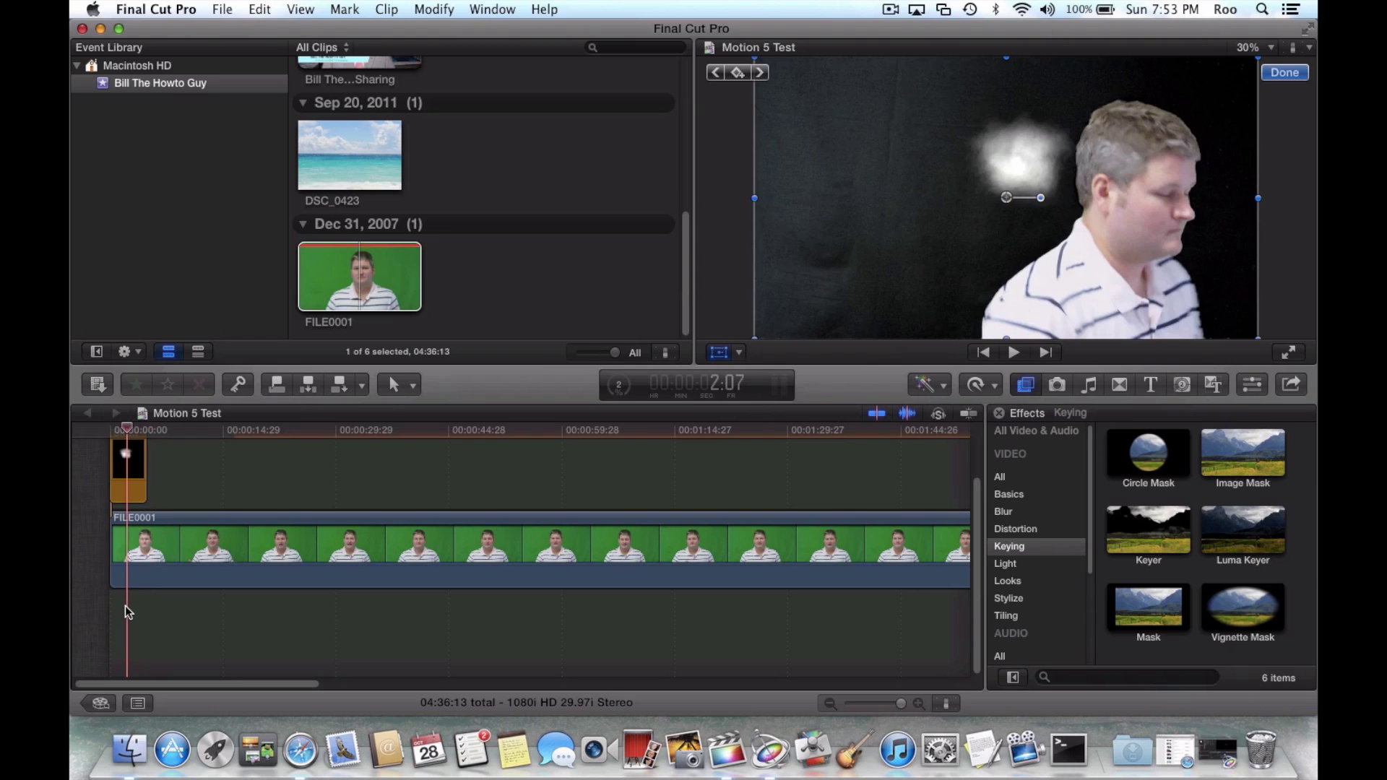
drag(1006, 200, 868, 284)
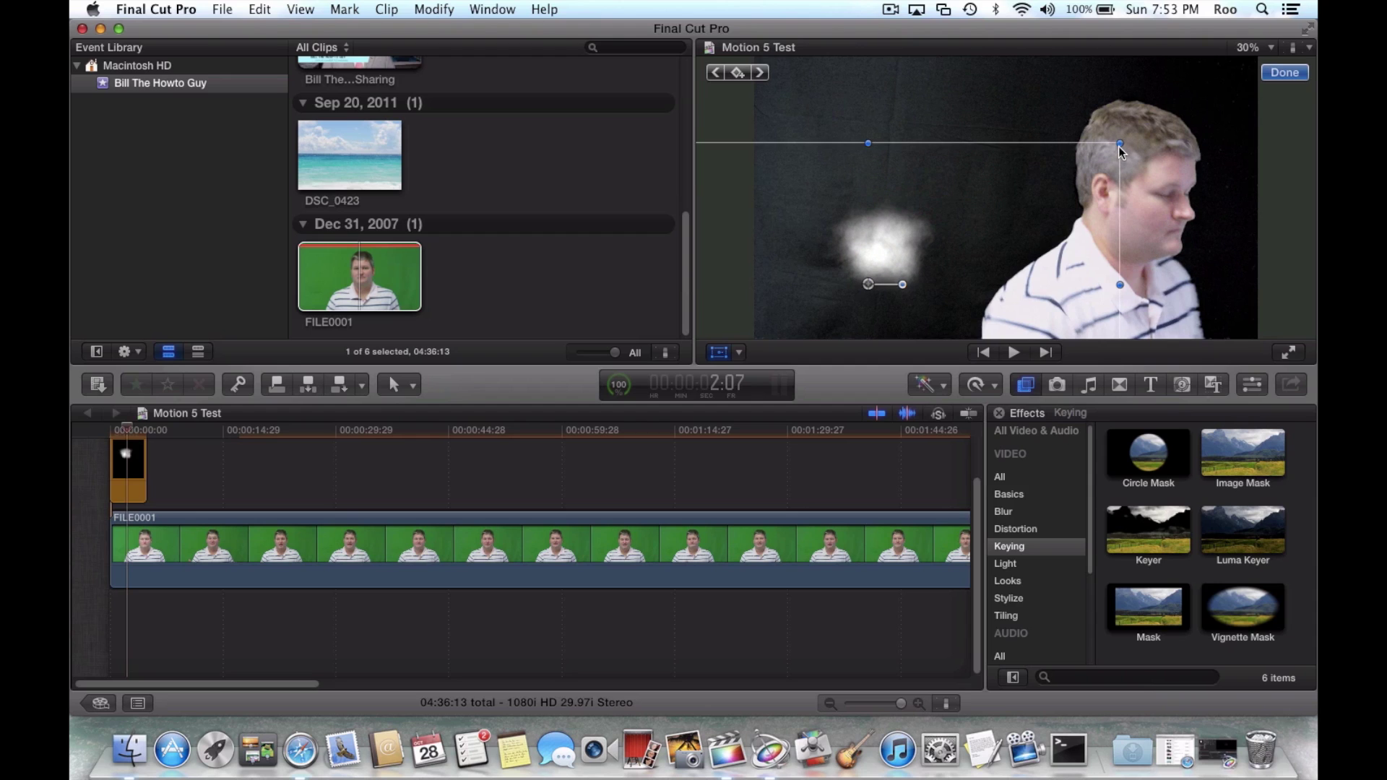
drag(1119, 149, 1313, 6)
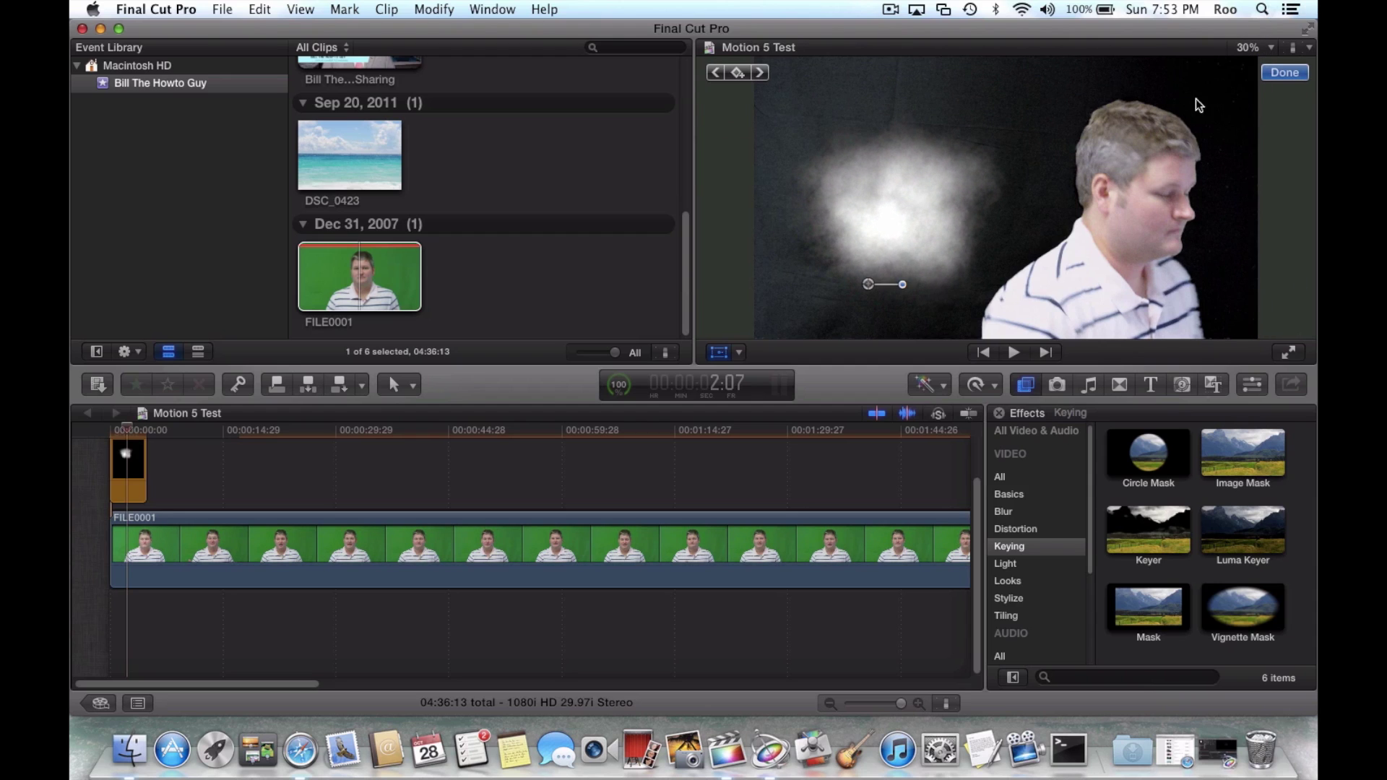
click(1284, 72)
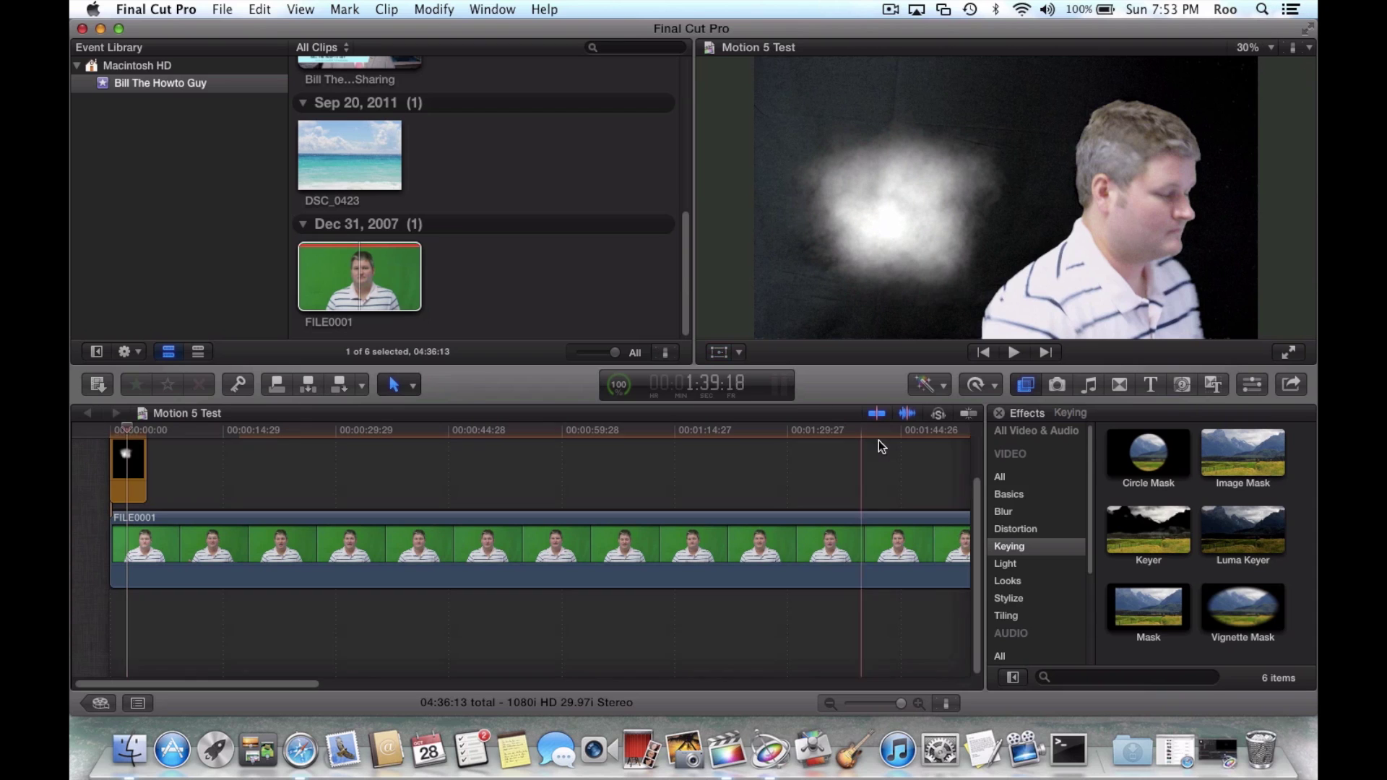
click(983, 354)
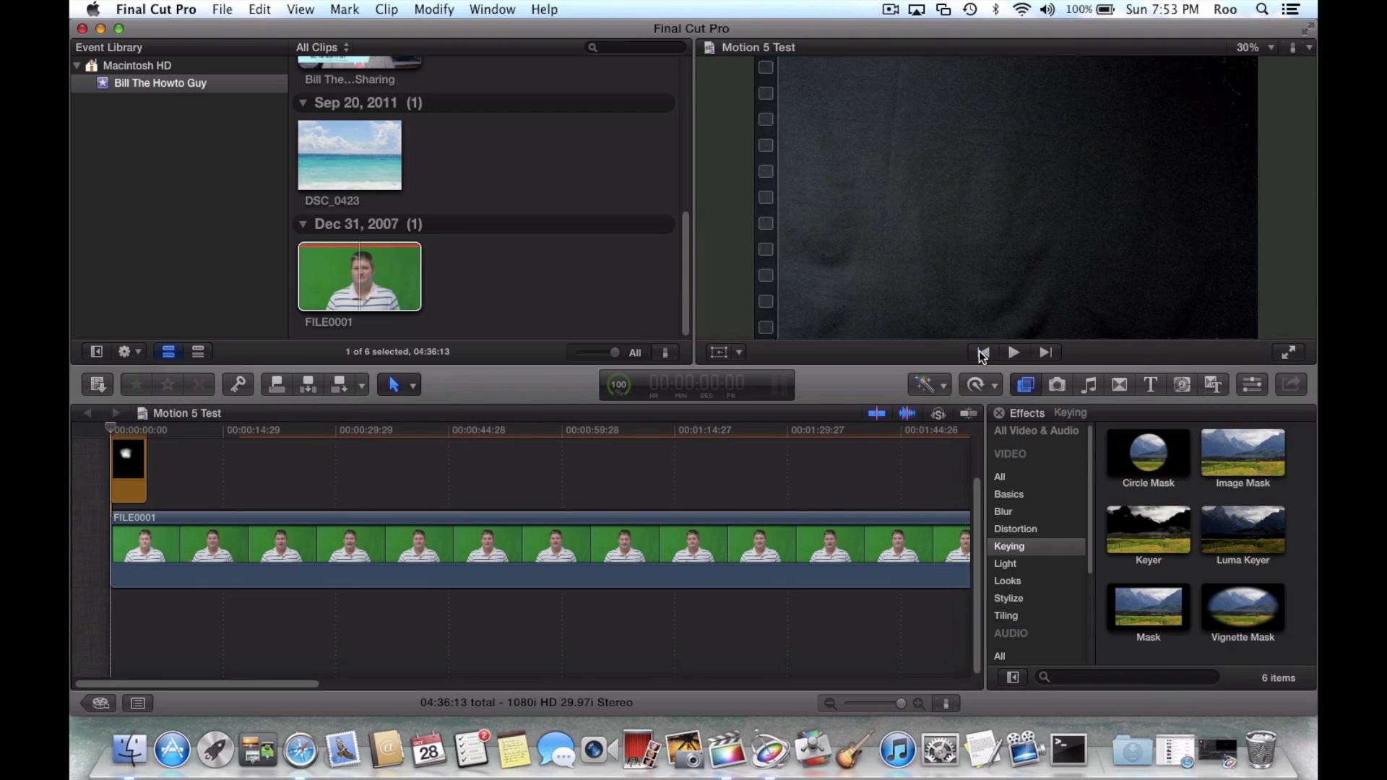
- Place a second Smoke Motion generator beneath FILE0001 and preview the composite
click(1015, 353)
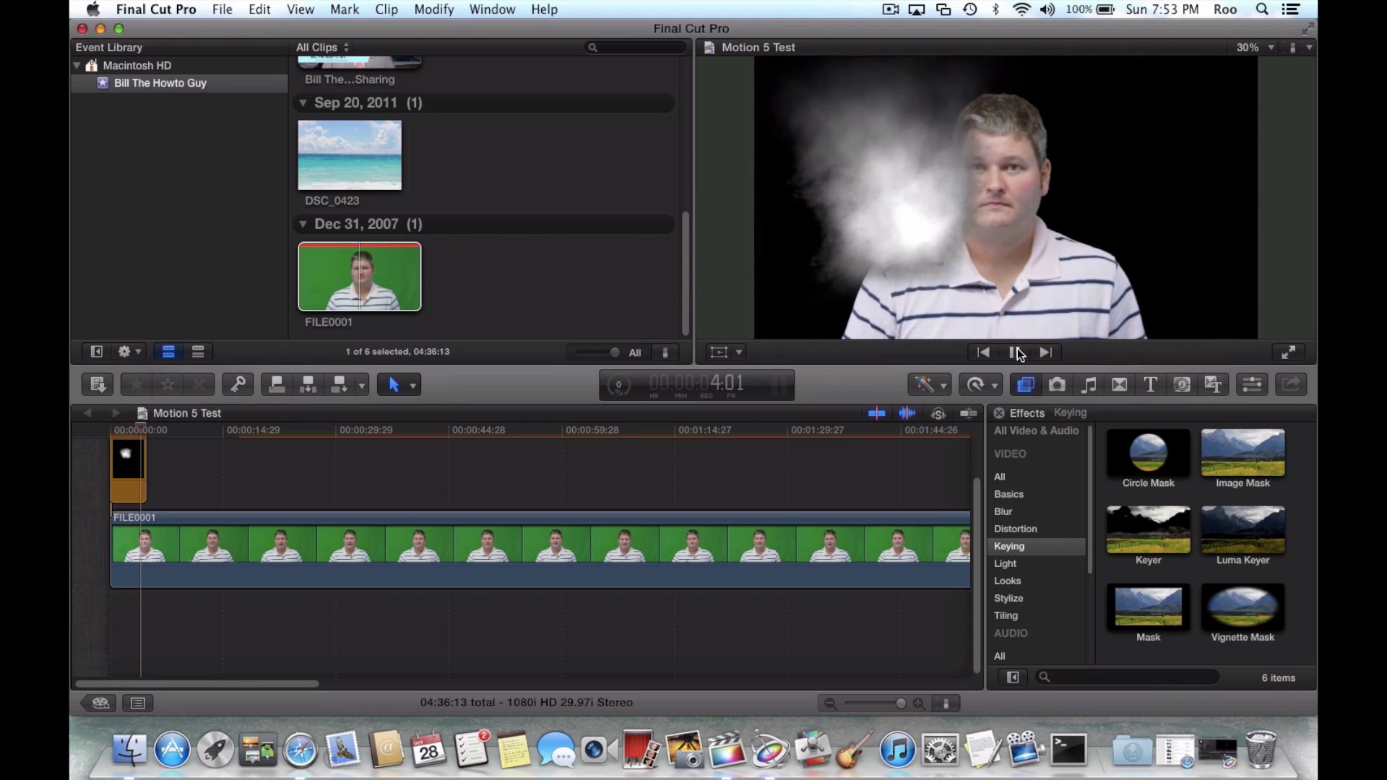
click(1016, 352)
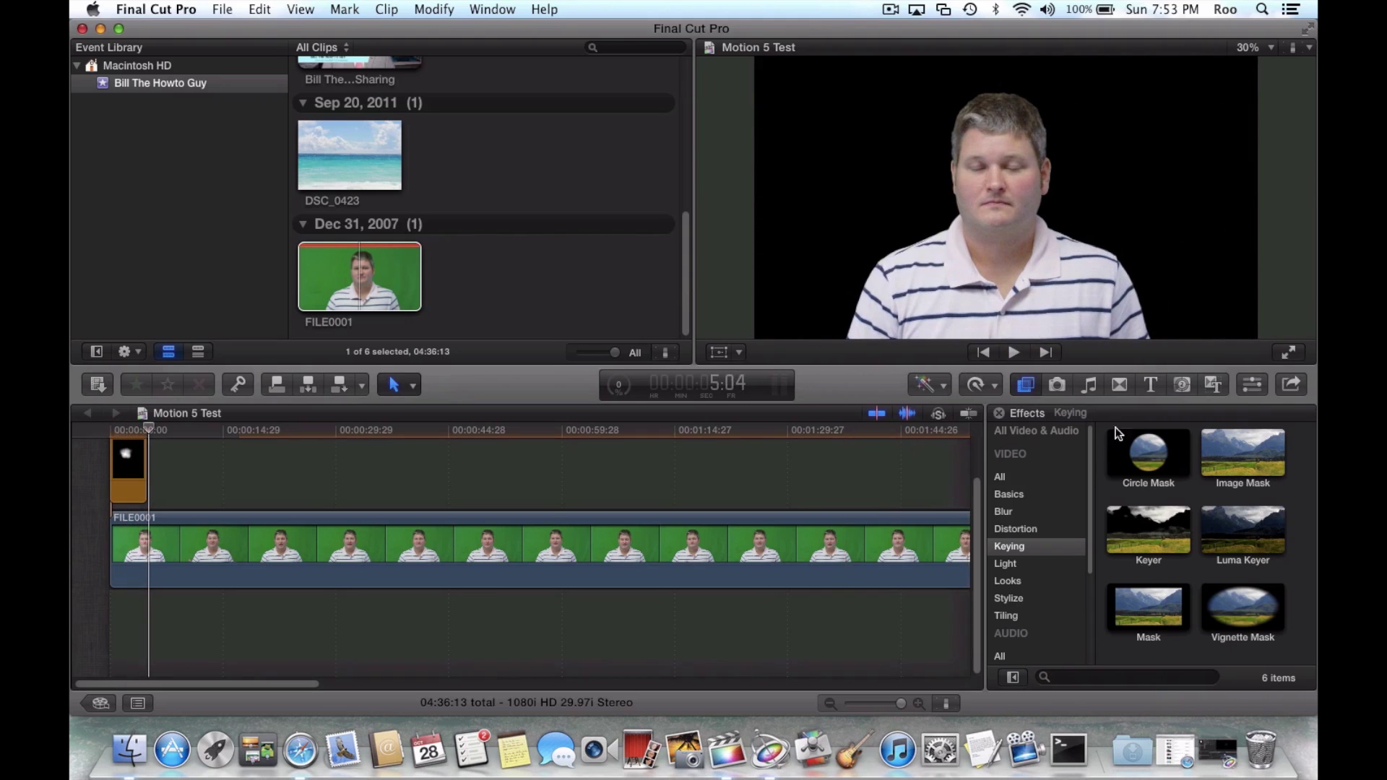
click(1182, 385)
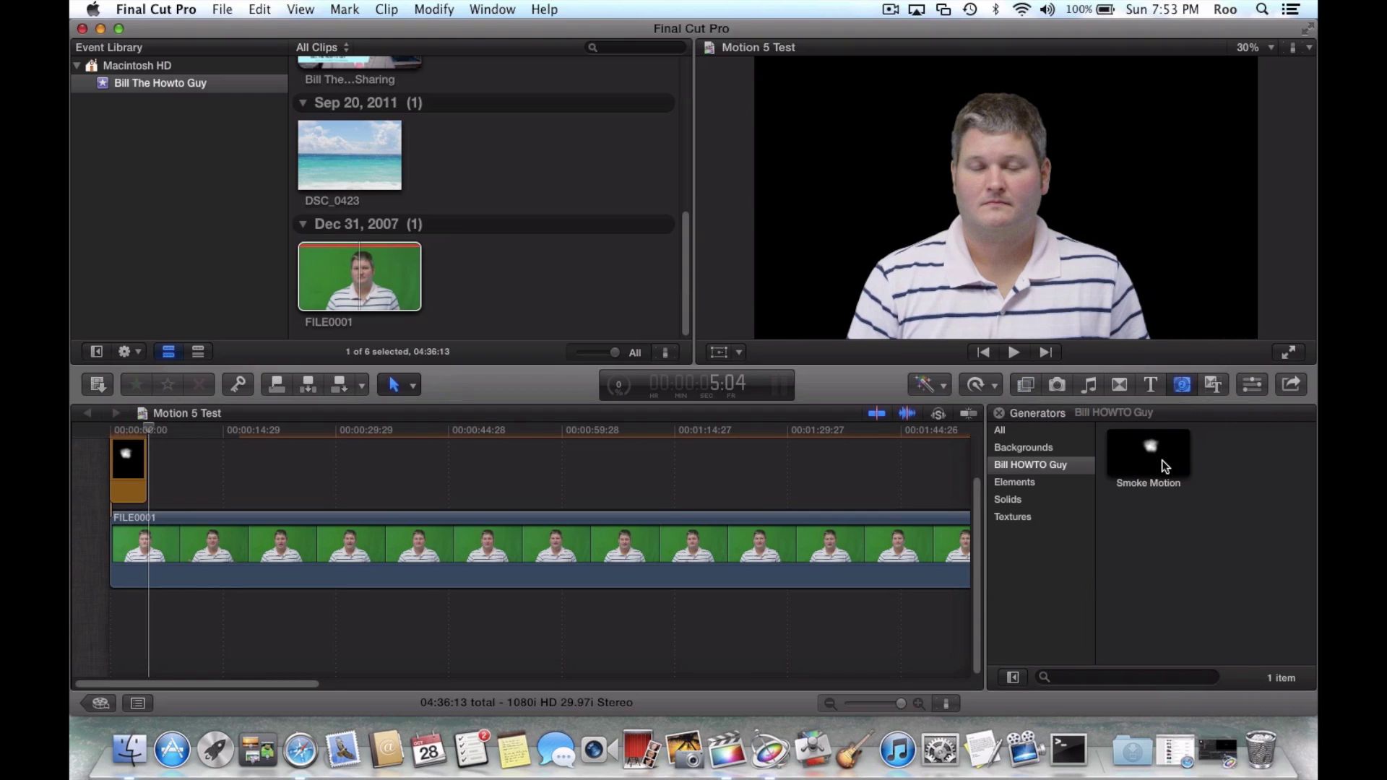
drag(1153, 454, 105, 654)
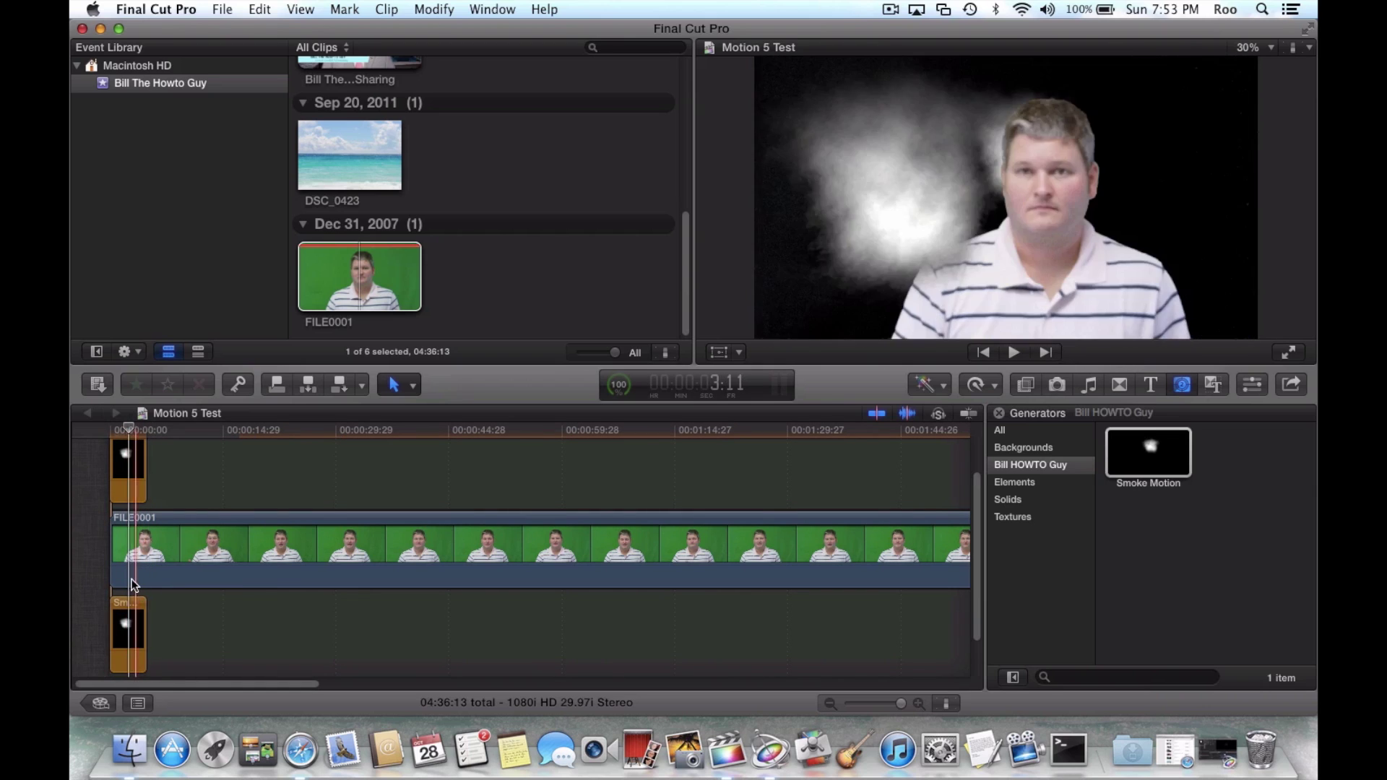
key(space)
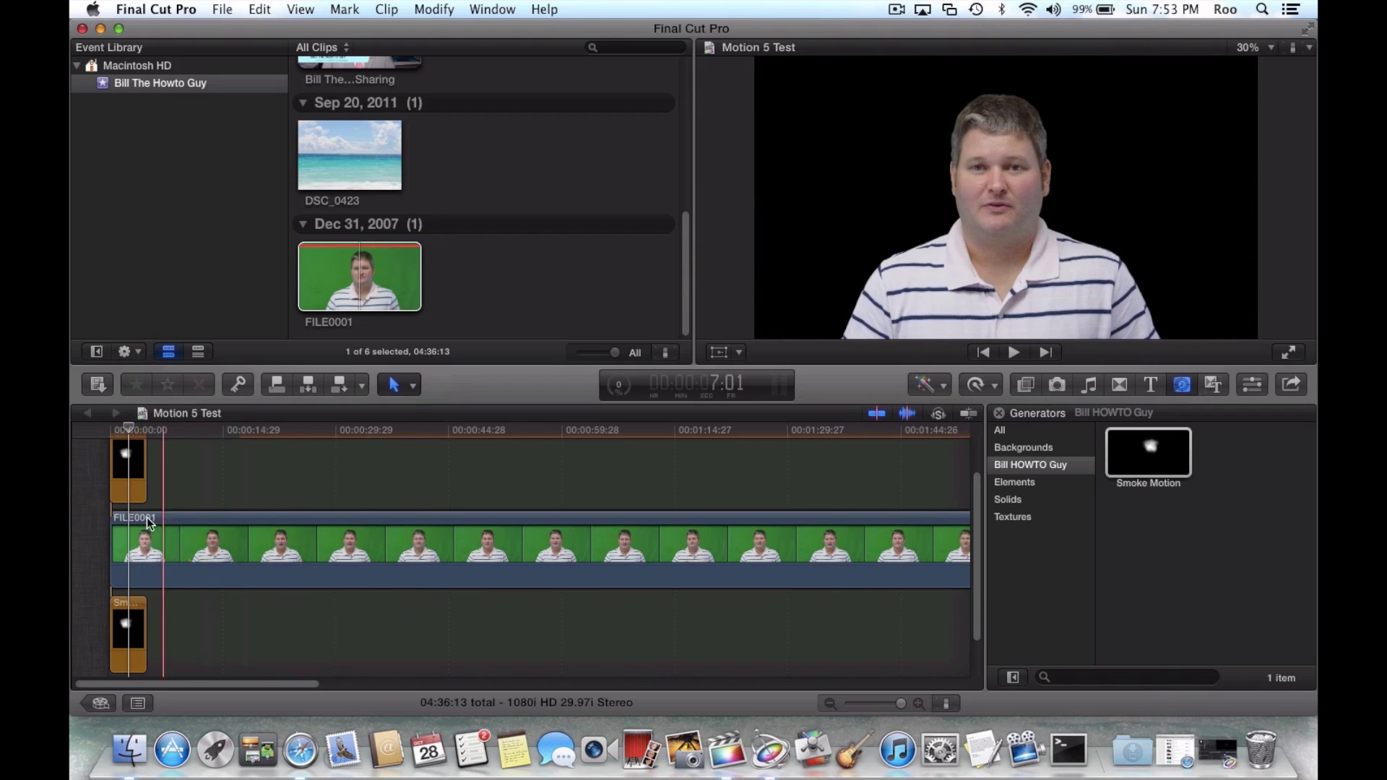
- Copy the upper smoke clip and paste it twice after the playhead
click(138, 473)
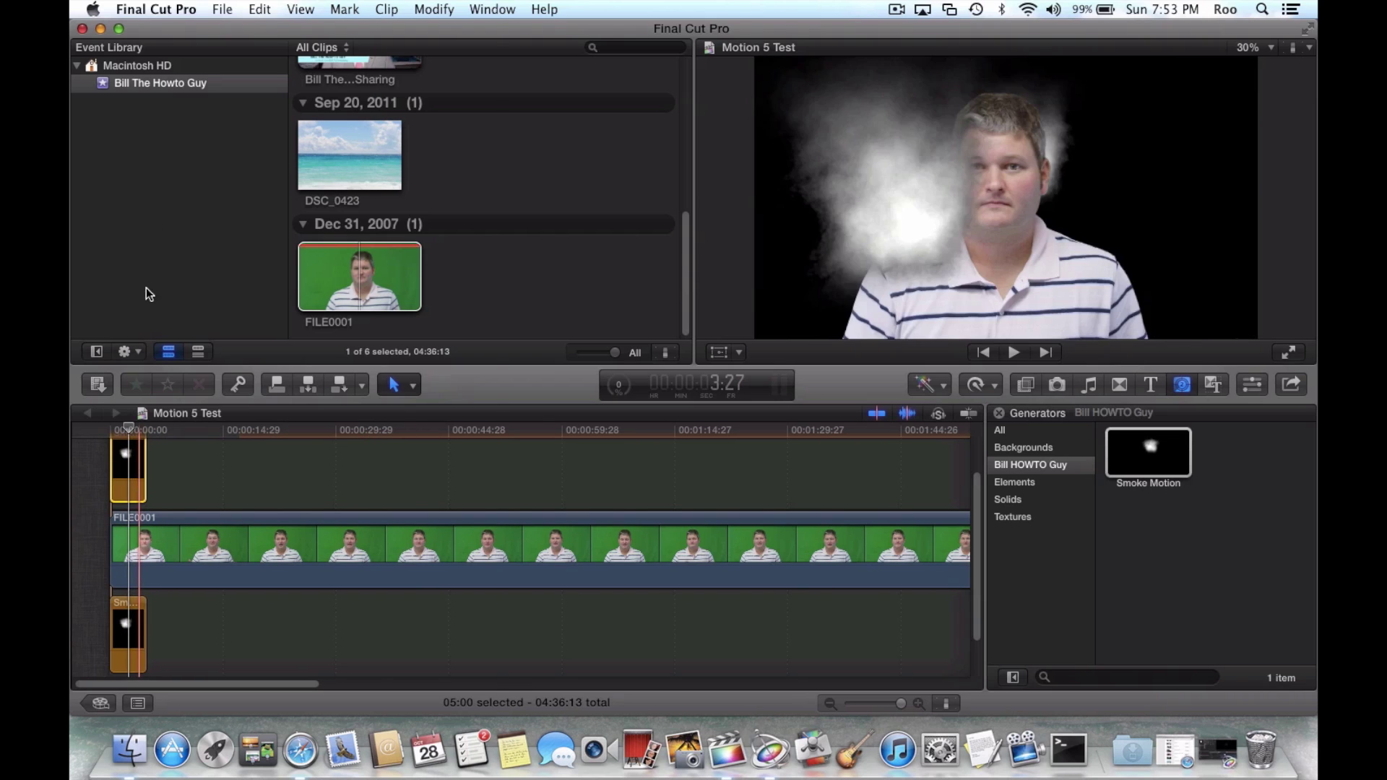
click(259, 8)
click(289, 87)
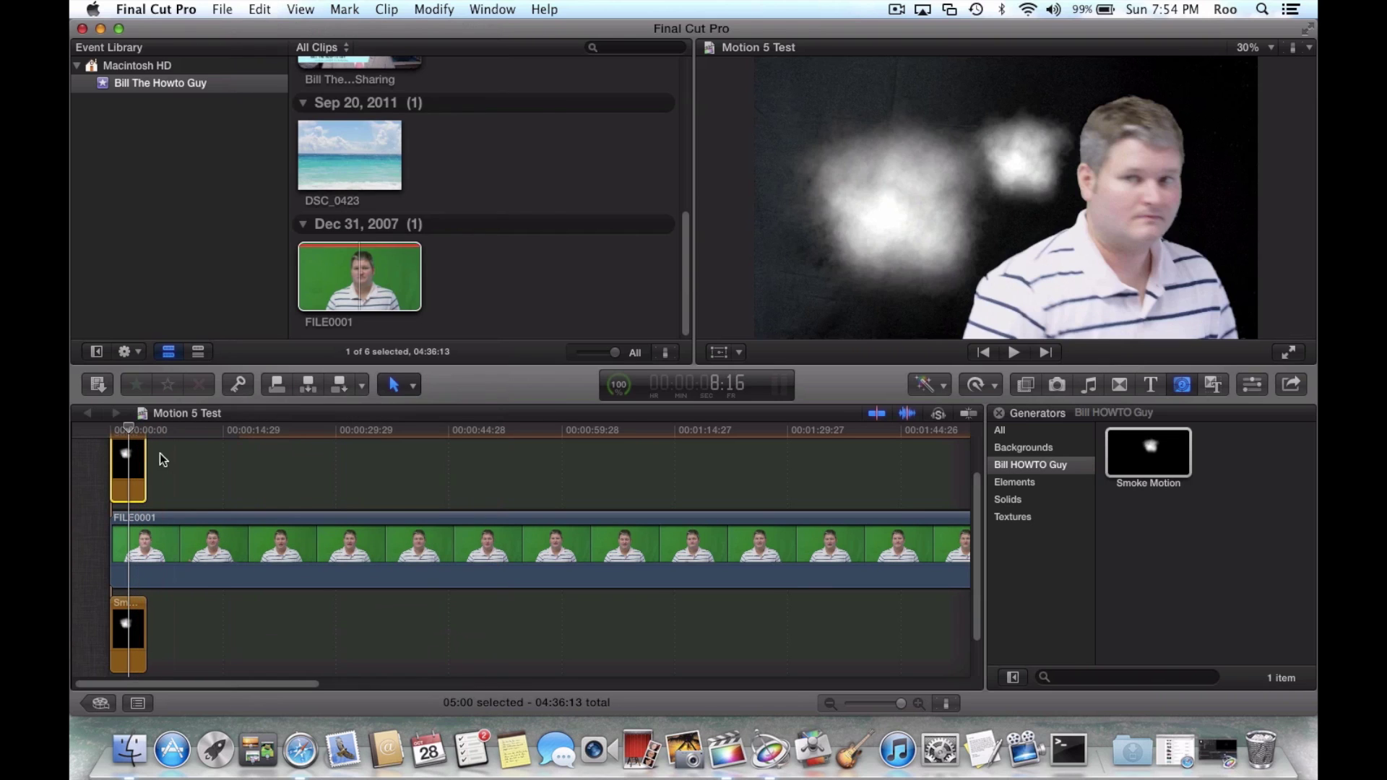
drag(130, 423, 143, 423)
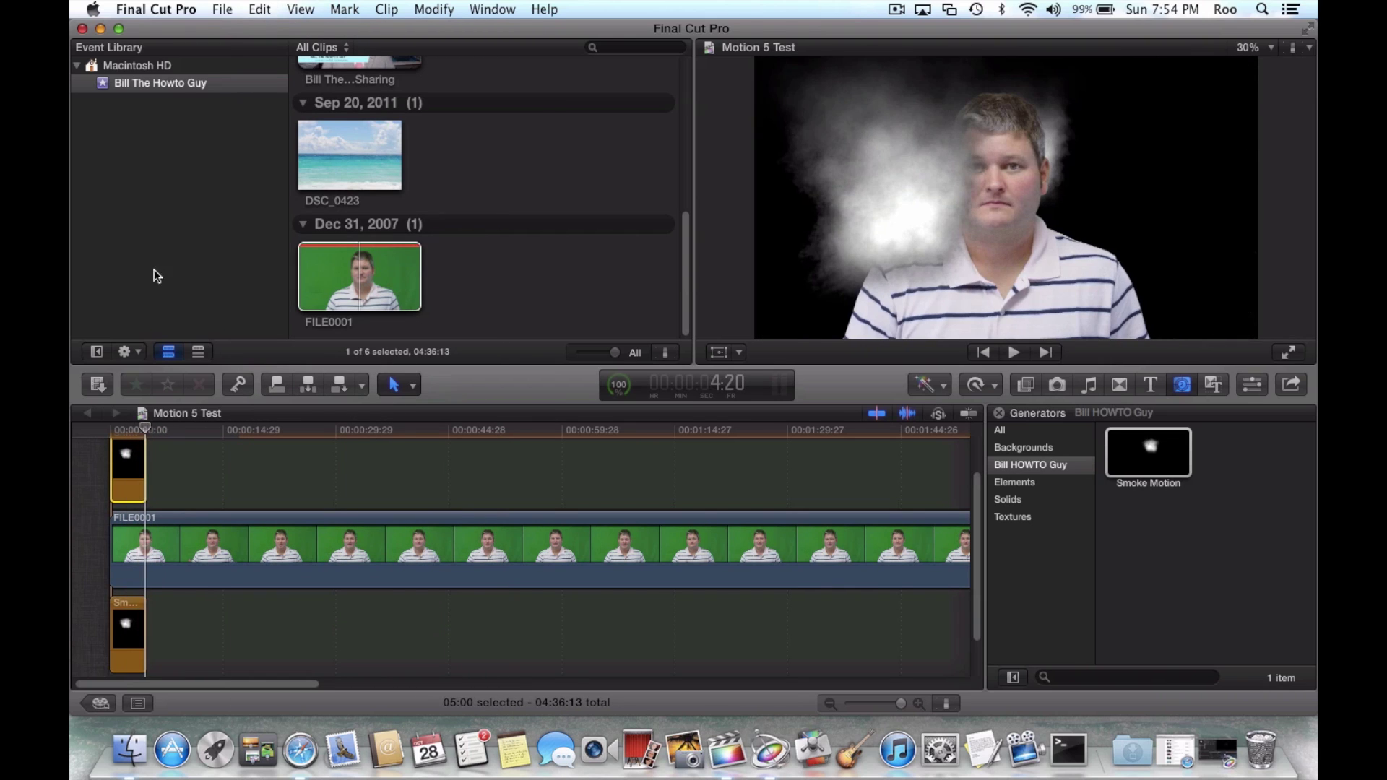
click(259, 9)
click(273, 102)
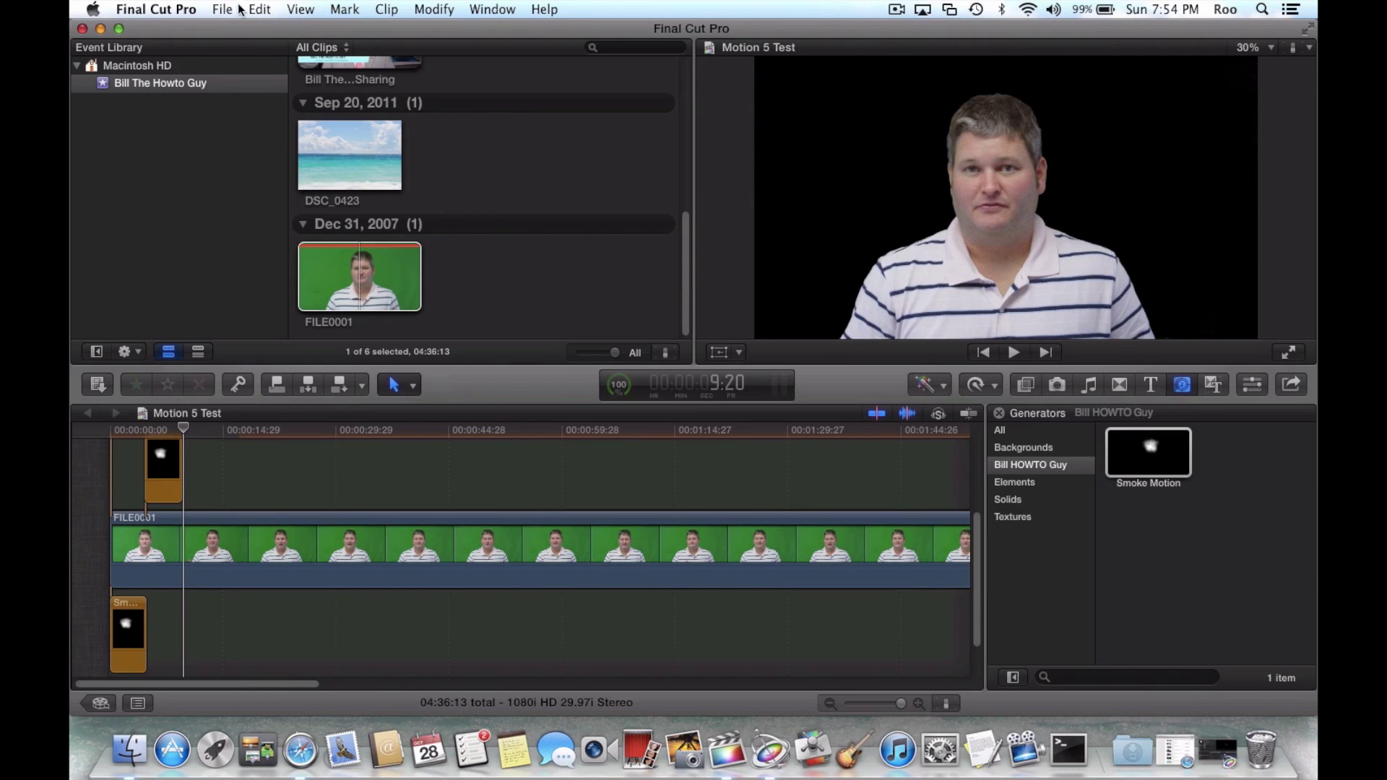
click(239, 9)
mouse_move(259, 9)
click(269, 103)
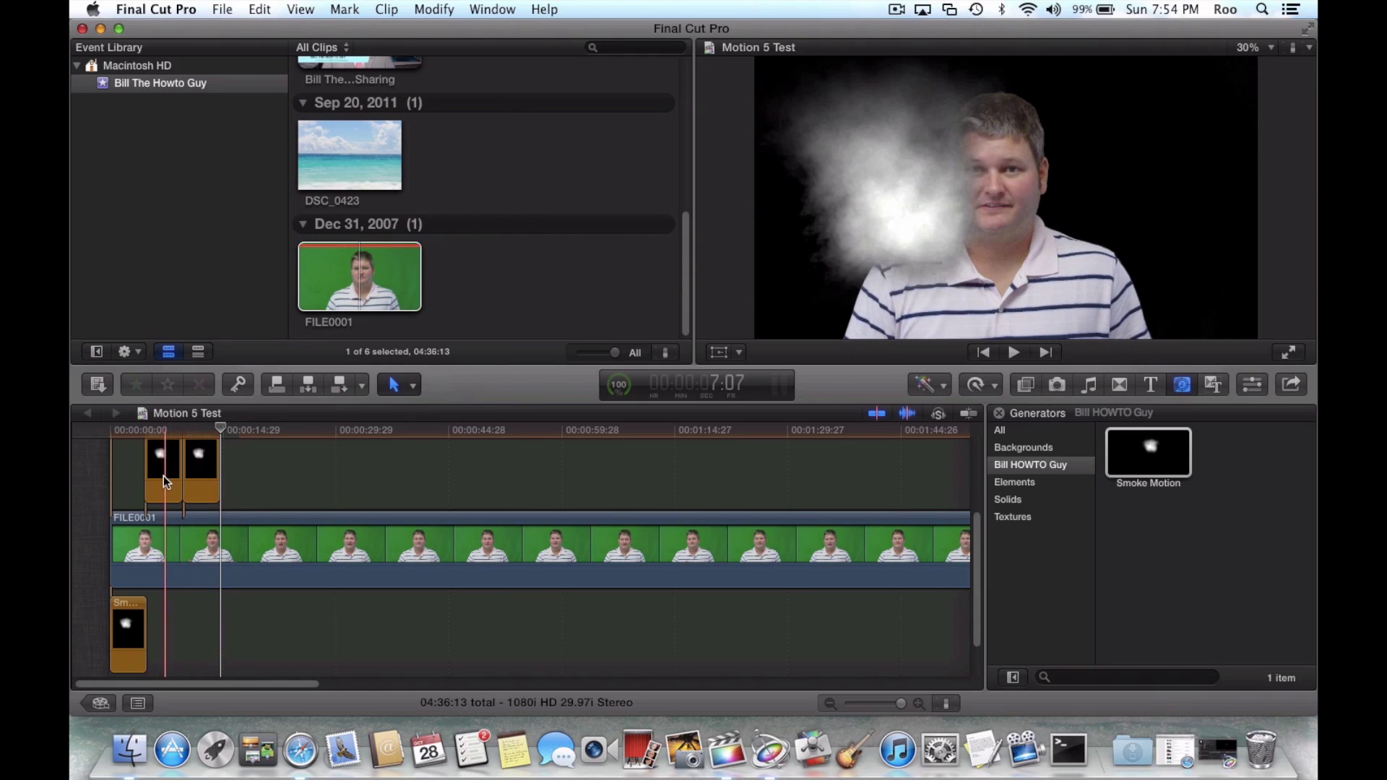
- Select the first top-lane smoke clip and turn on its on-screen Transform controls
click(165, 475)
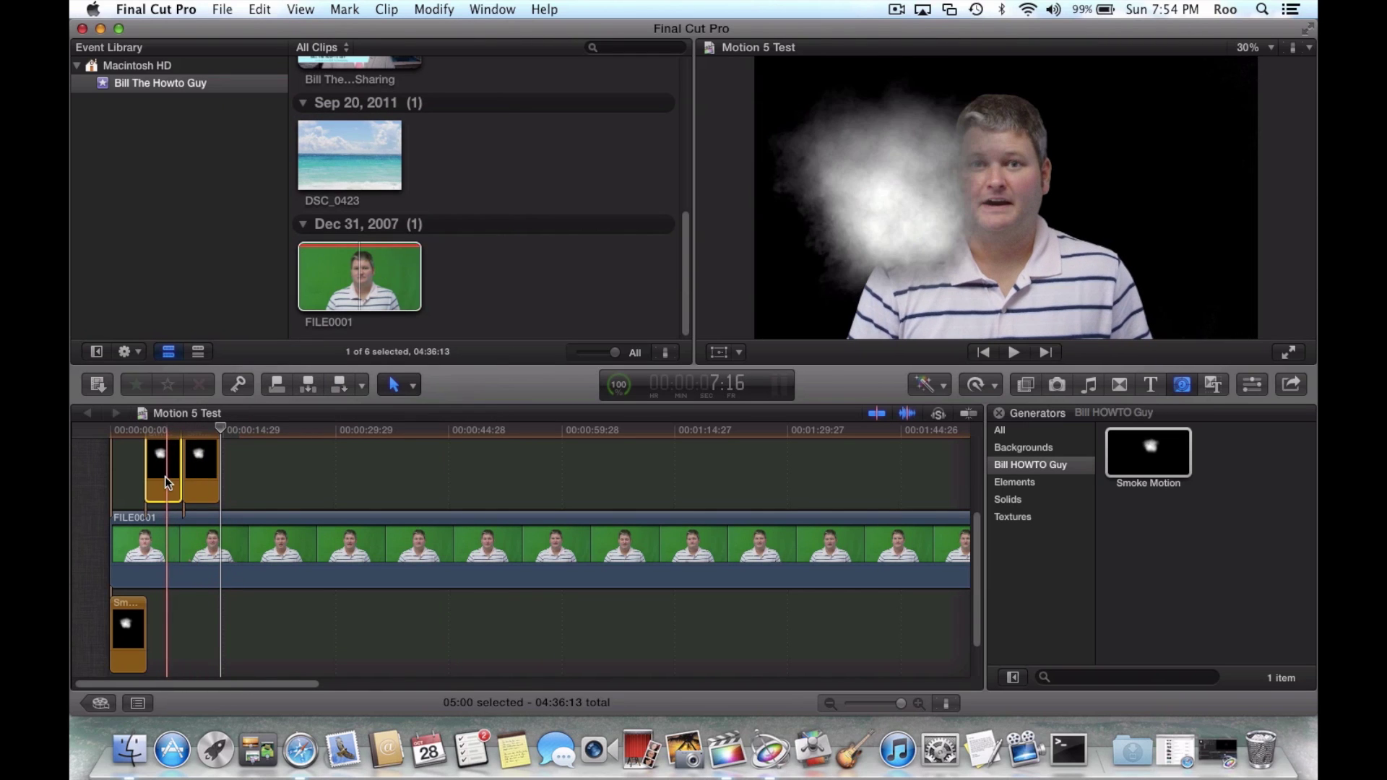
click(740, 353)
click(758, 377)
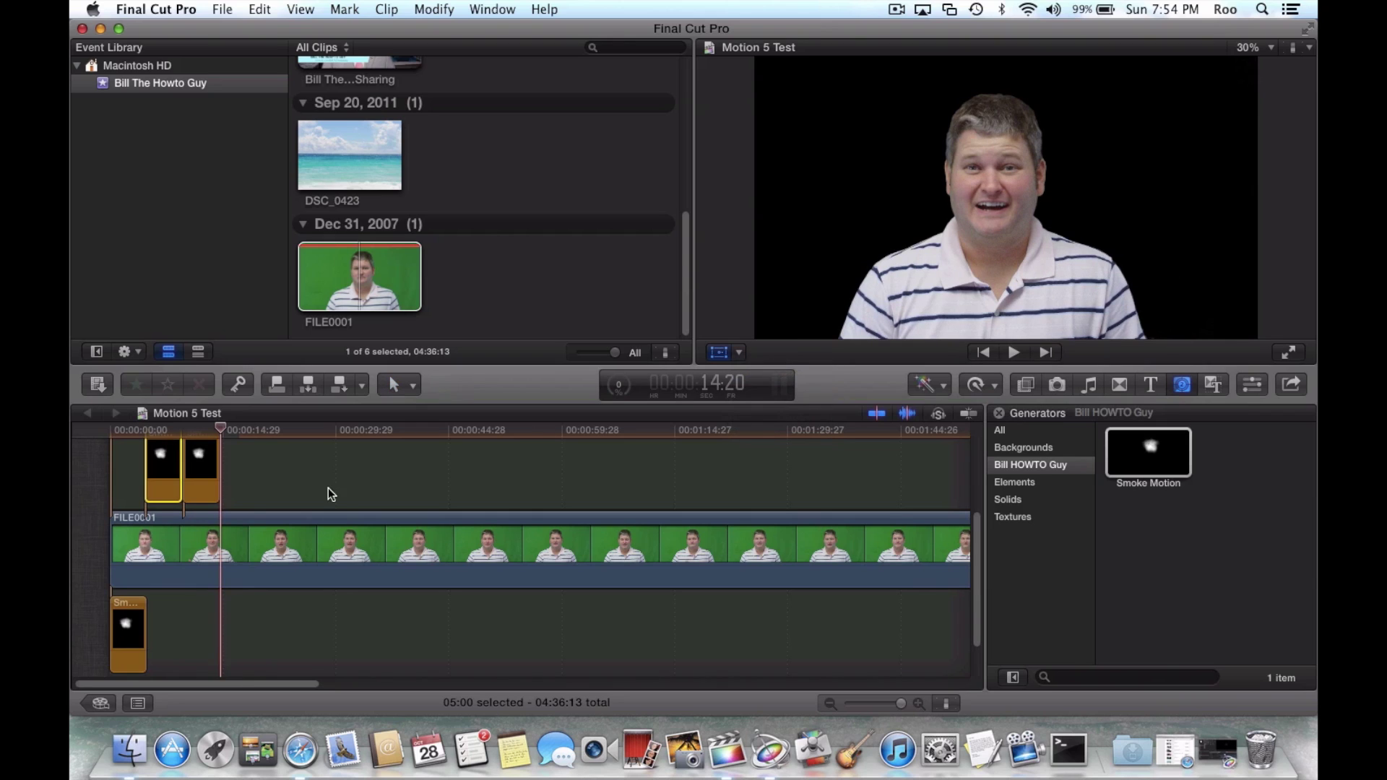
click(163, 622)
- Drag the duplicated smoke cloud to the right of the subject with Transform
click(172, 494)
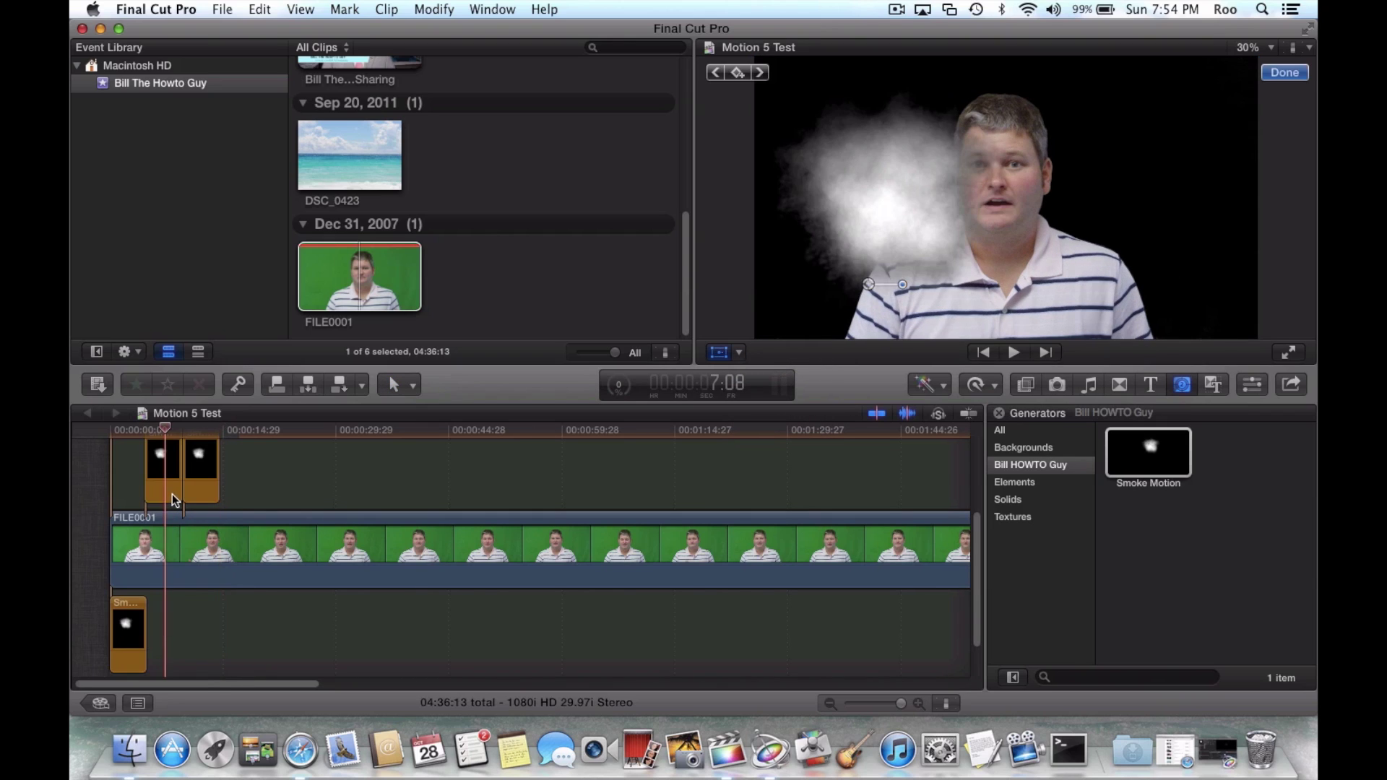
click(741, 353)
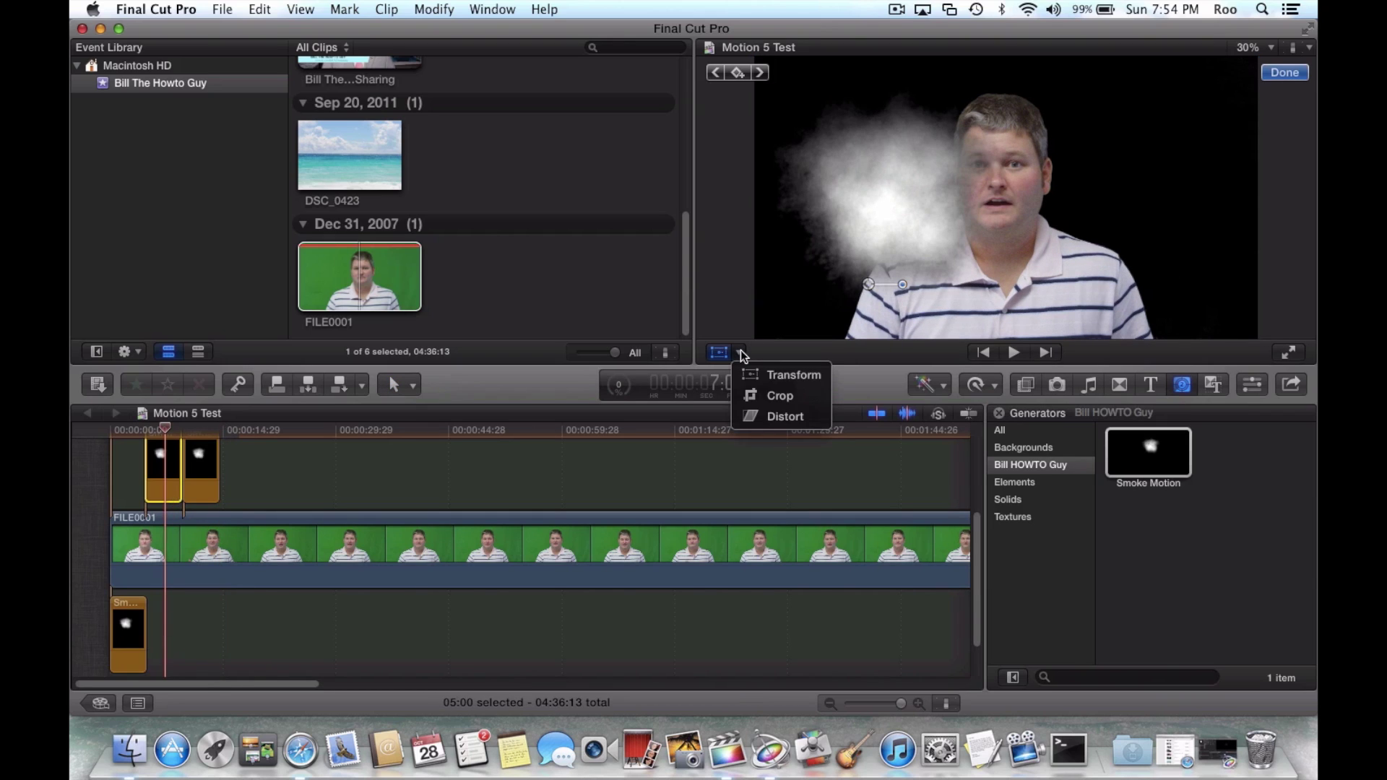
click(761, 375)
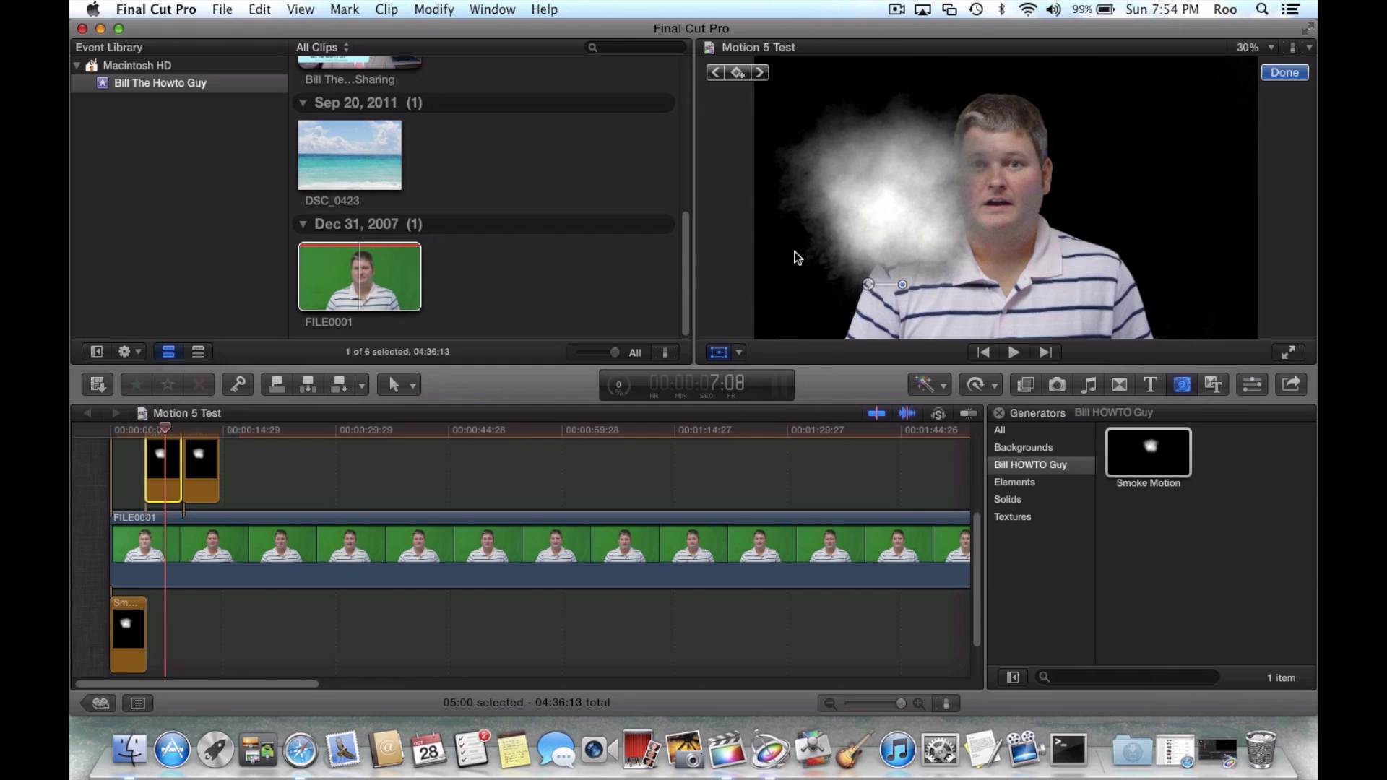
click(741, 353)
click(761, 377)
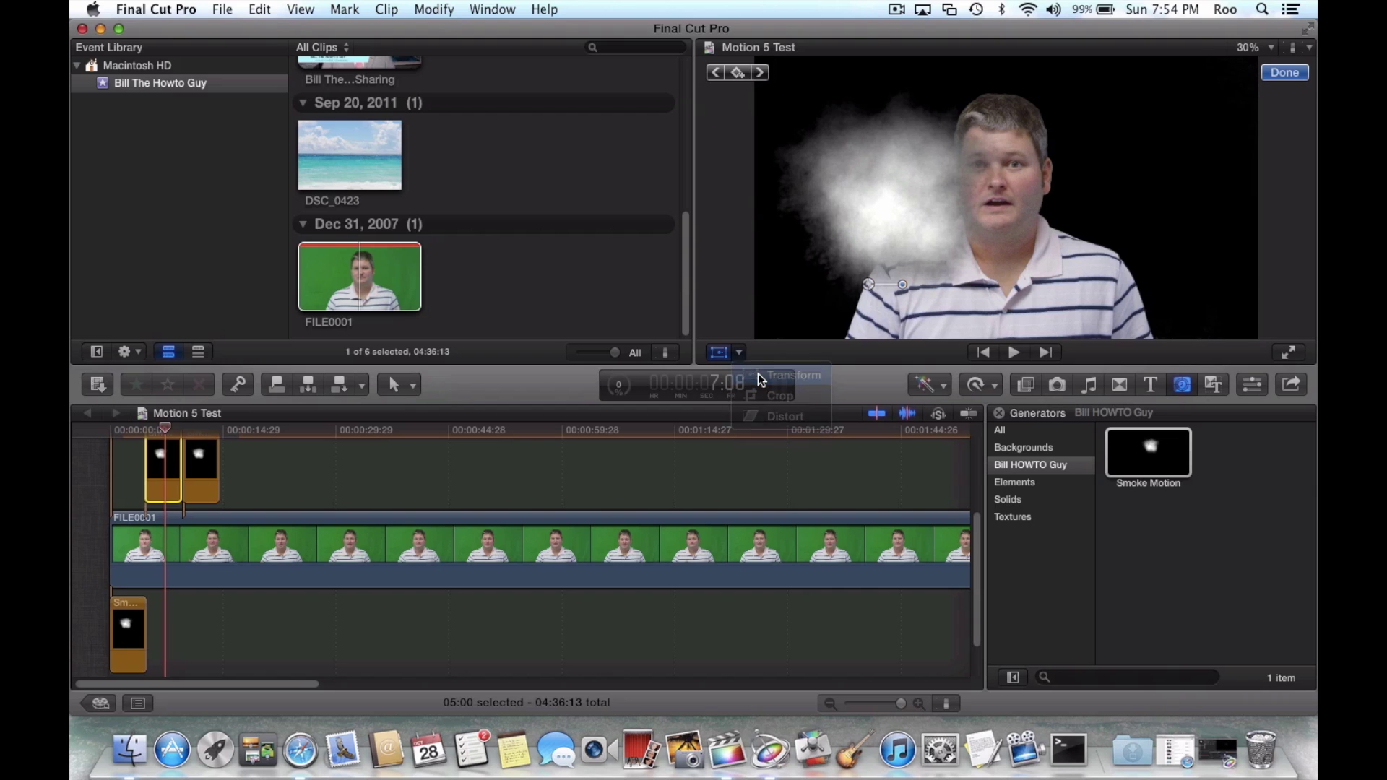
drag(1013, 185, 1235, 177)
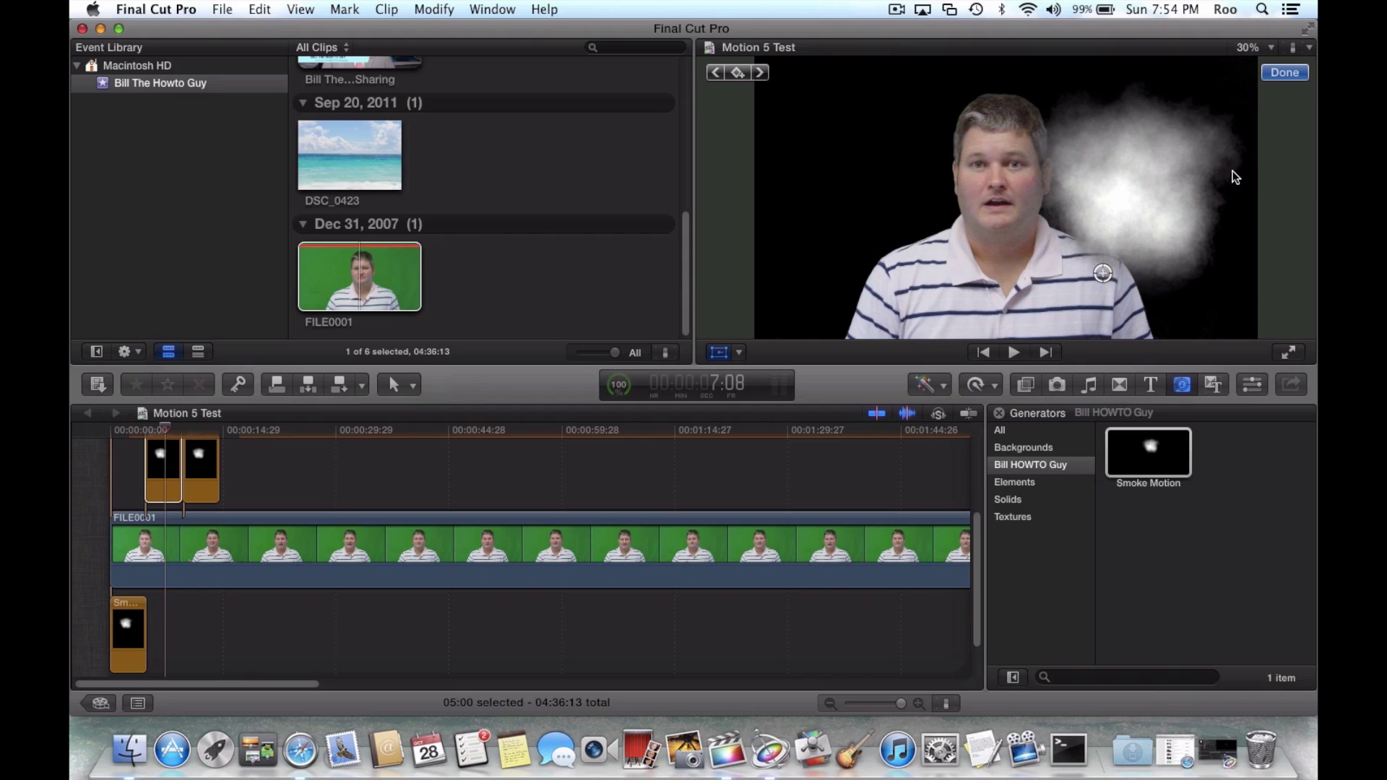
click(1282, 75)
- Play the project back from the beginning to review the smoke on both sides
click(985, 353)
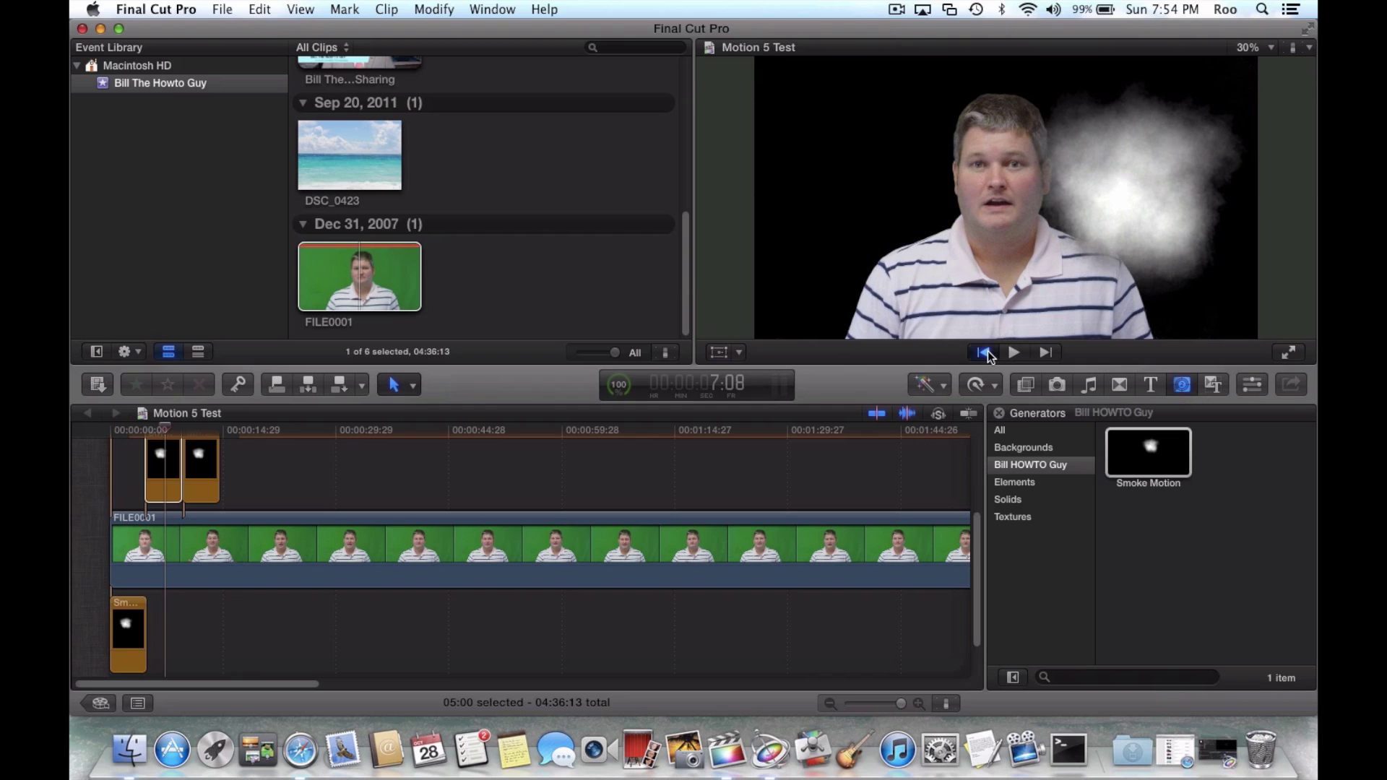
click(1015, 353)
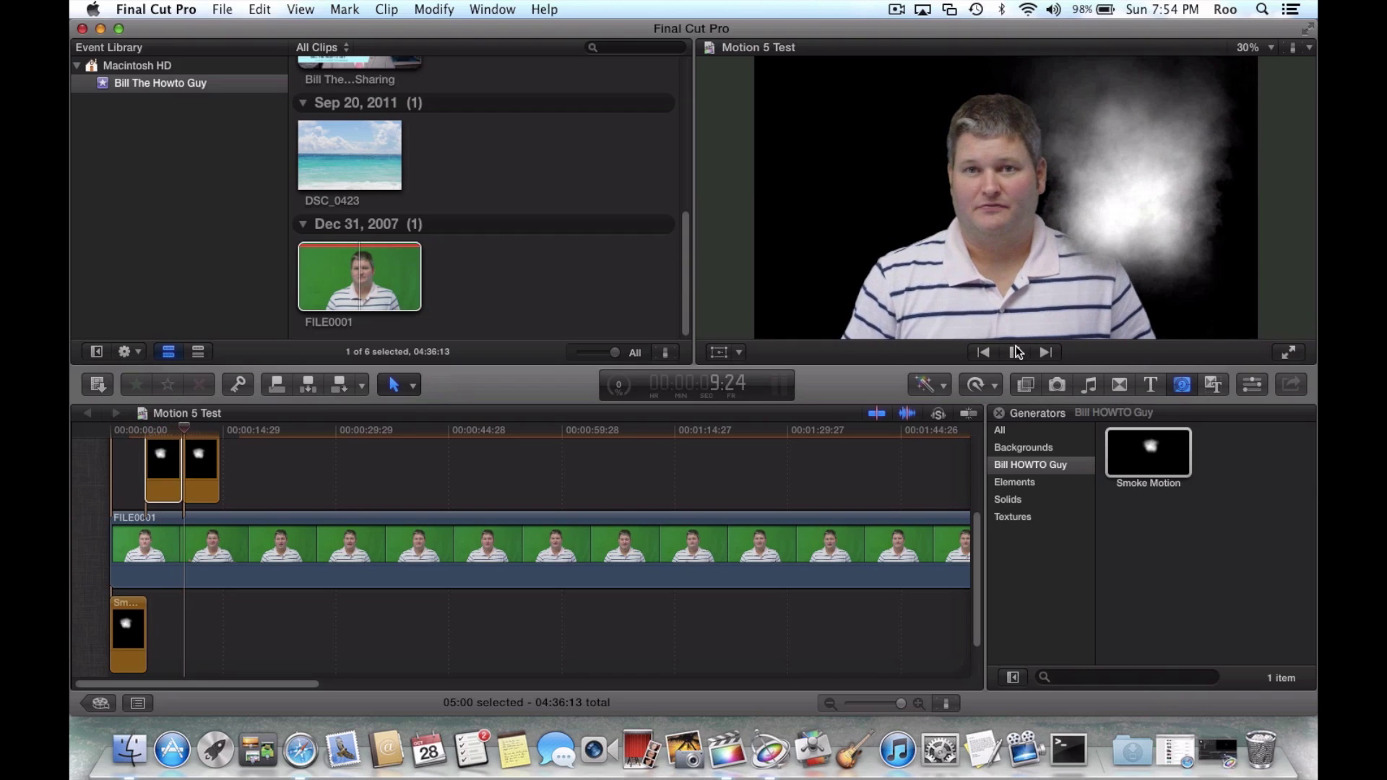
click(1015, 351)
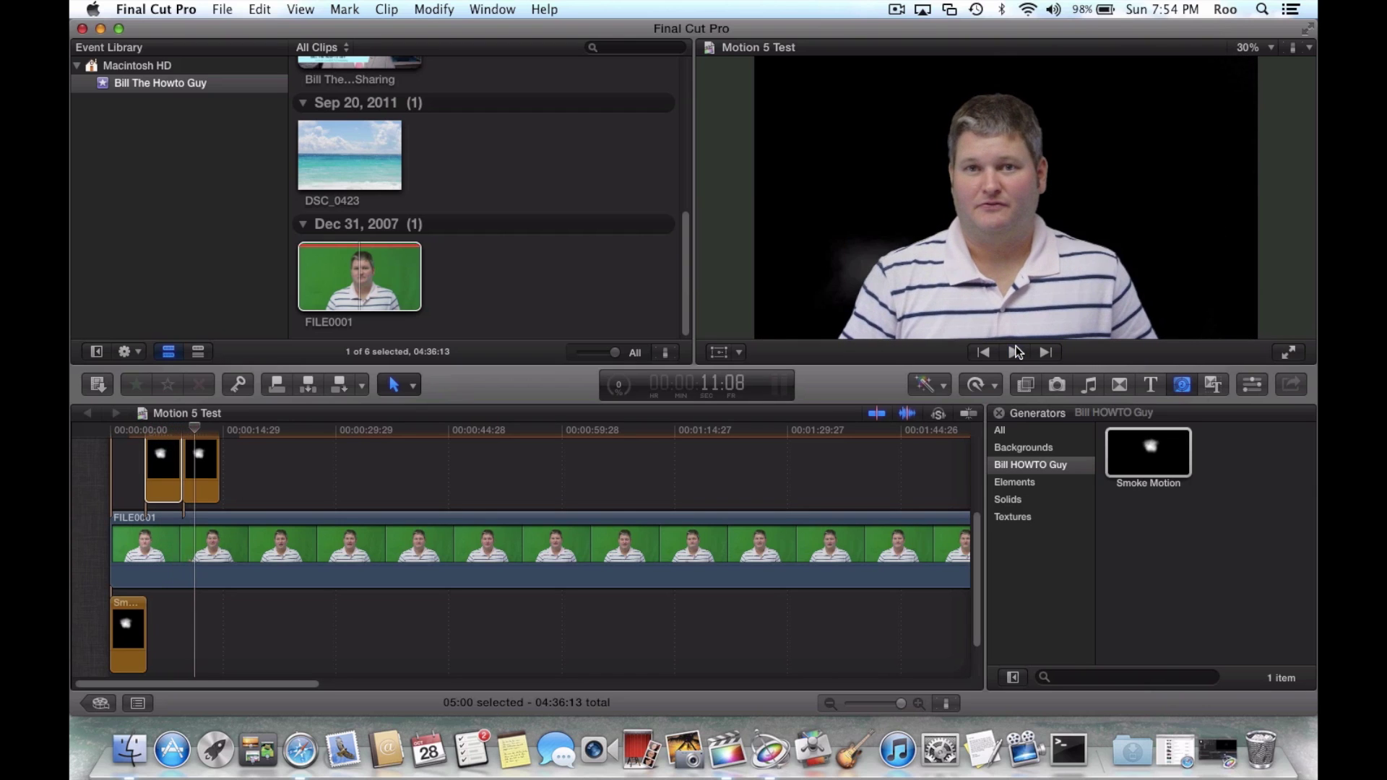
- Back in Motion, add the Big Blast particle emitter to the Smoke Motion project
click(95, 32)
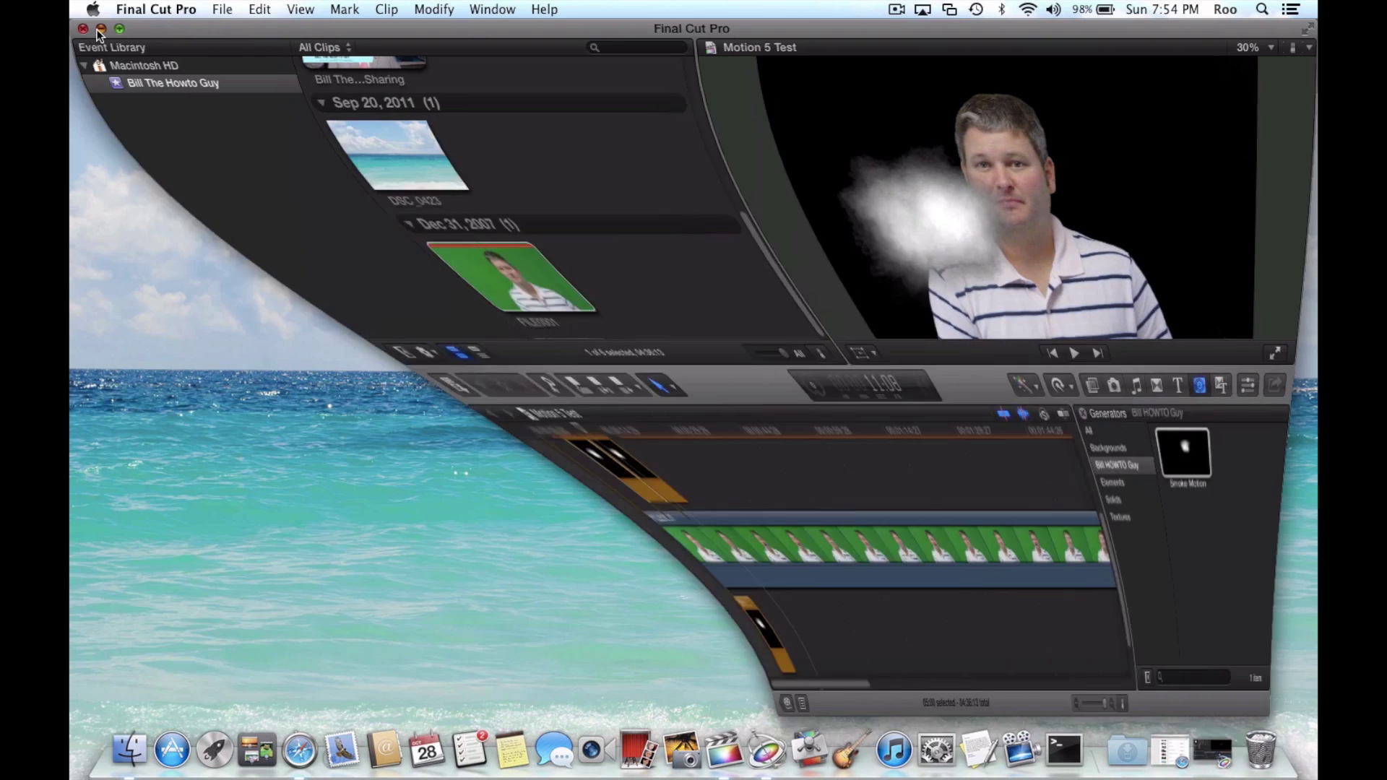
click(1182, 743)
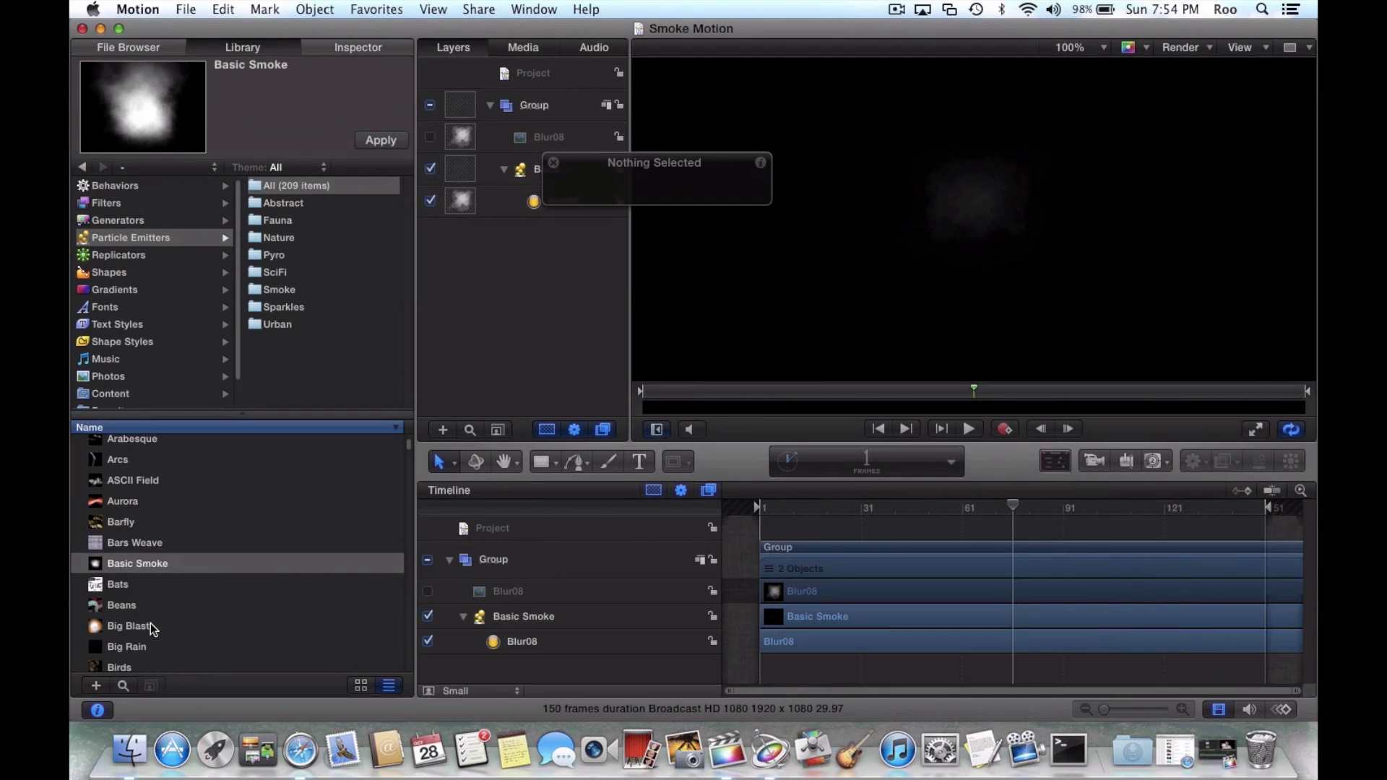
click(132, 626)
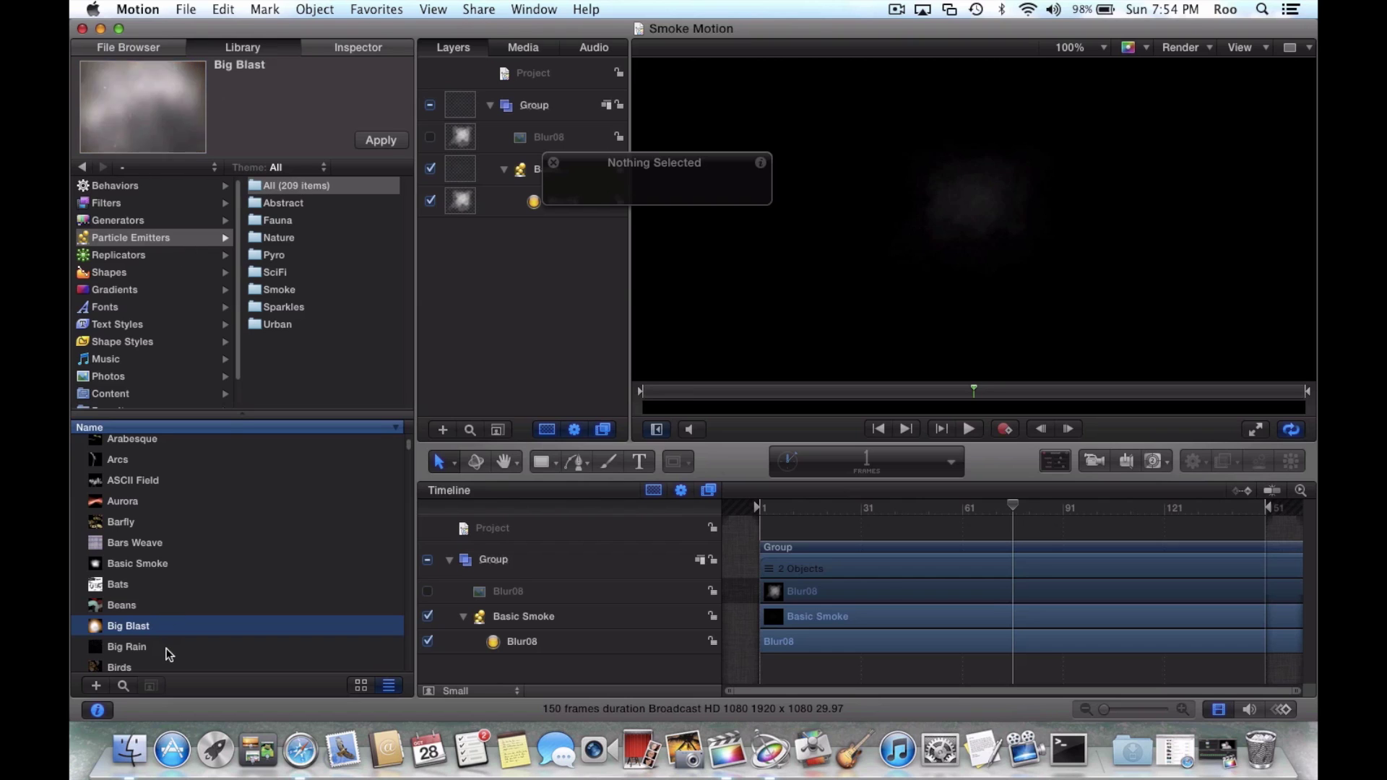
drag(147, 626, 984, 203)
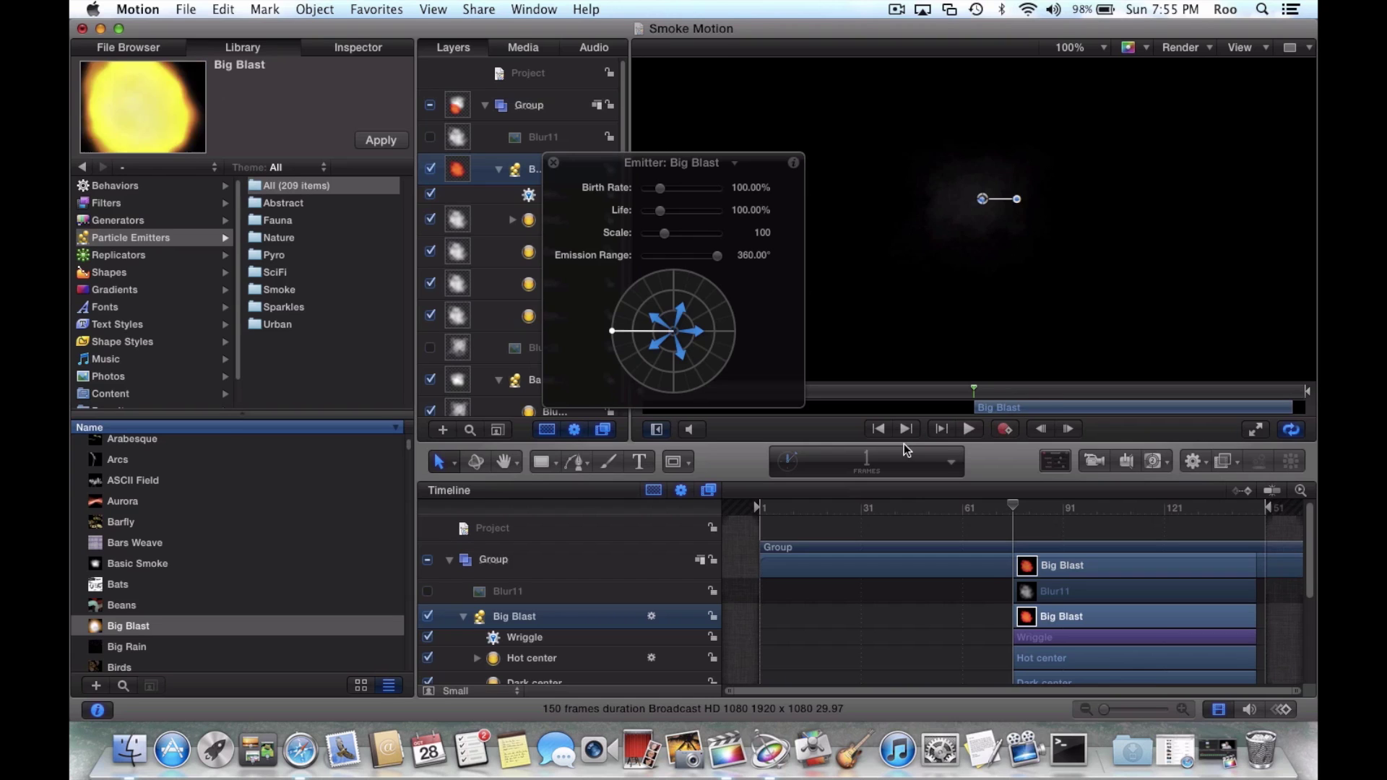
- Play the animation from the first frame to preview the Big Blast emitter
click(883, 431)
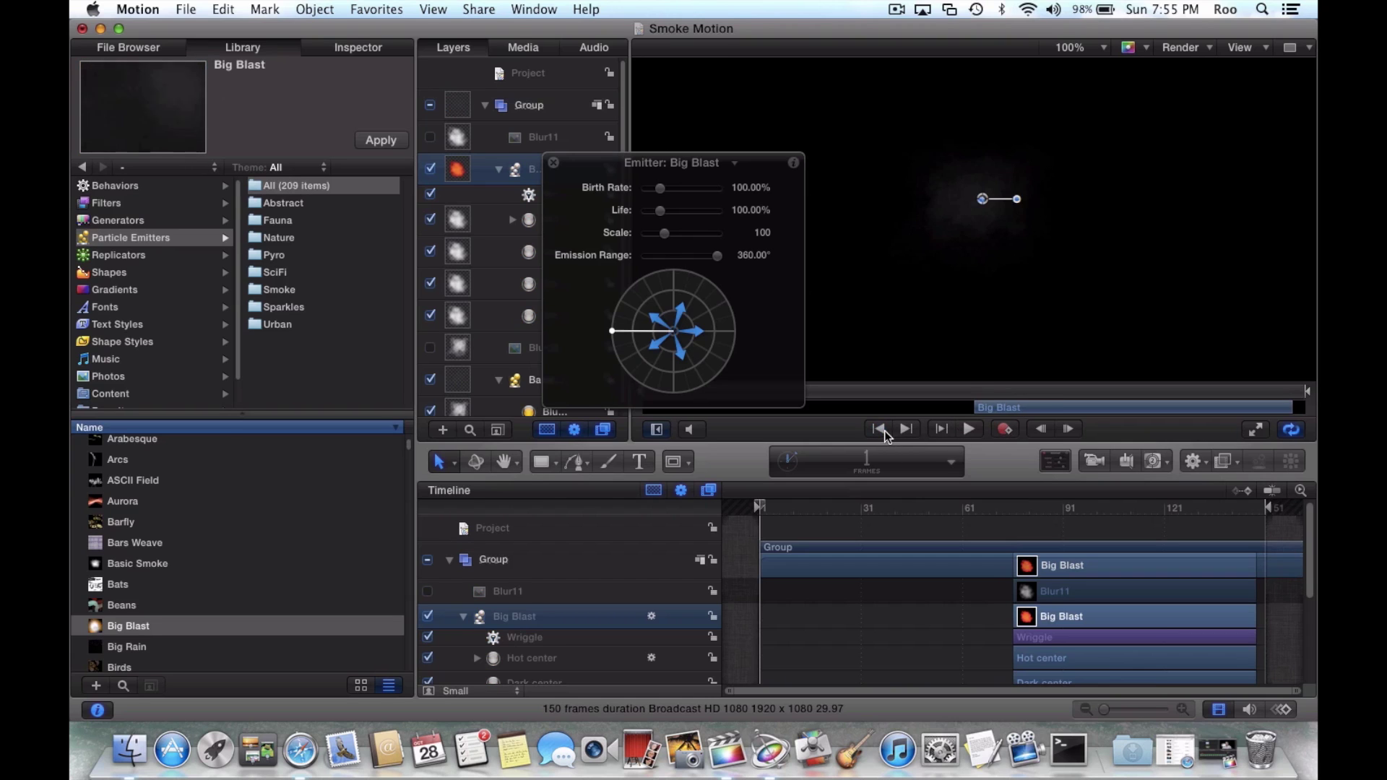
click(970, 430)
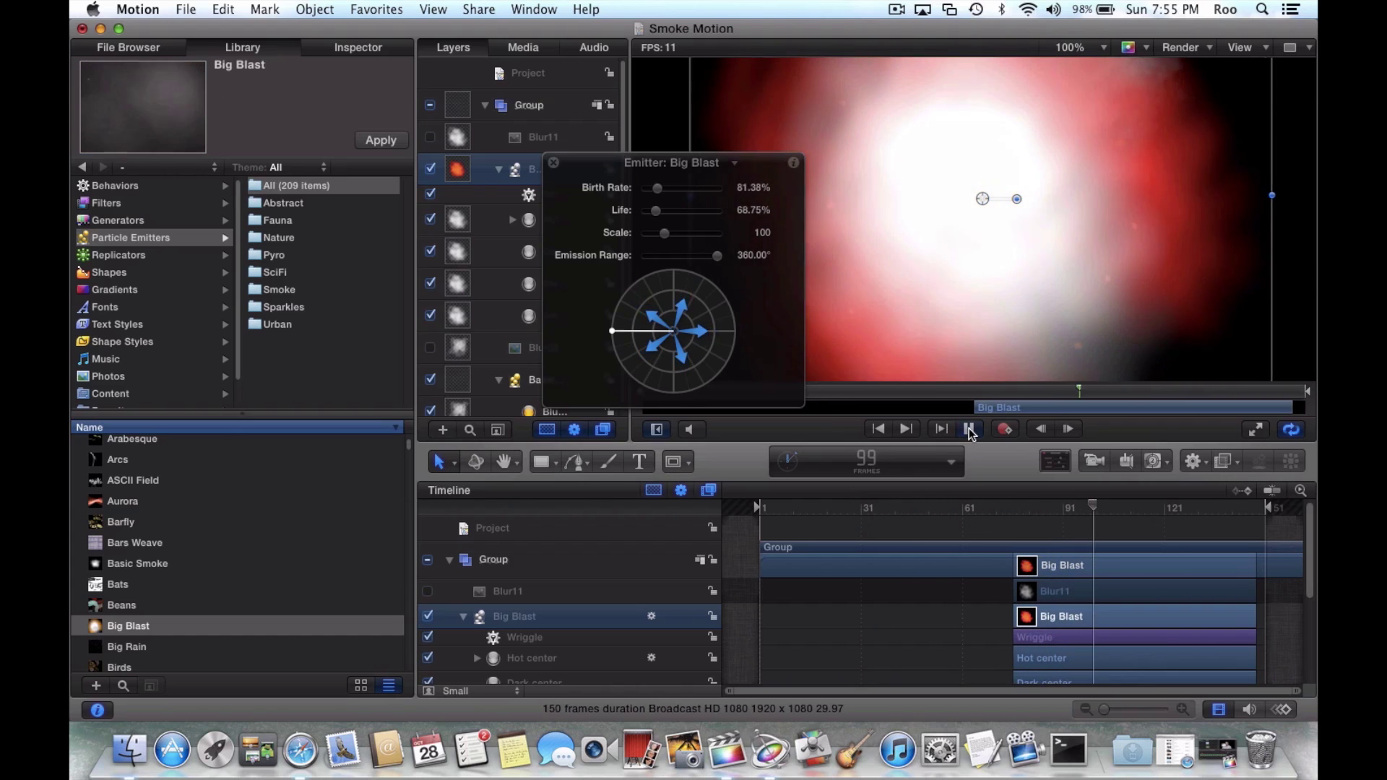
click(969, 429)
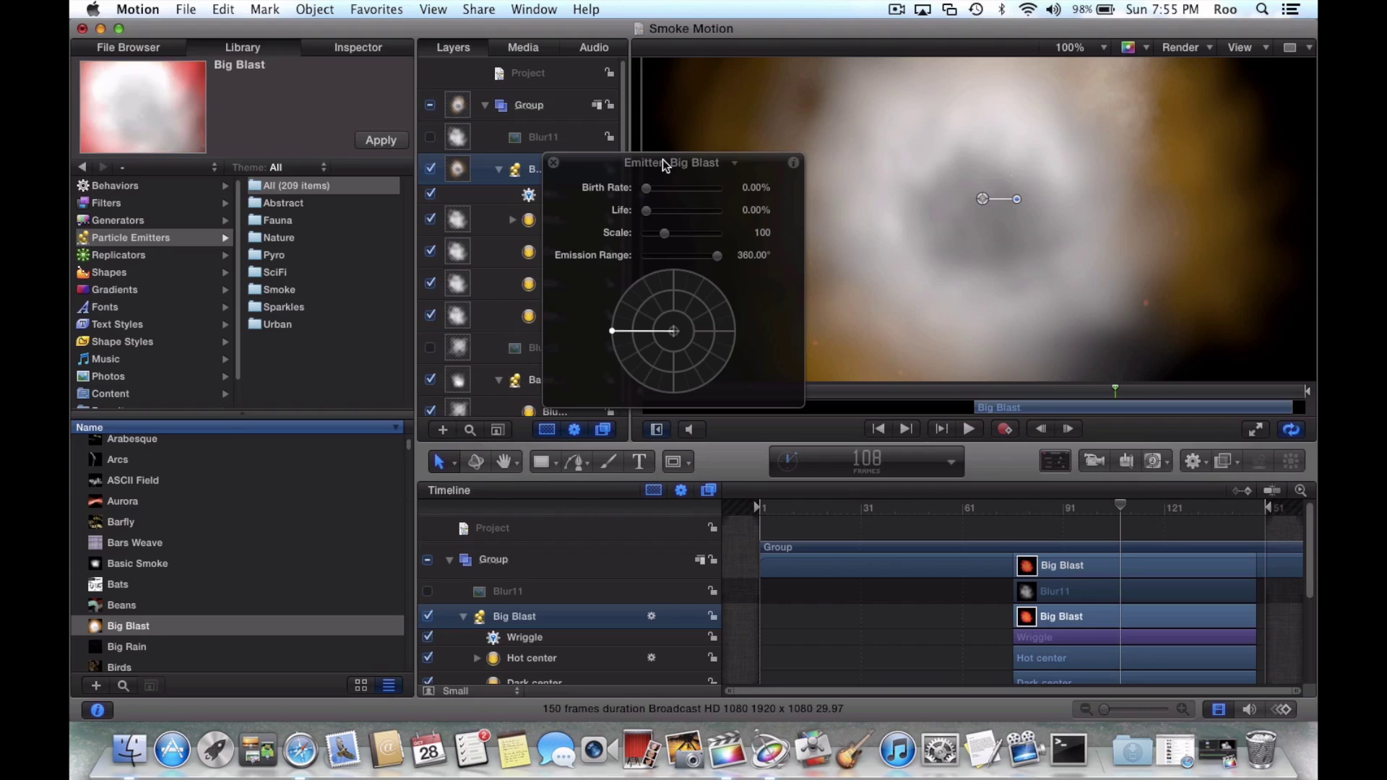
click(896, 8)
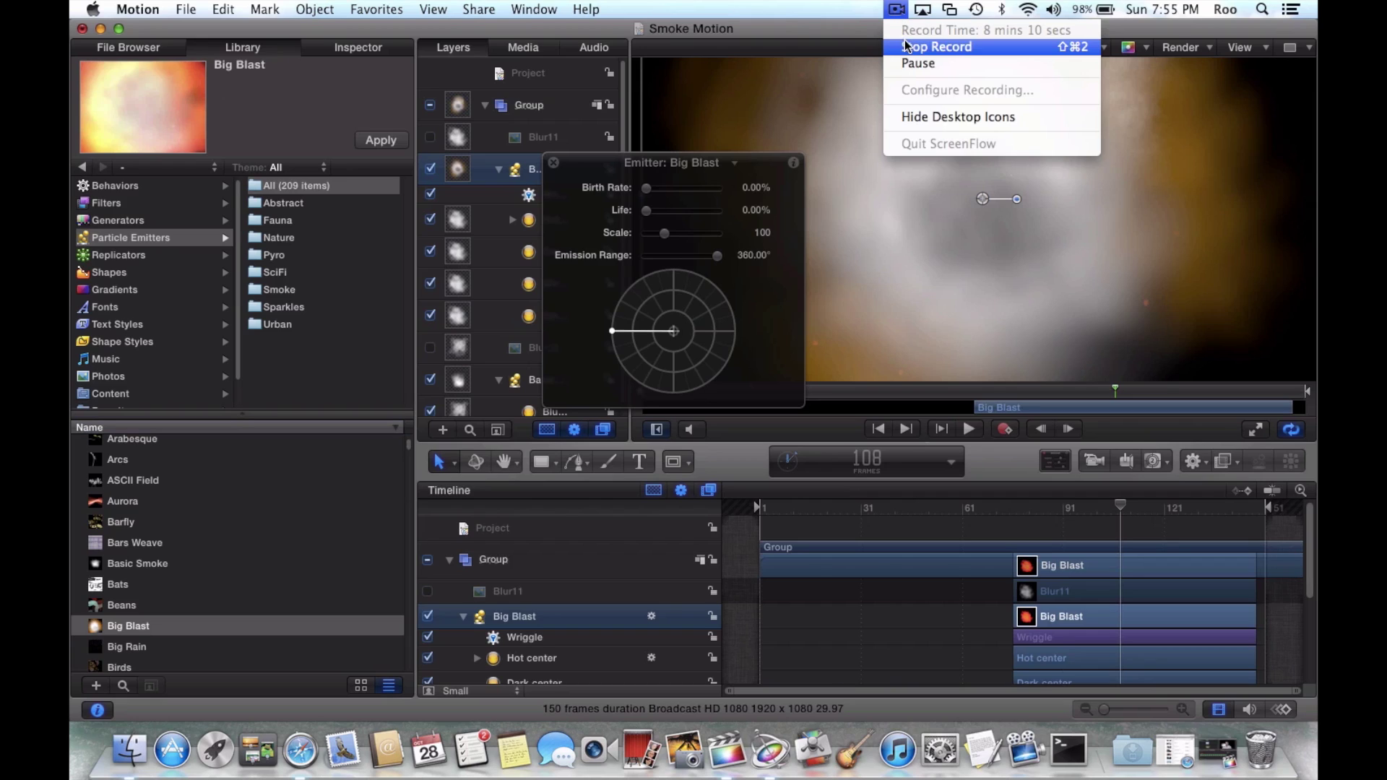